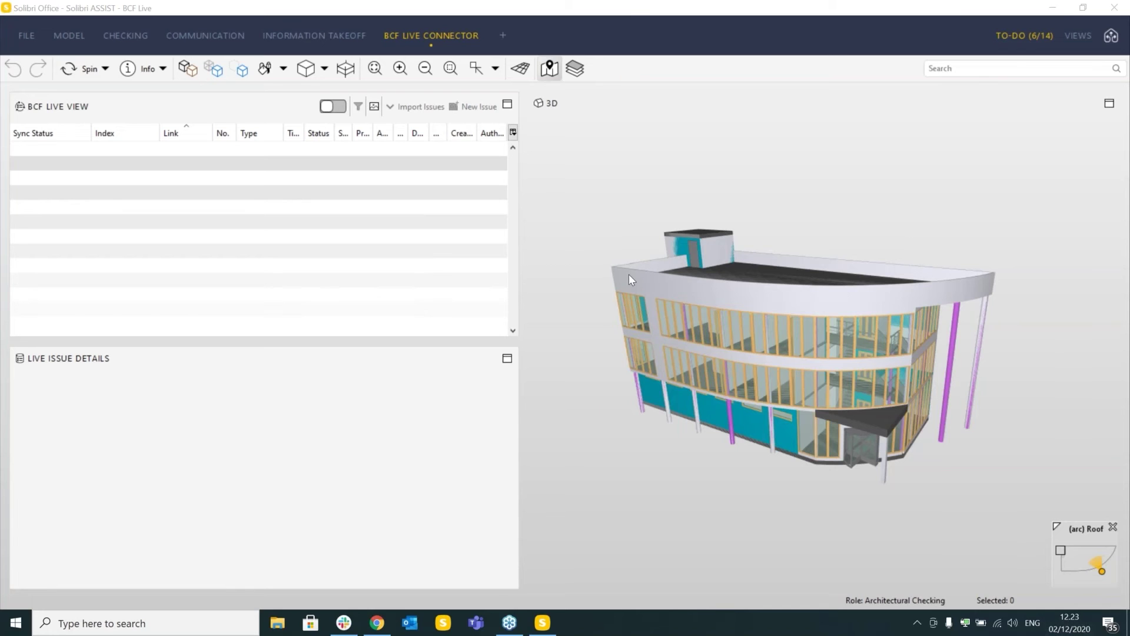
click(625, 12)
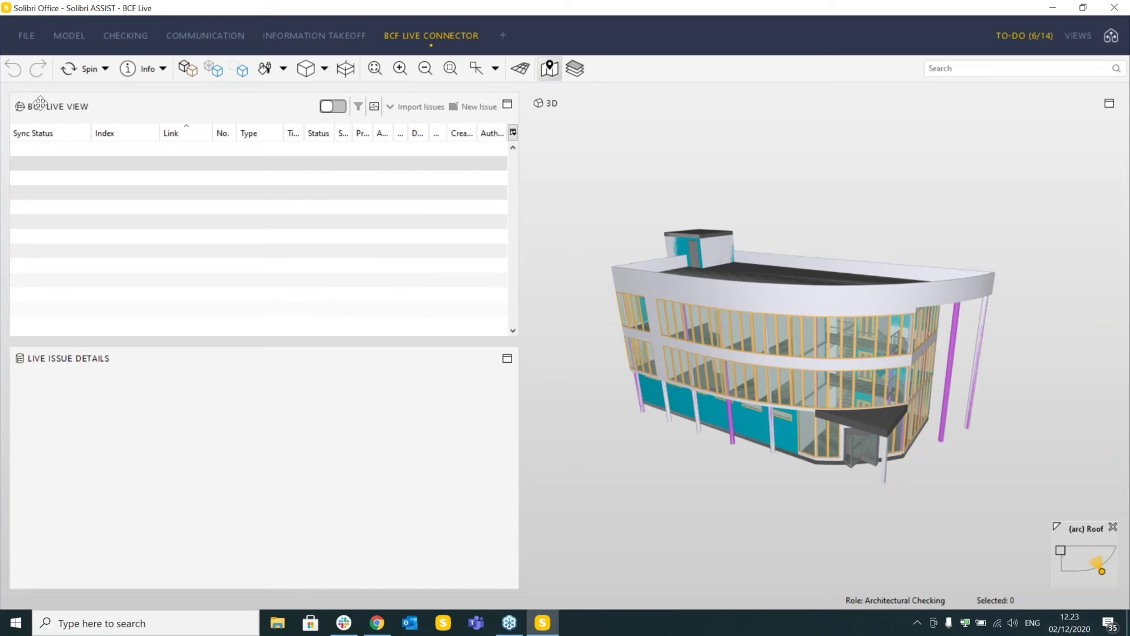
click(1075, 35)
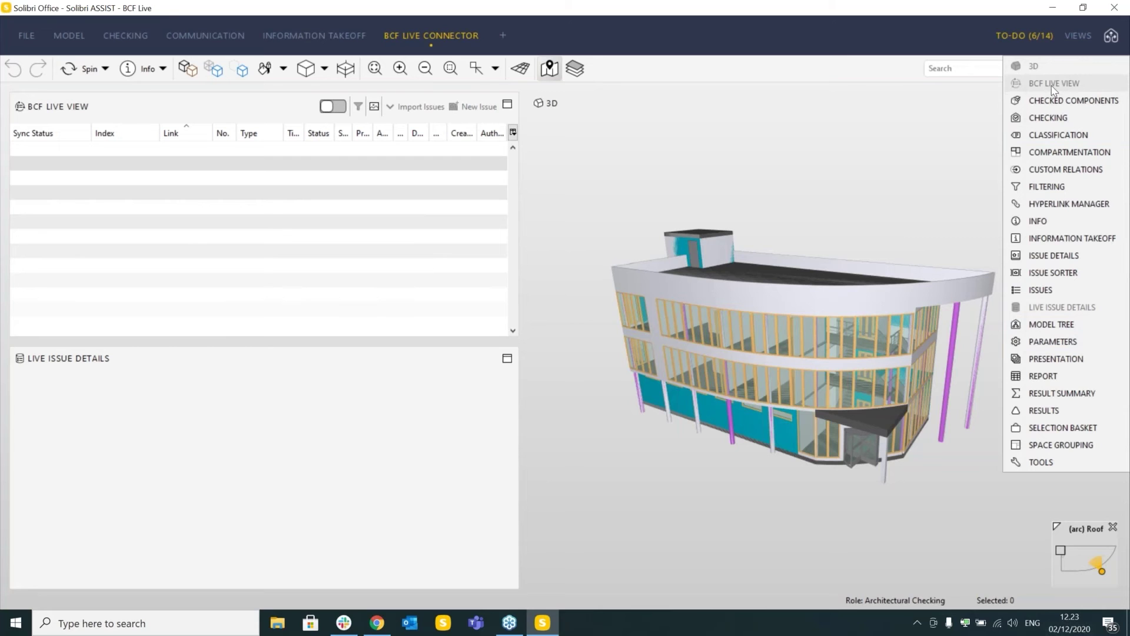
click(407, 207)
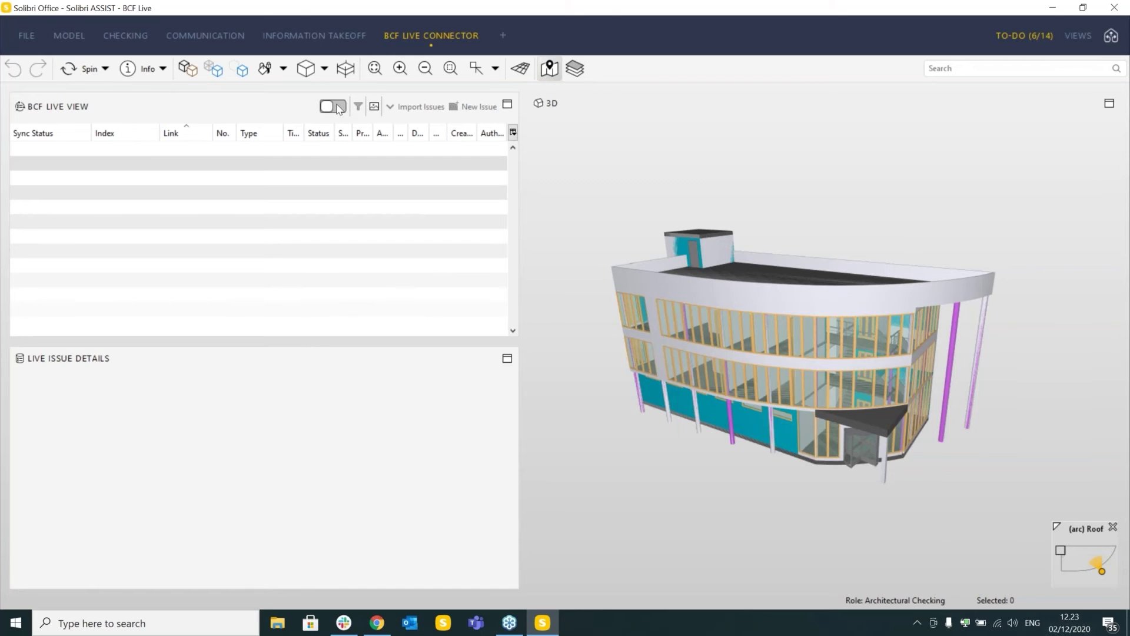
Switch to the BIM Track project in Chrome and look over the Assist webinar issue list.
key(alt+Tab)
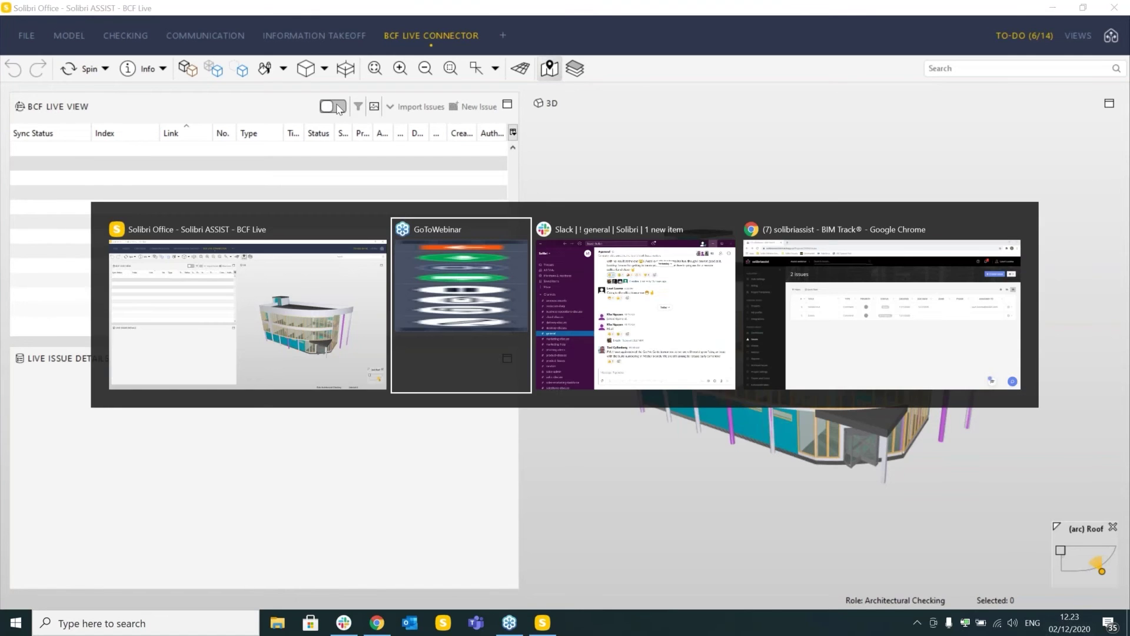
key(alt+Tab)
key(alt+Tab)
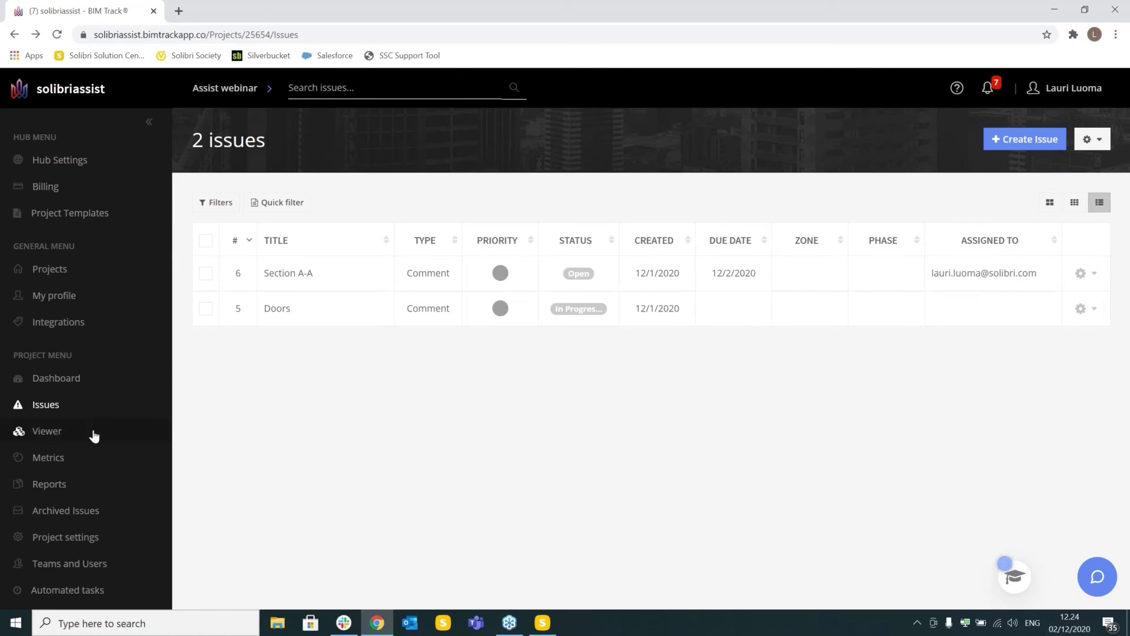
Switch back to Solibri, turn on the live BCF connection to the BIM Track server, and authorize access by signing in.
click(544, 624)
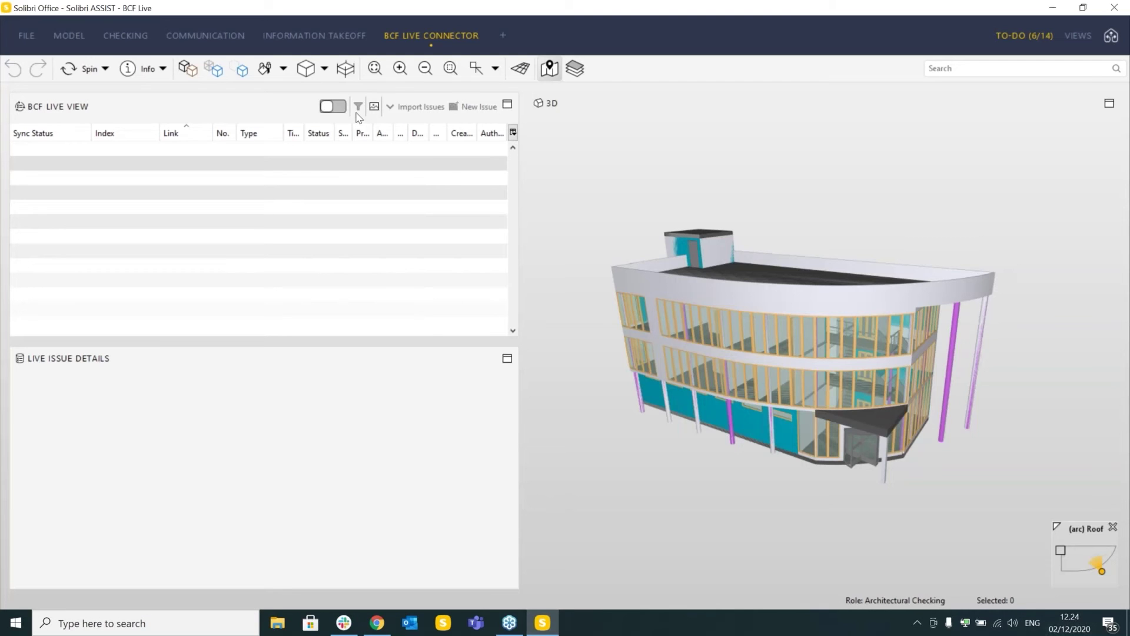
click(334, 106)
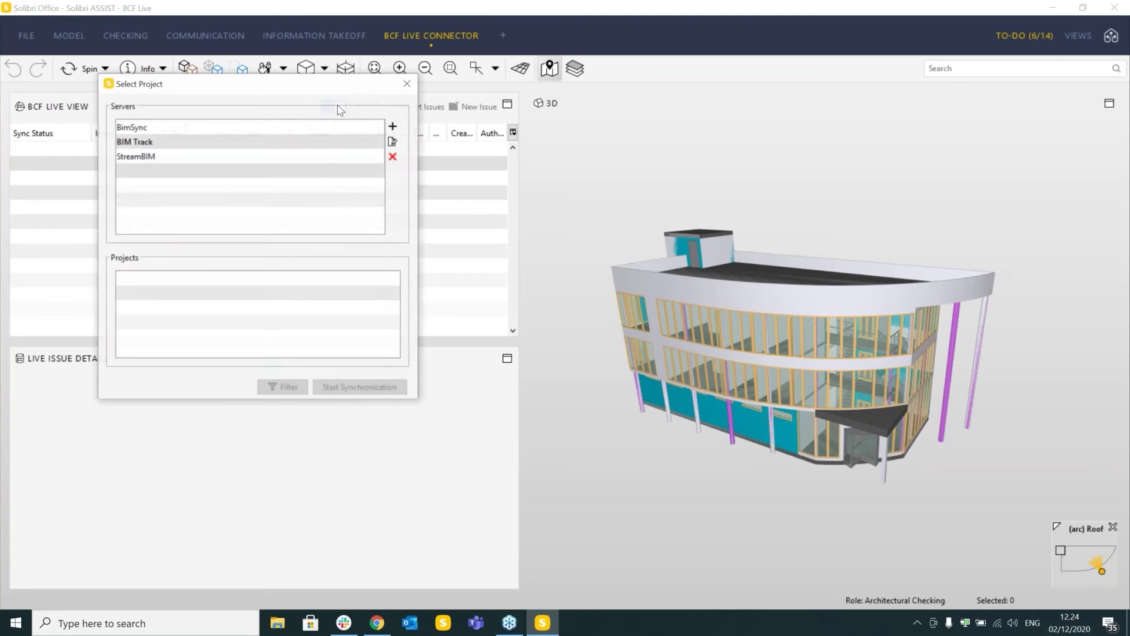
click(292, 253)
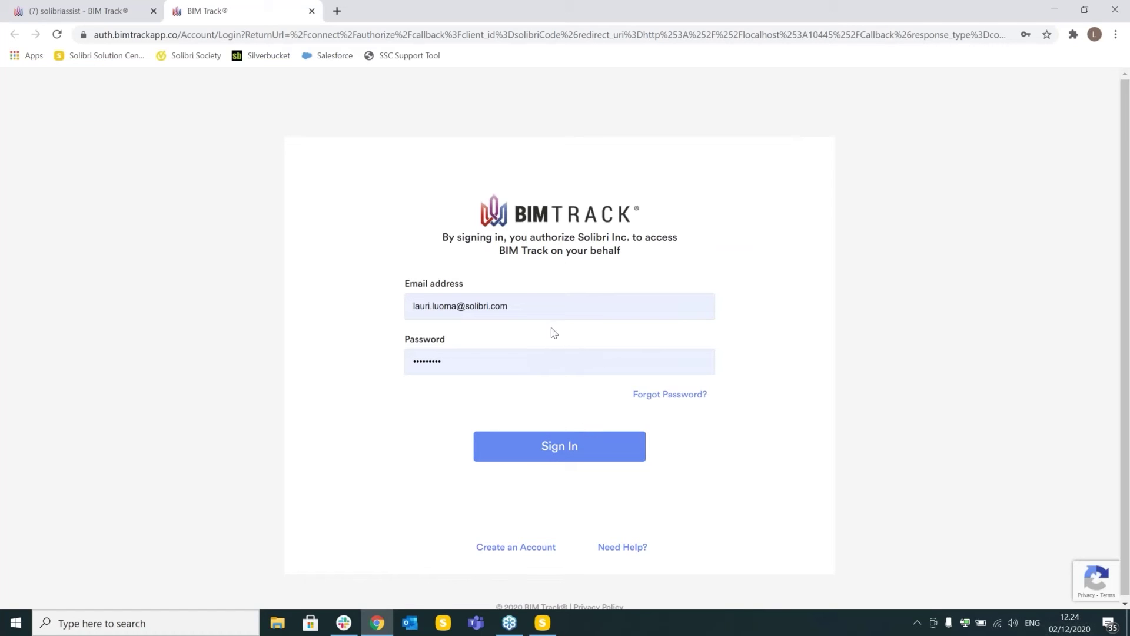
click(575, 450)
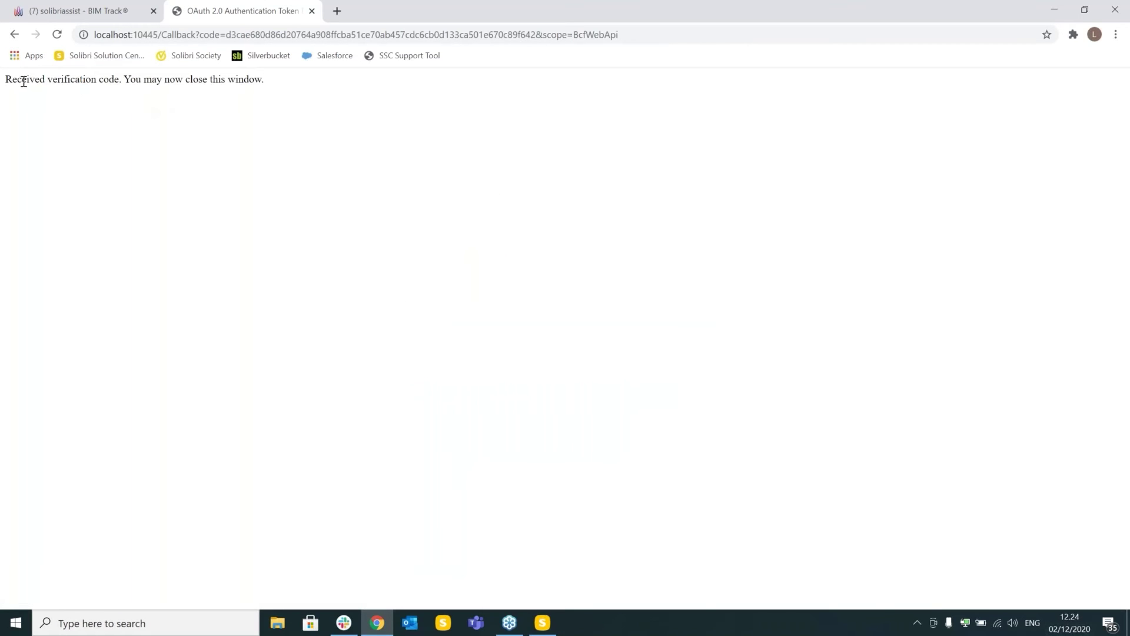
drag(12, 80, 265, 98)
click(302, 126)
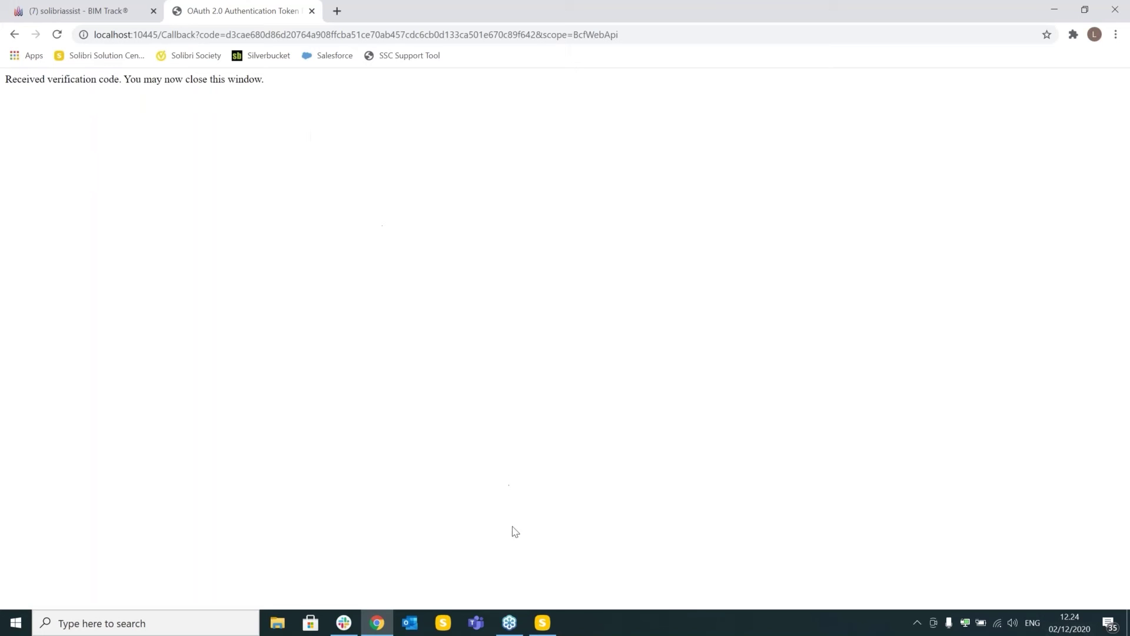
Return to Solibri's project selection and start synchronization with the solibriassist/Assist webinar project.
click(542, 622)
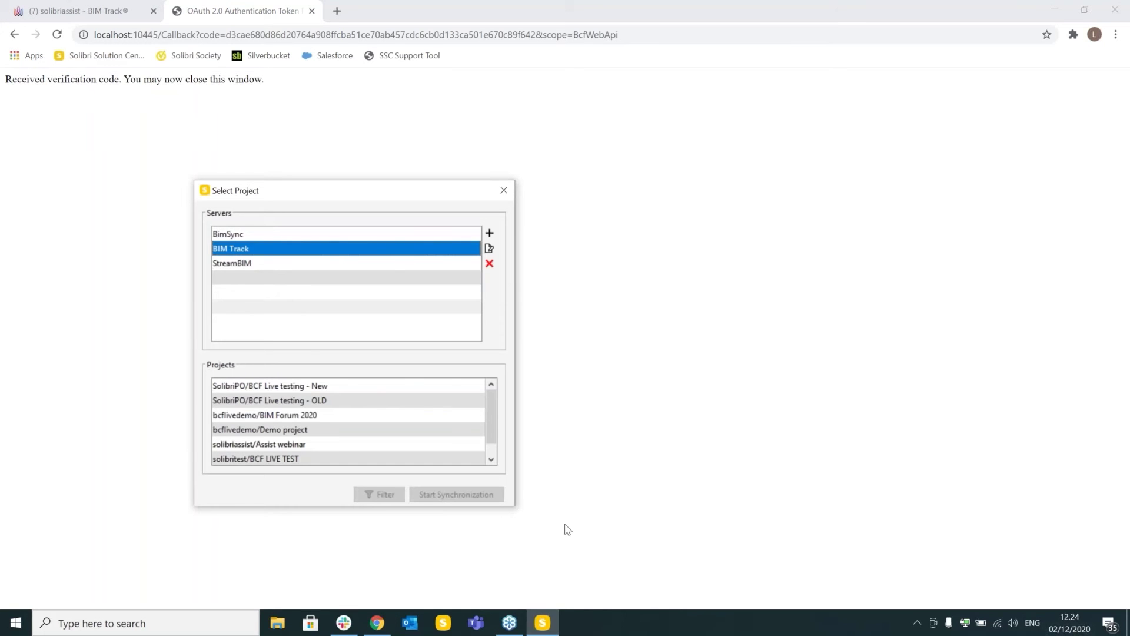
key(alt+Tab)
key(alt+Tab)
key(alt+Tab)
key(alt+Tab)
drag(363, 197, 371, 116)
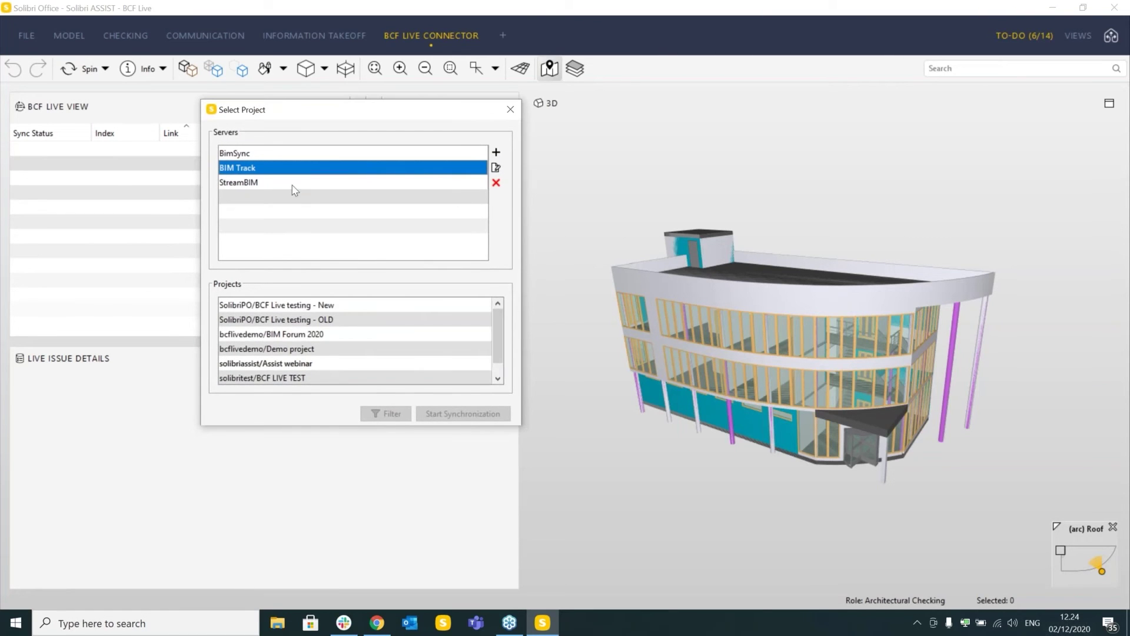
scroll(496, 330, down, 1)
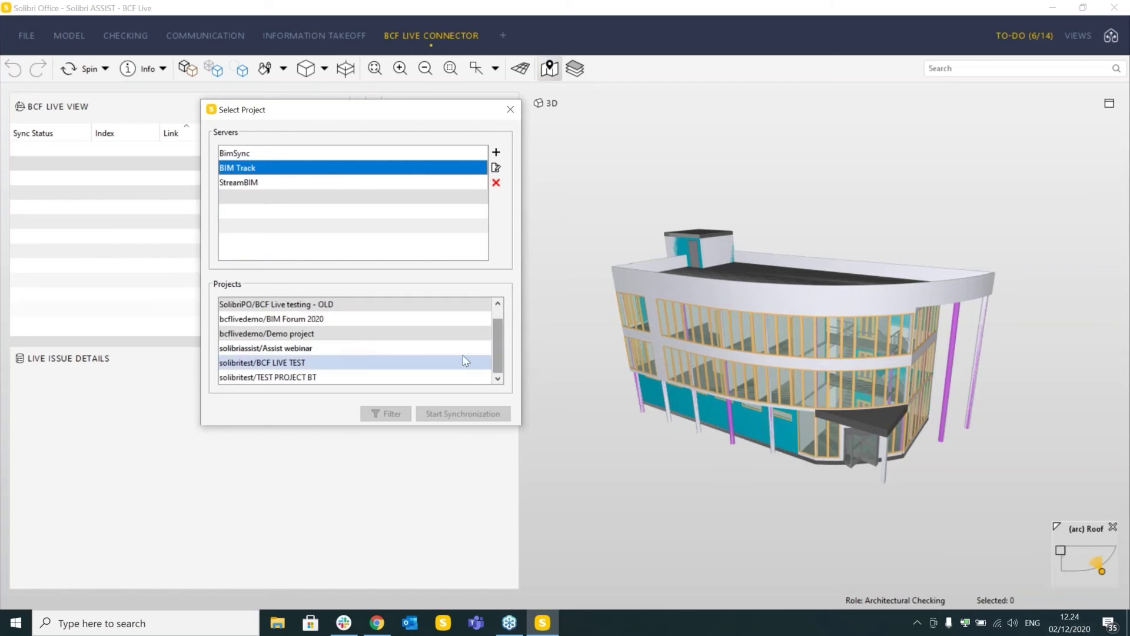
click(371, 348)
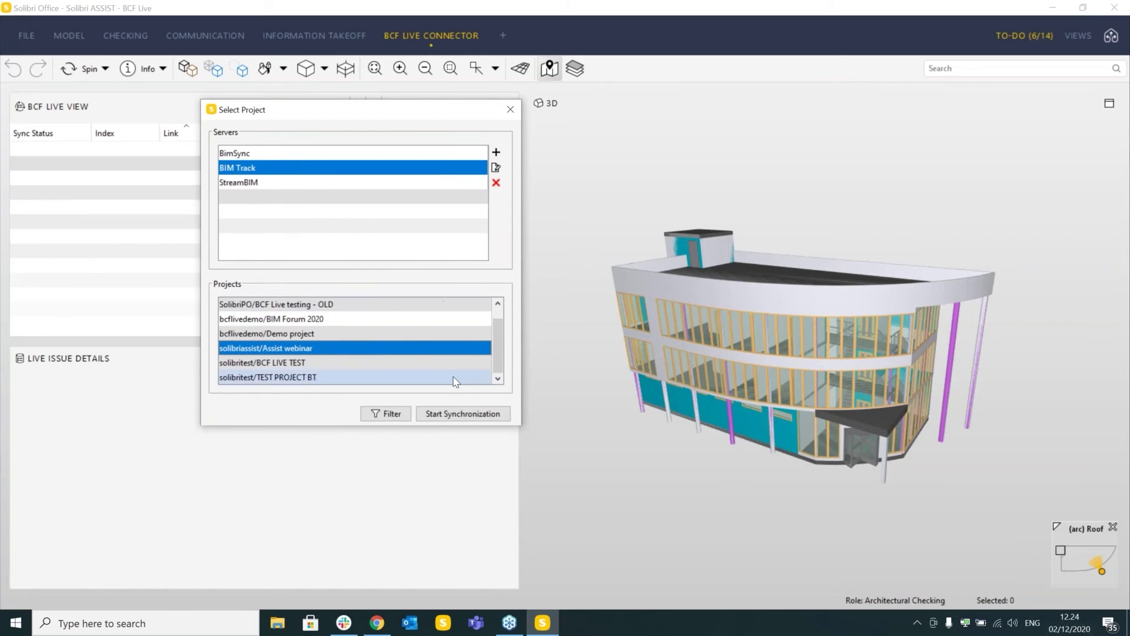
click(460, 416)
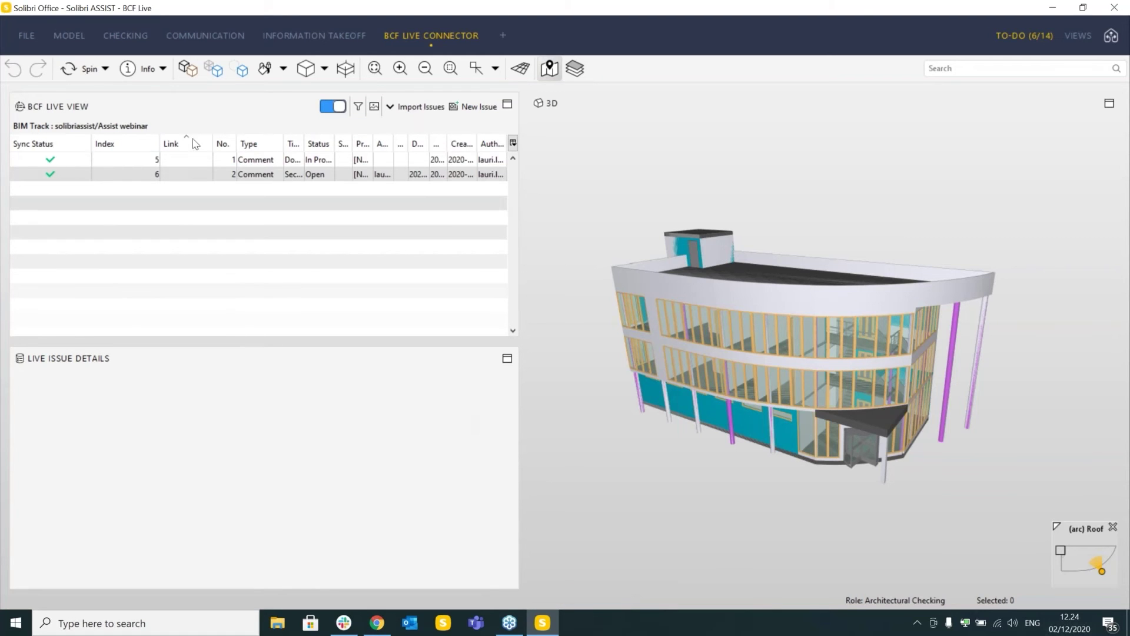
View the synchronized Doors issue and the Section A-A issue in 3D.
click(134, 162)
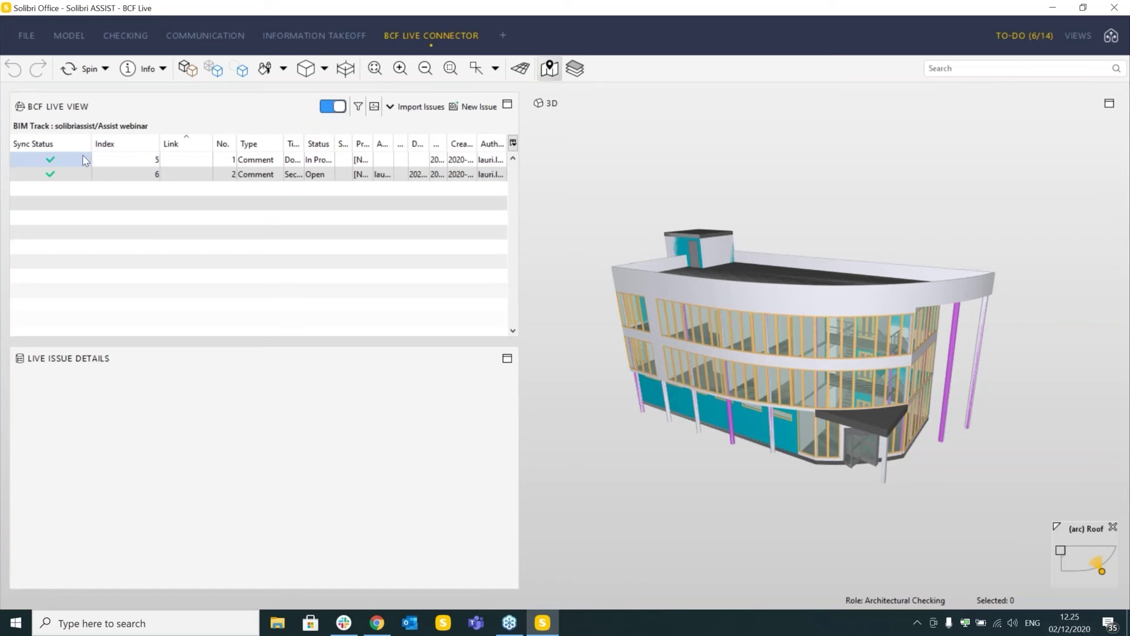
click(132, 161)
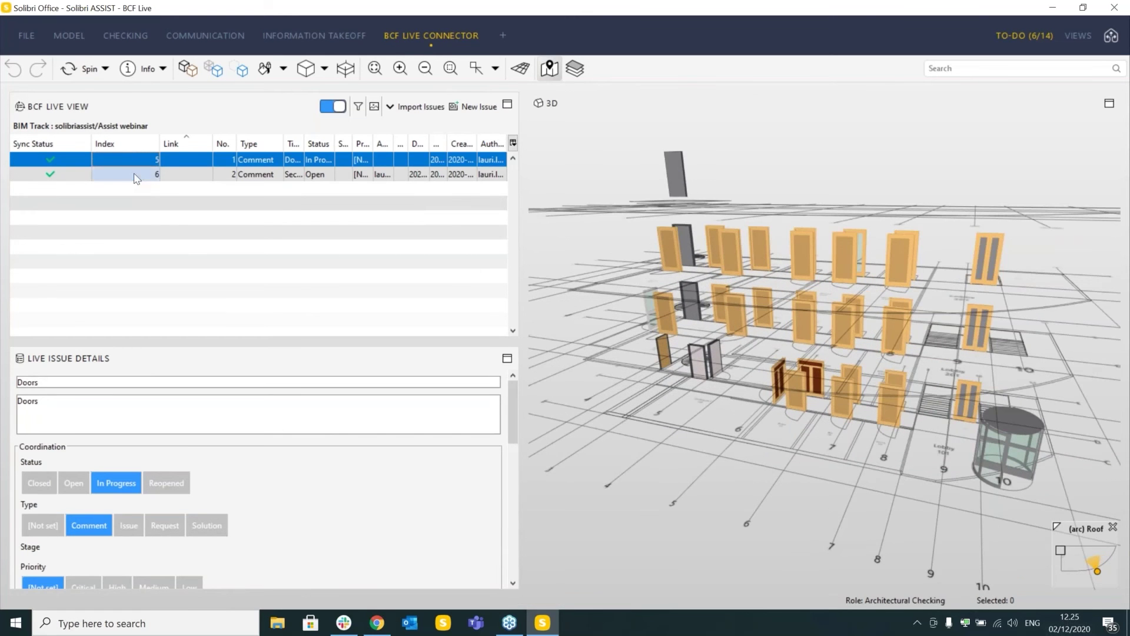
click(137, 175)
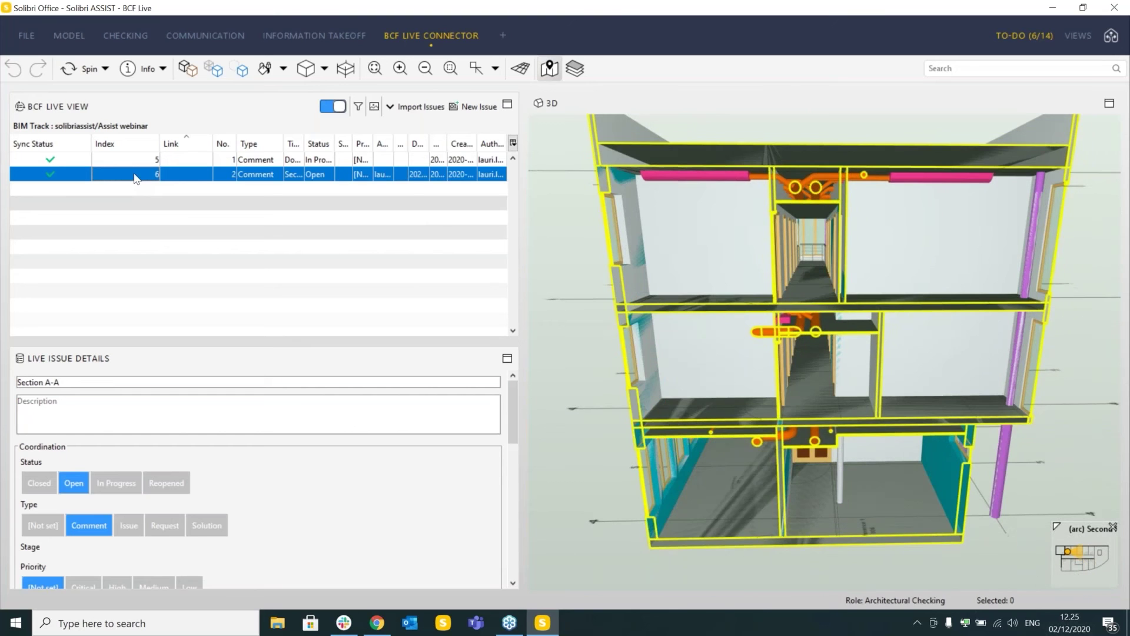
Enlarge the Live Issue Details area and widen the issue list's Title and Status columns.
drag(259, 339, 262, 276)
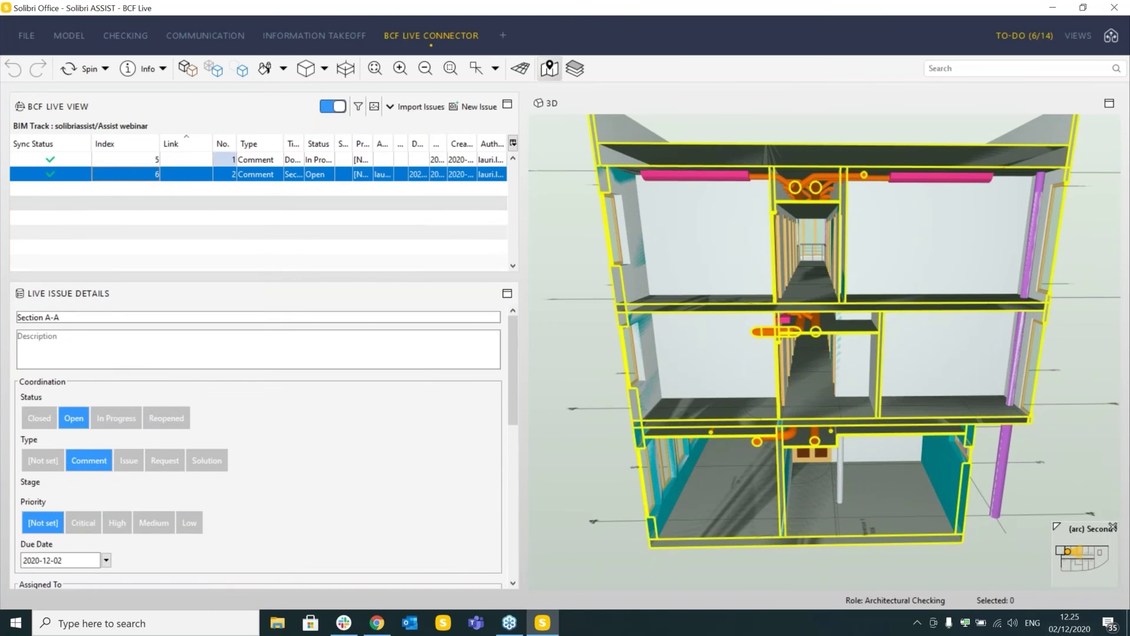
click(513, 144)
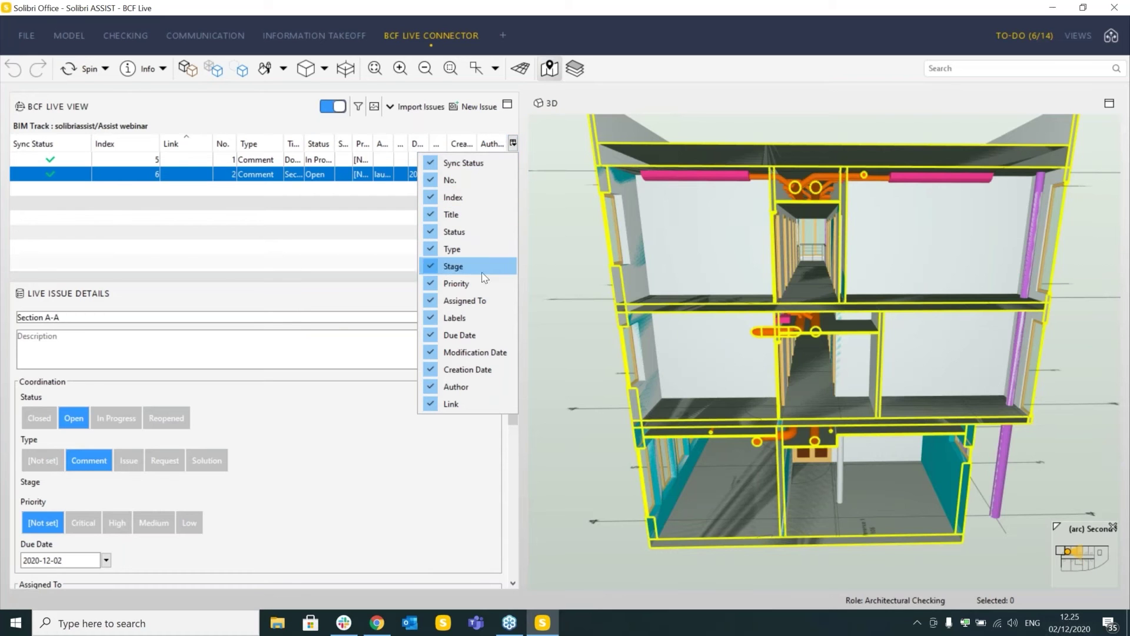
click(325, 262)
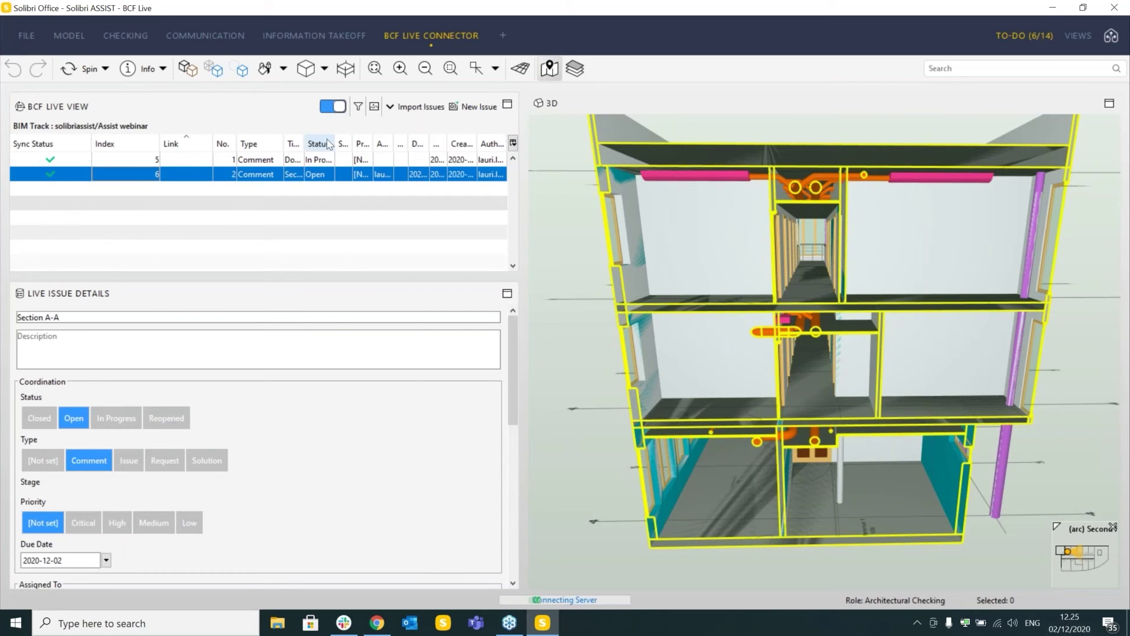
mouse_move(335, 143)
mouse_down()
mouse_move(369, 142)
mouse_move(321, 143)
mouse_move(336, 143)
mouse_up()
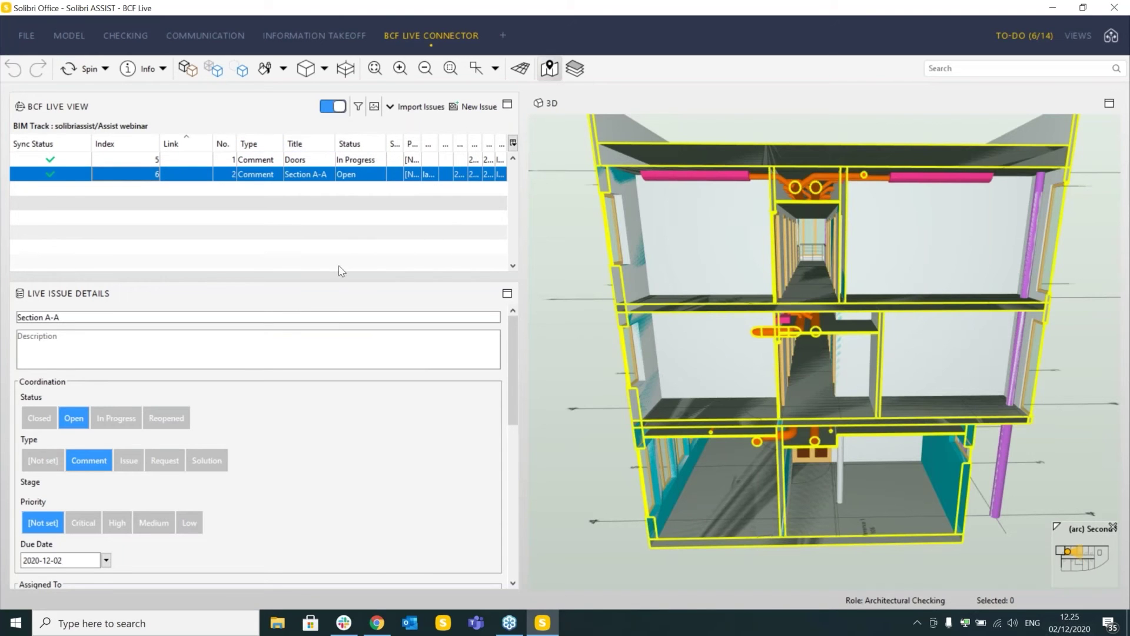
drag(332, 275, 333, 244)
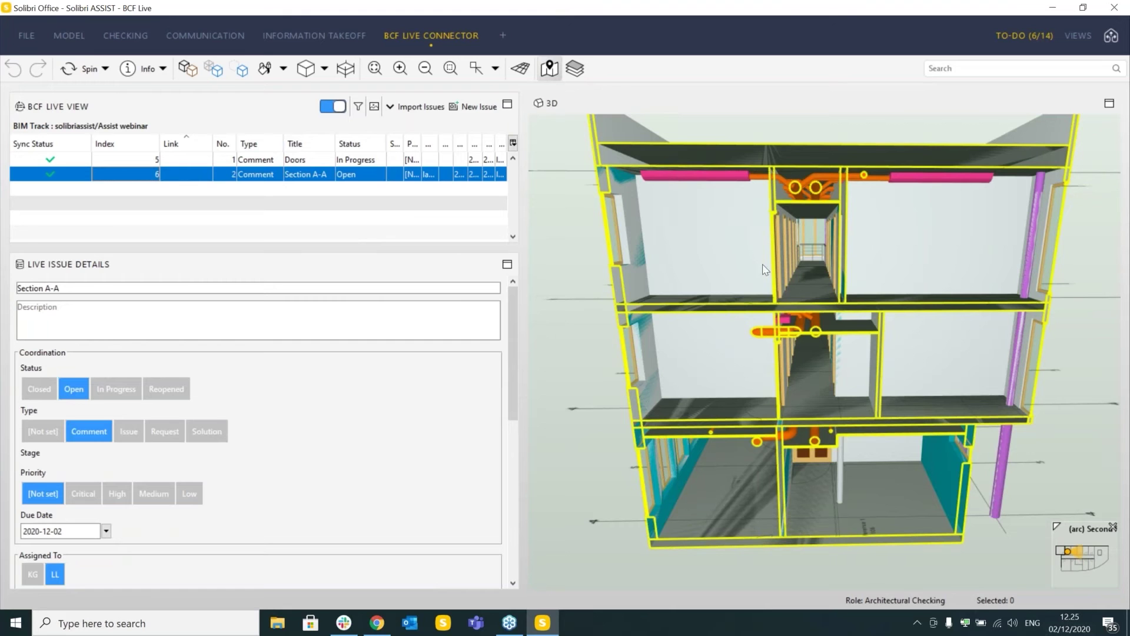
Review the Section A-A issue's coordination fields, assignee and labels.
mouse_move(512, 292)
mouse_down()
mouse_move(502, 468)
mouse_move(509, 303)
mouse_up()
mouse_move(511, 315)
mouse_down()
mouse_move(510, 328)
mouse_move(510, 316)
mouse_up()
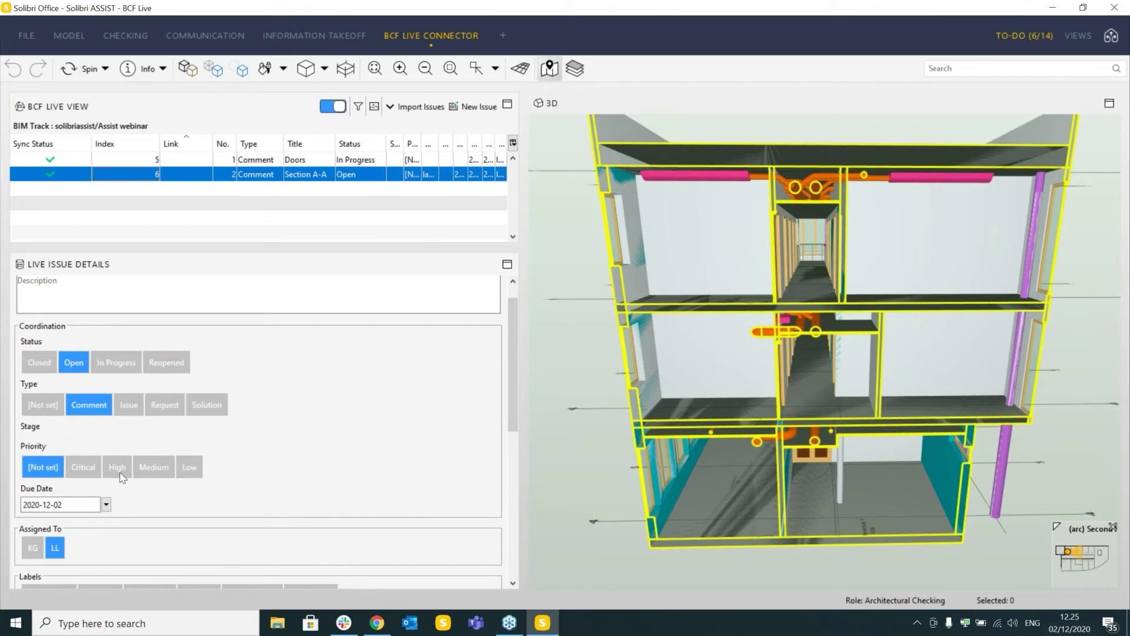
drag(513, 326, 511, 336)
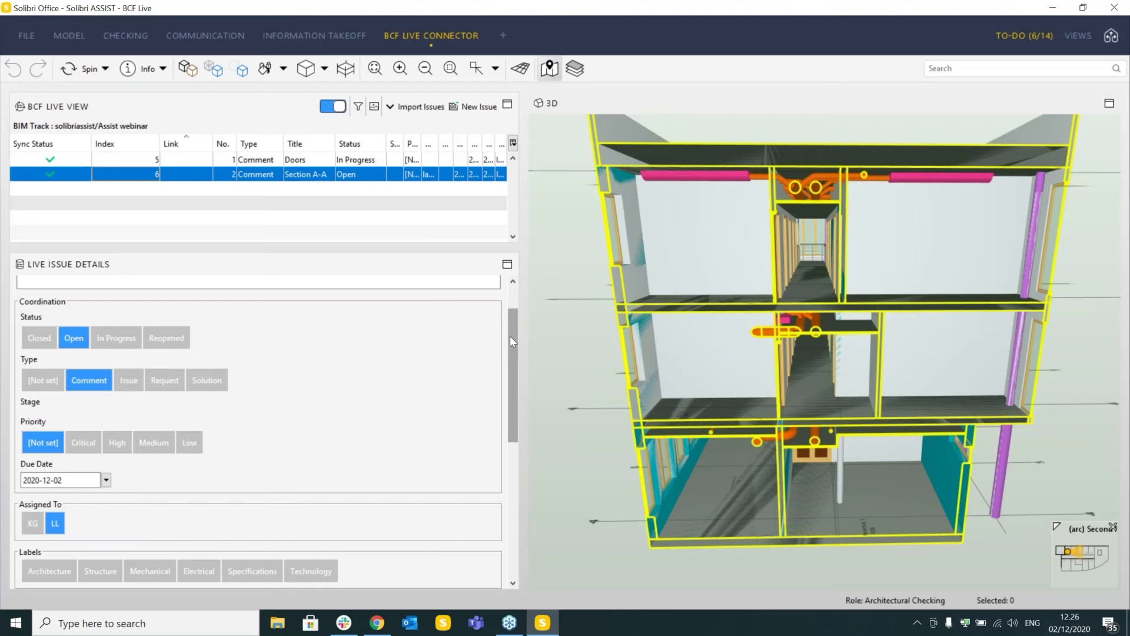
drag(510, 336, 508, 308)
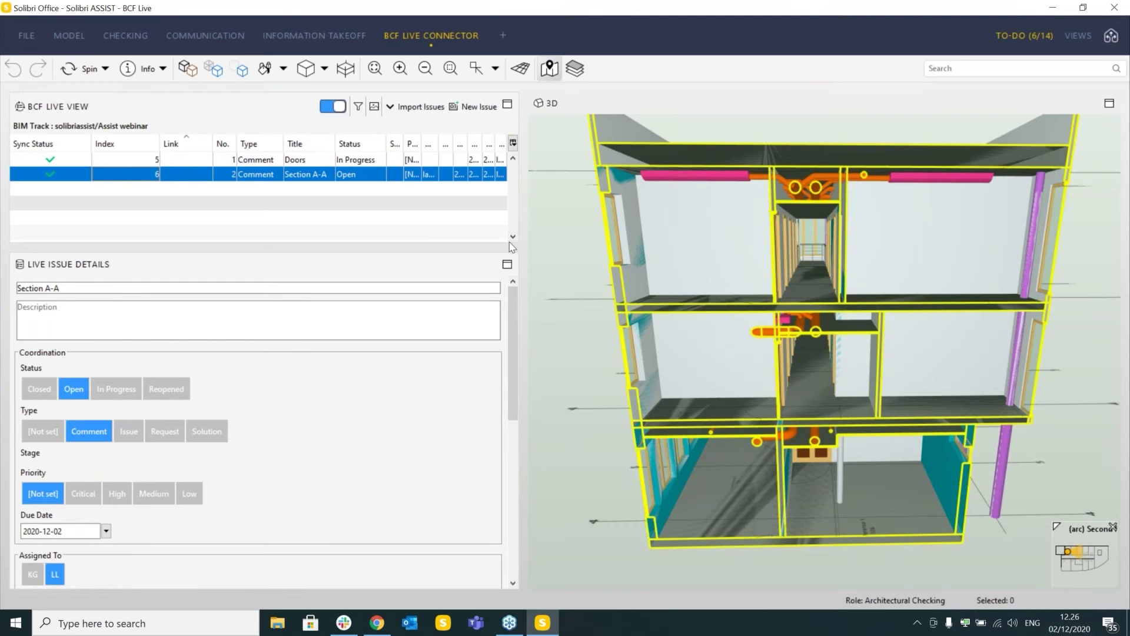
Clear the Section A-A cut and show the complete building in 3D.
scroll(639, 268, down, 3)
scroll(708, 272, down, 3)
drag(694, 274, 554, 291)
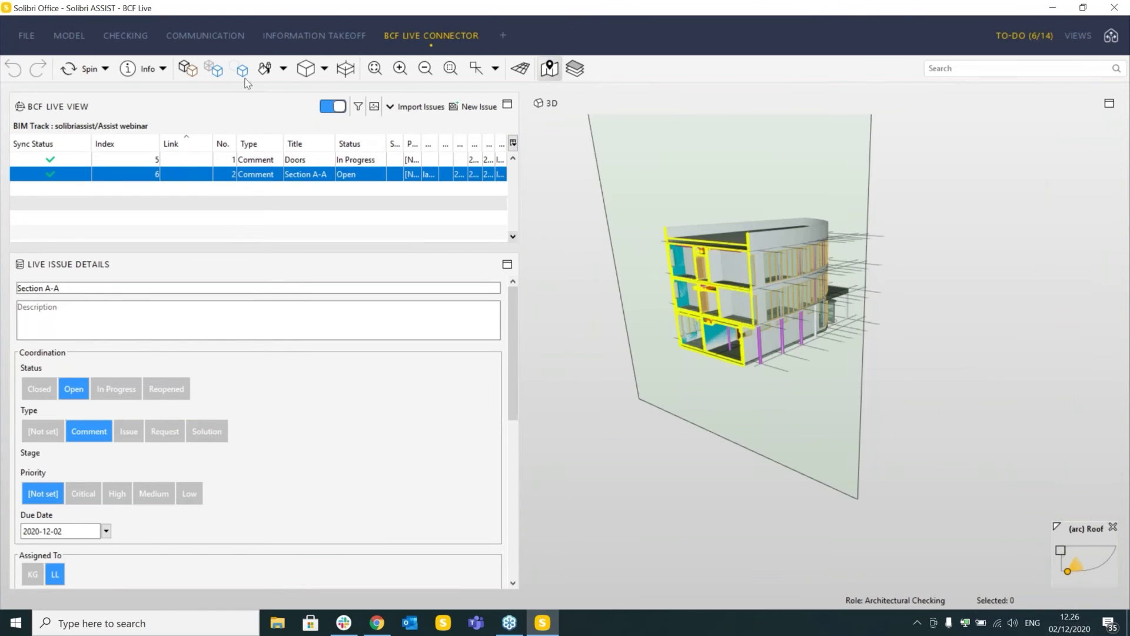
click(186, 69)
drag(721, 281, 797, 300)
scroll(797, 300, up, 2)
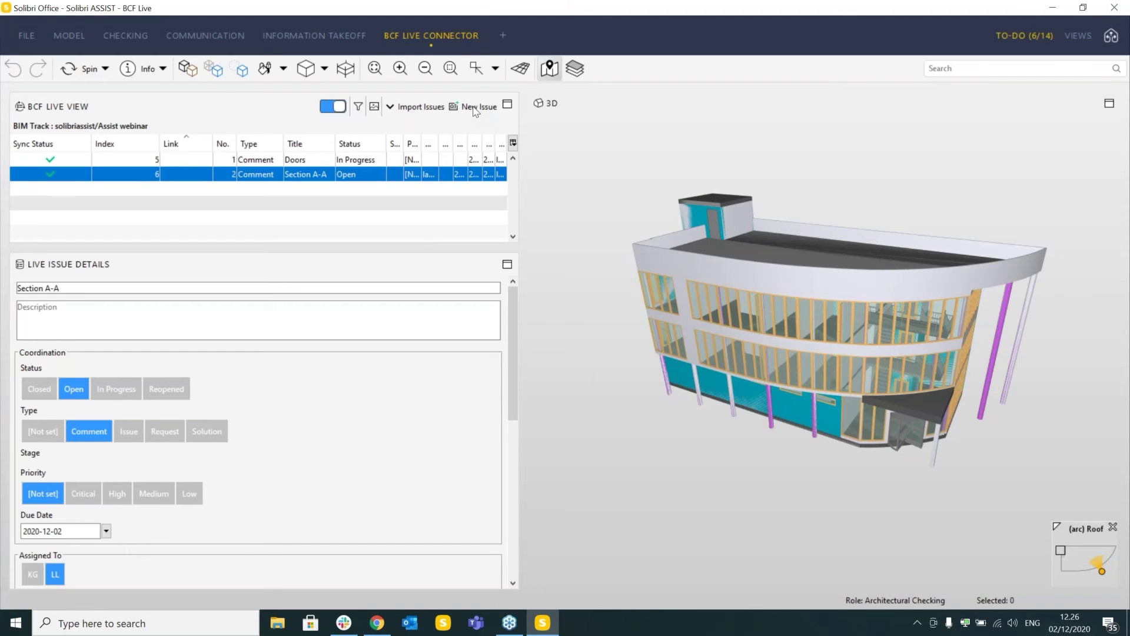
mouse_move(797, 301)
mouse_down()
mouse_move(823, 305)
mouse_move(773, 280)
mouse_move(834, 287)
mouse_up()
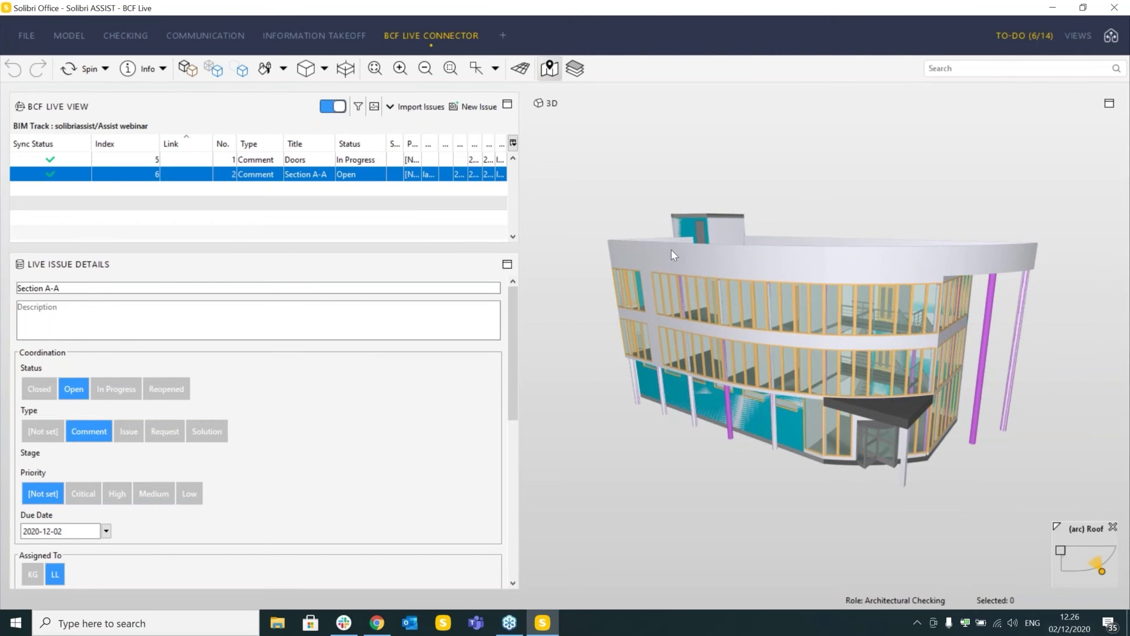
Create a section plane on the building's long curved facade and push it inward to cut lengthwise through the rooms.
click(162, 68)
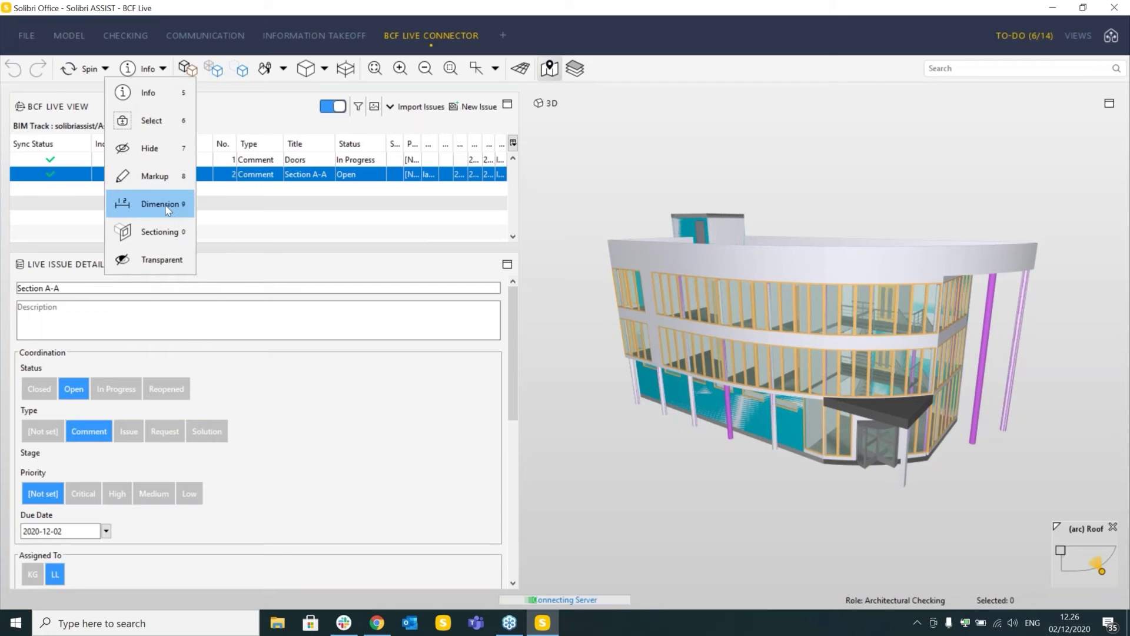
click(167, 232)
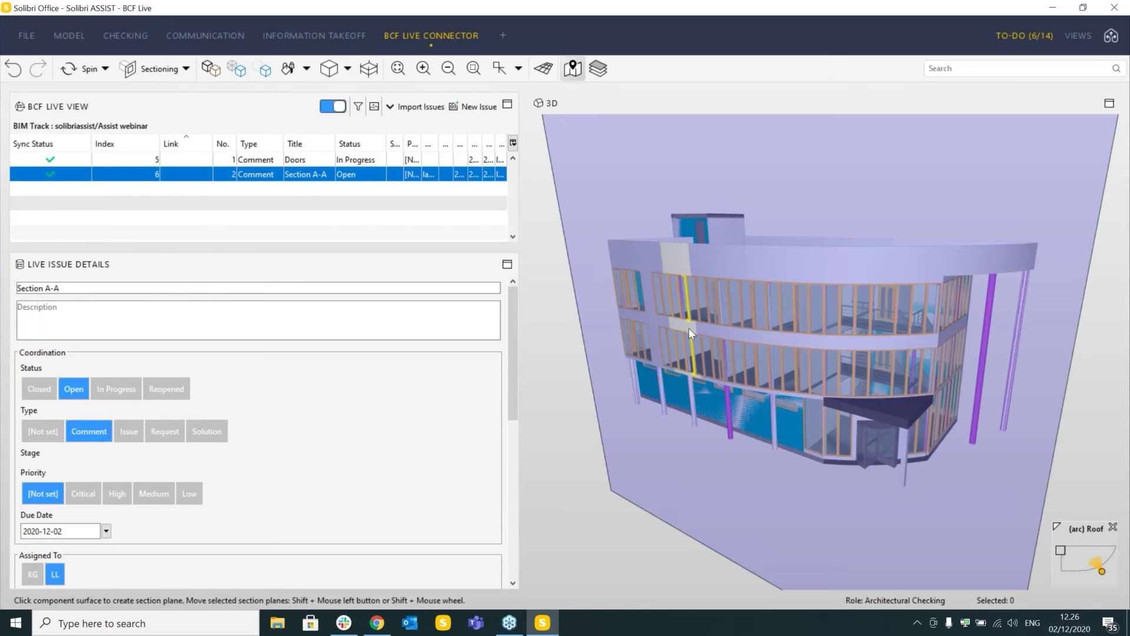
click(690, 327)
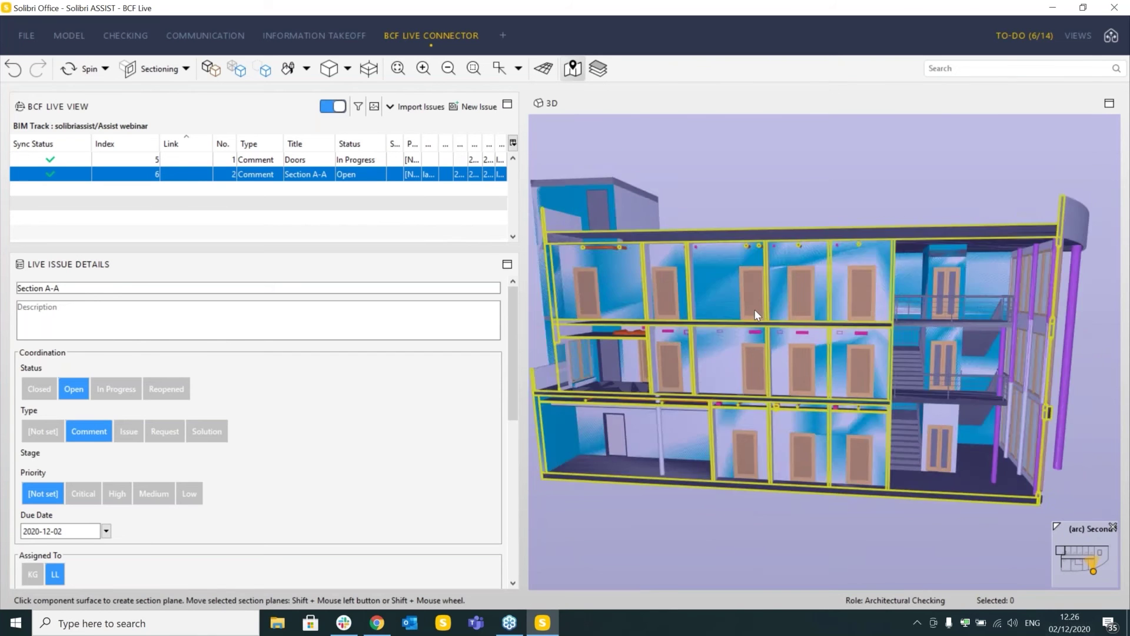
drag(759, 305, 733, 322)
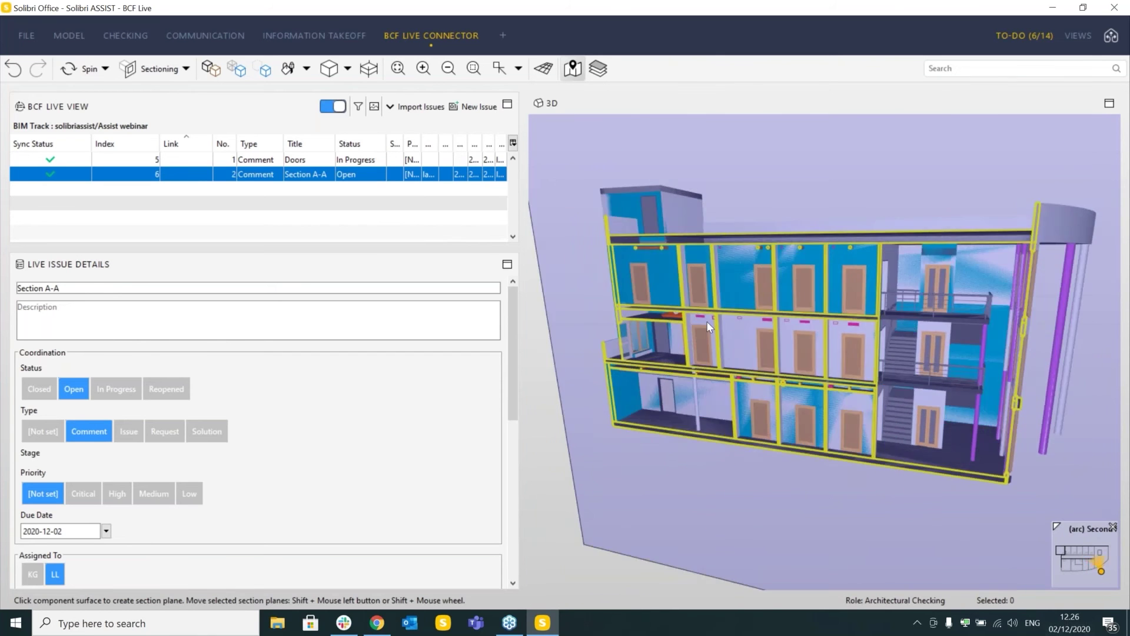
Create a new live issue from the current sectioned building view and enter "Title" as its title.
click(469, 107)
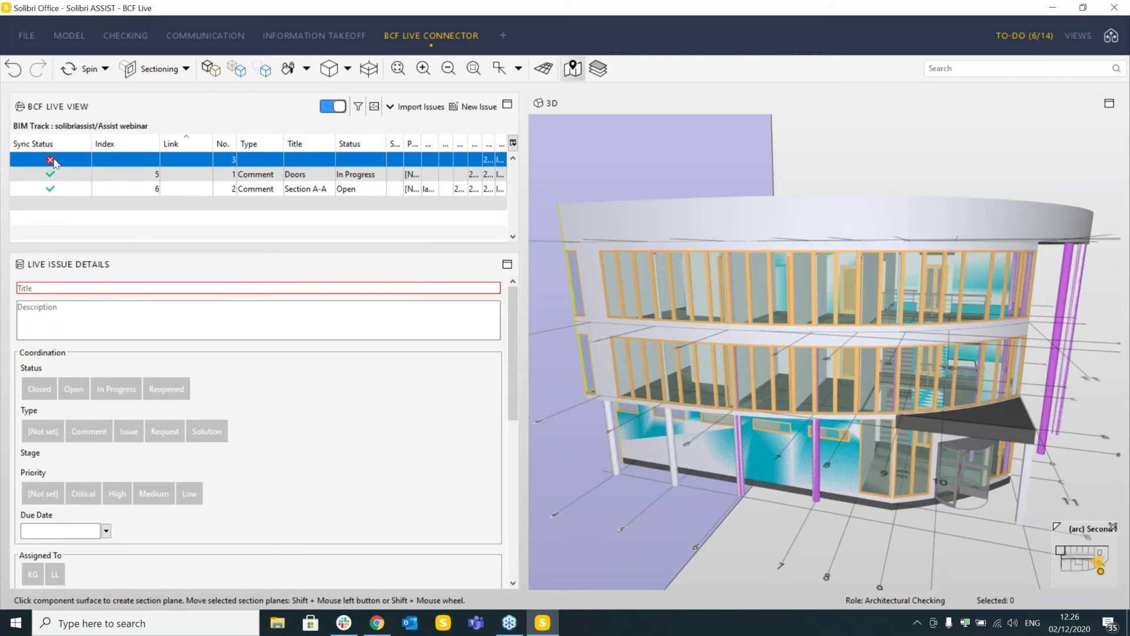
click(98, 285)
drag(624, 277, 665, 250)
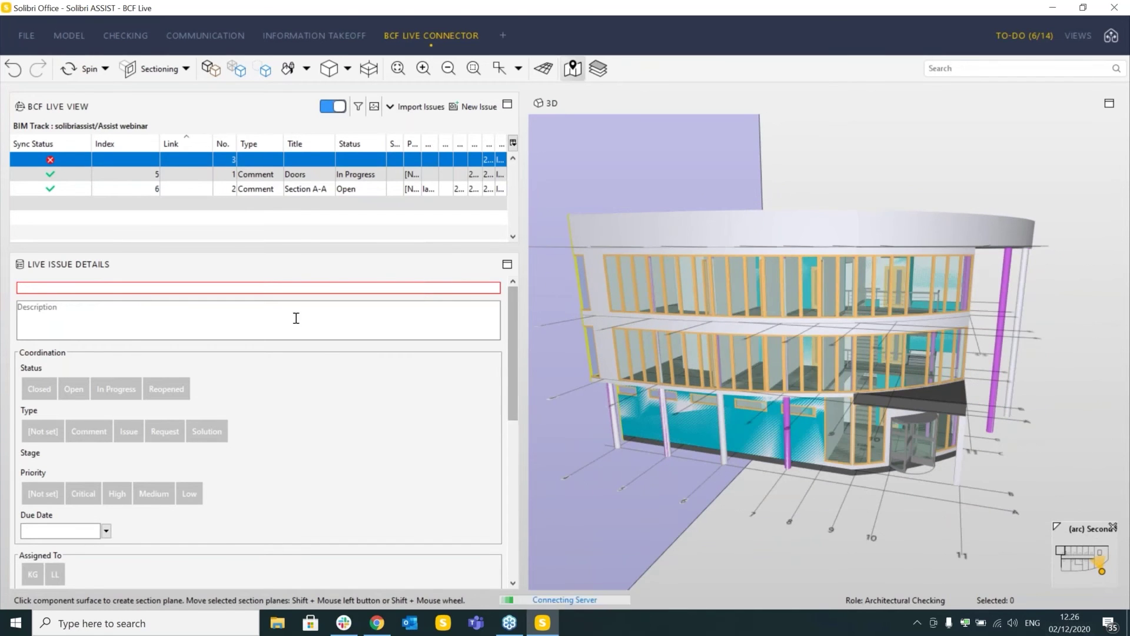
text(Title)
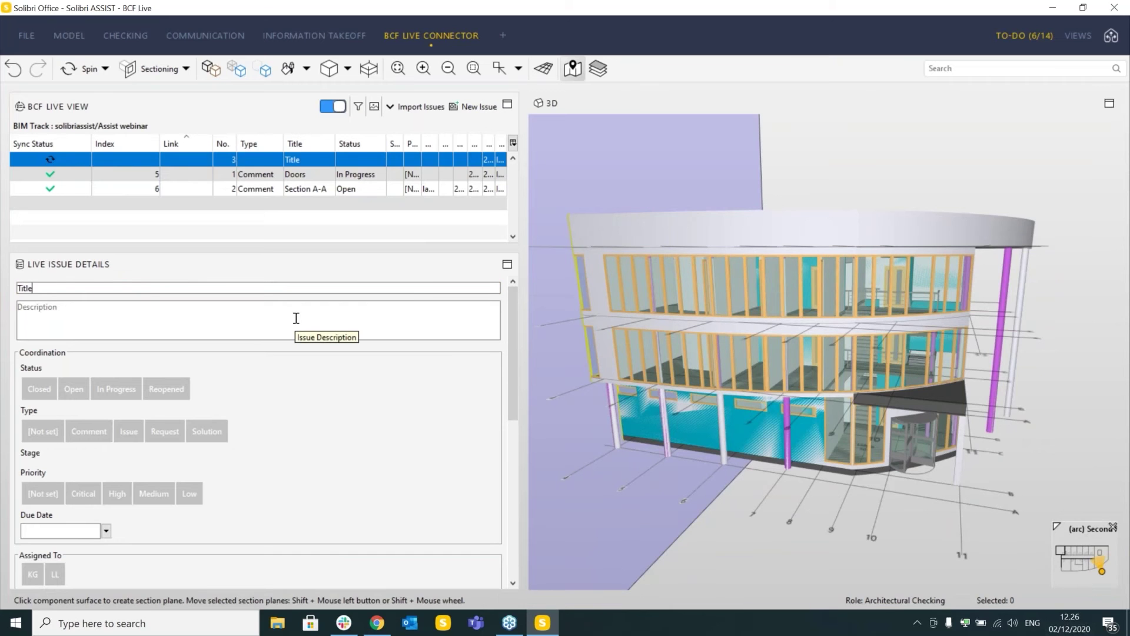
click(187, 323)
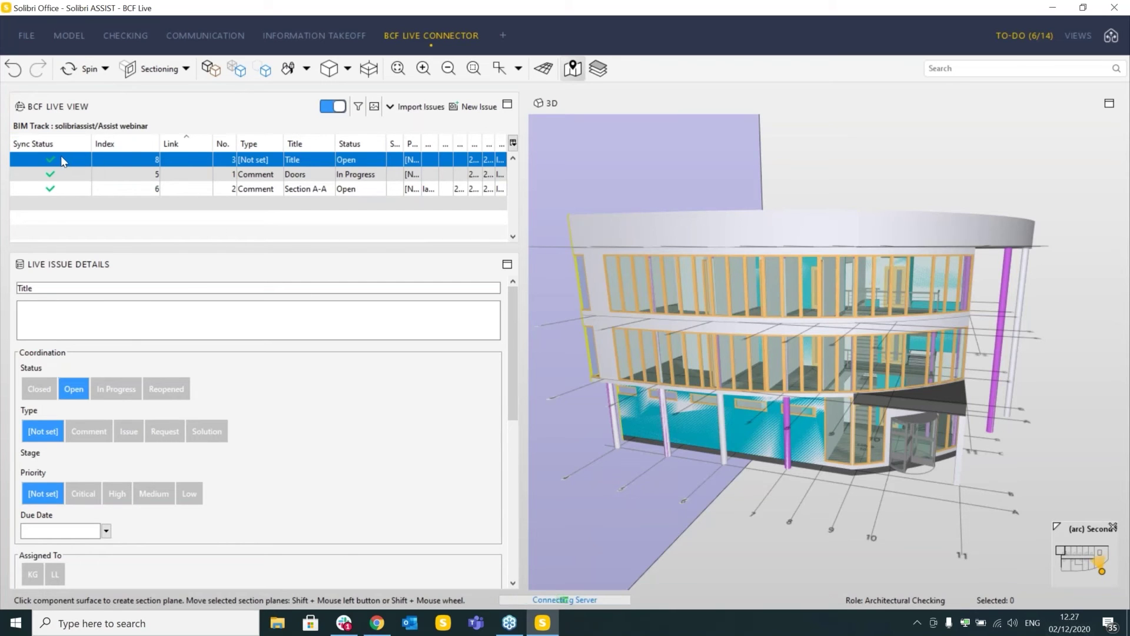
Turn off automatic synchronization in the BCF Live Connector settings, keeping the viewpoint option for new issues enabled.
click(29, 34)
click(46, 293)
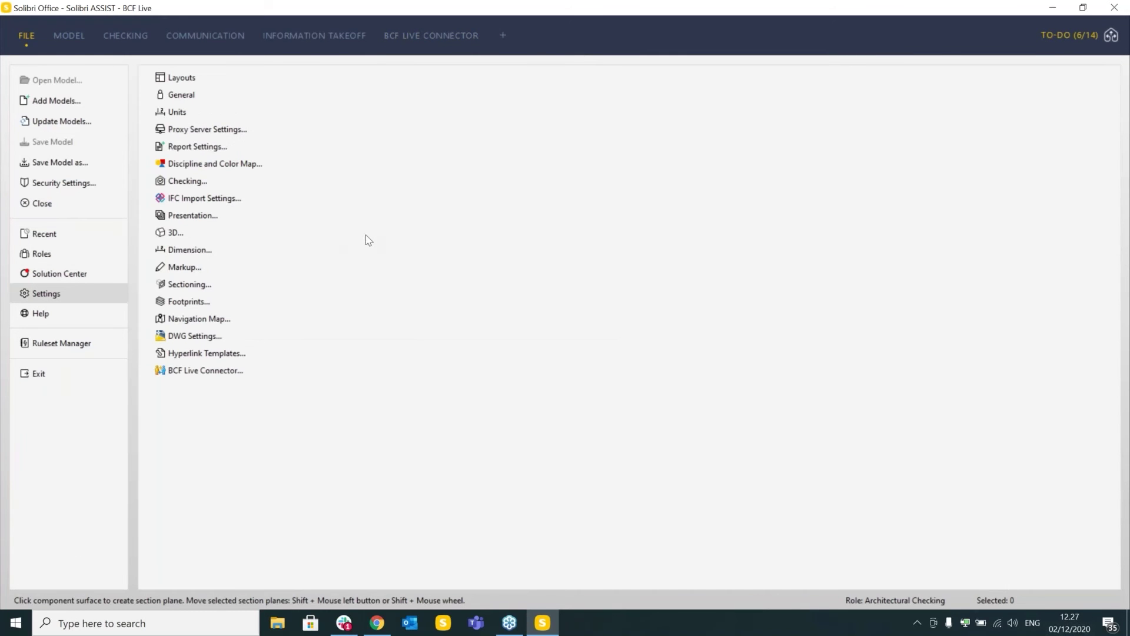
click(230, 371)
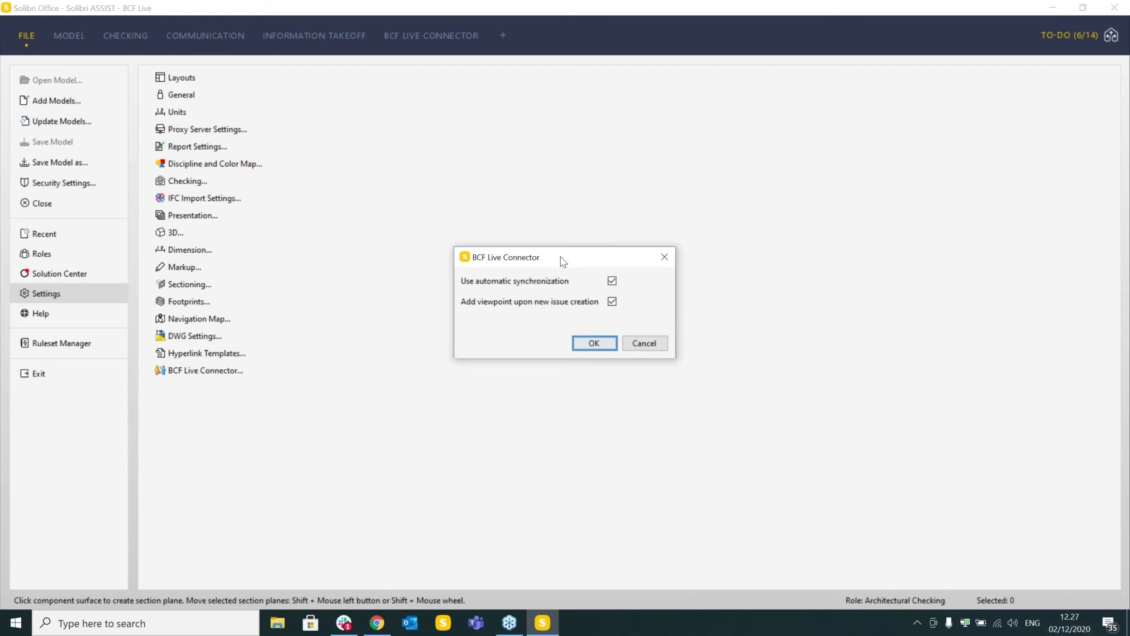
click(613, 282)
click(594, 343)
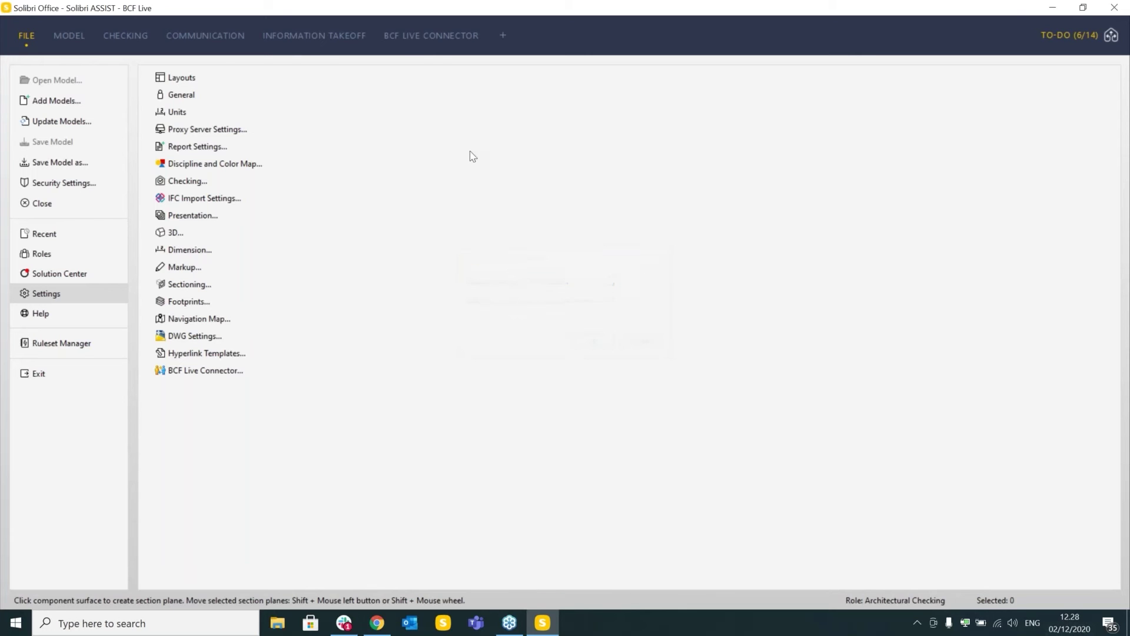
Return to the BCF Live issue list, create another issue from the building view and check its viewpoint snapshot.
click(407, 36)
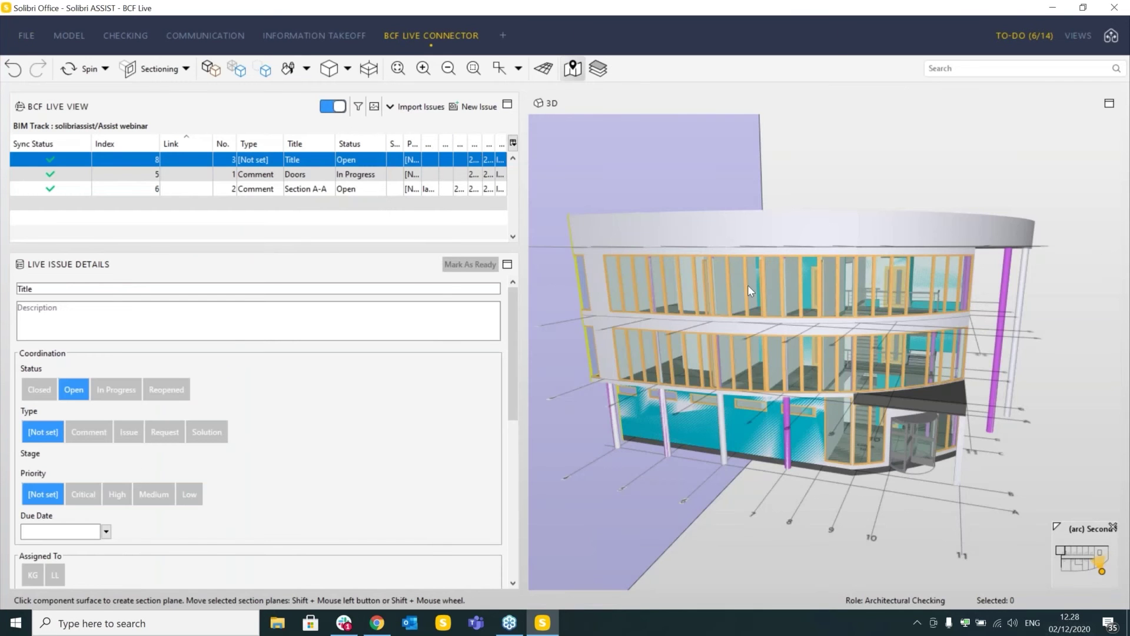
click(462, 107)
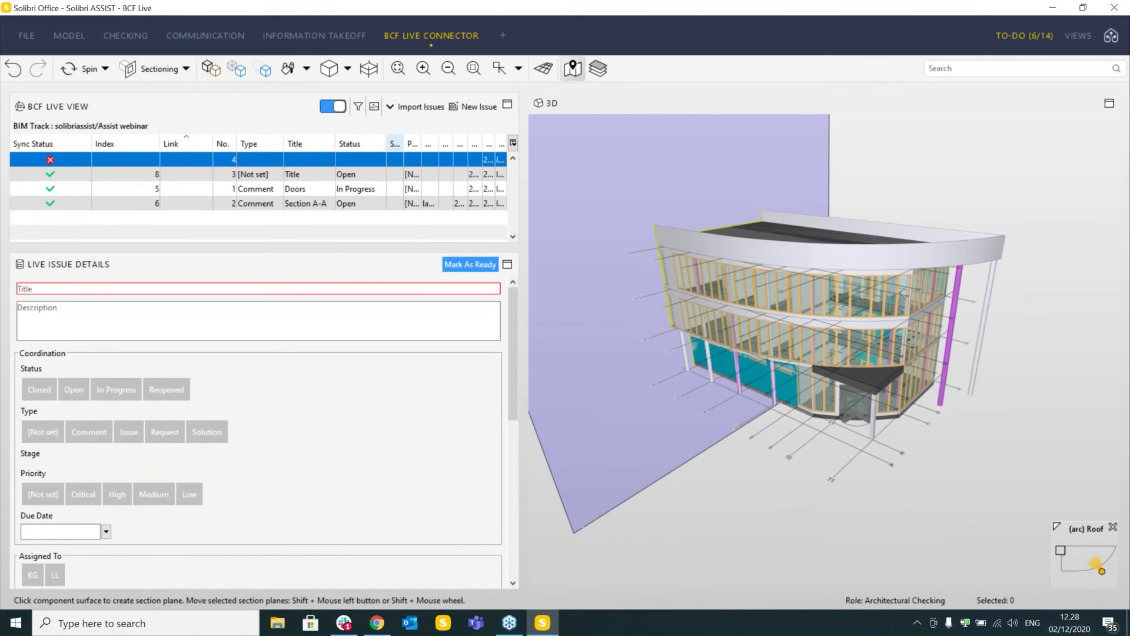
click(472, 264)
drag(514, 302, 532, 450)
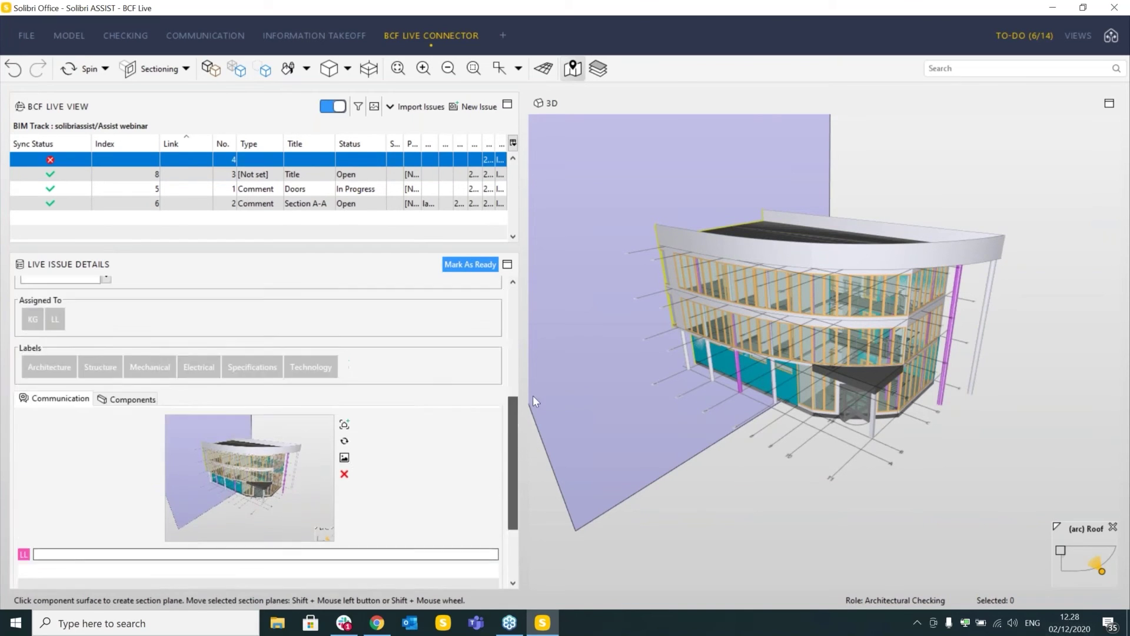
drag(510, 305, 512, 412)
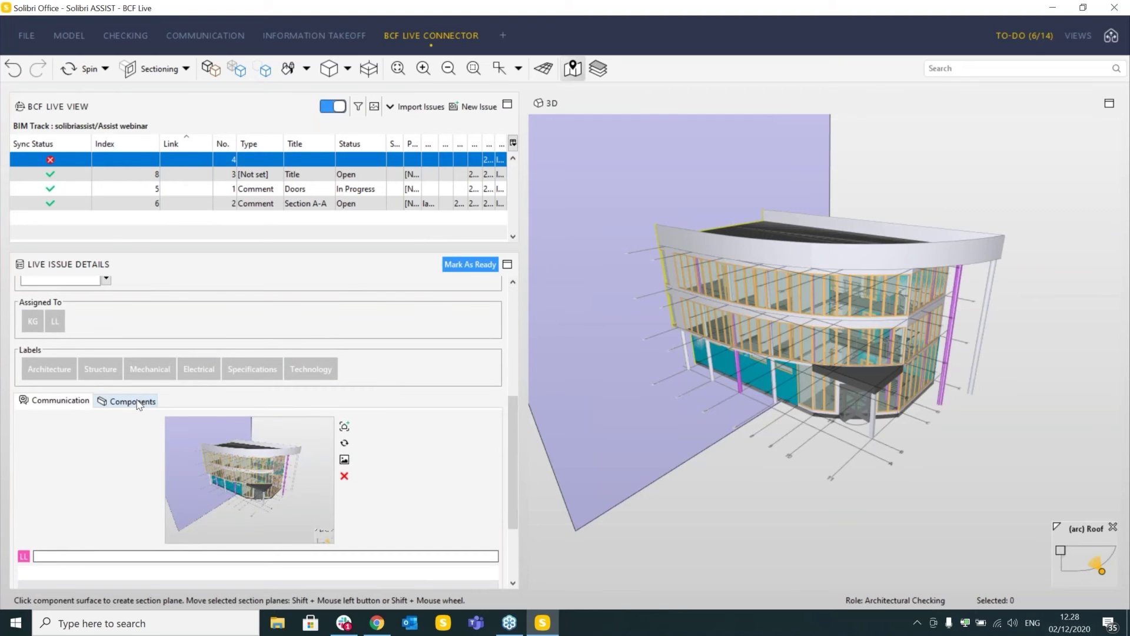
Select the adjoining upper parapet wall segments on the curved facade and attach them to the new issue as components.
click(132, 402)
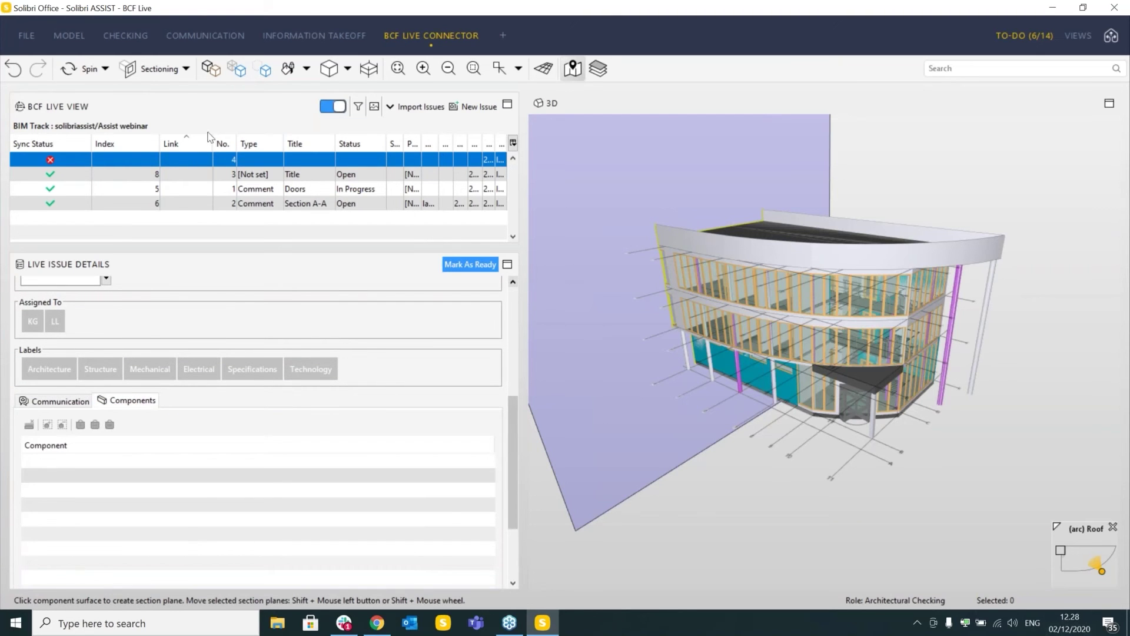
click(187, 69)
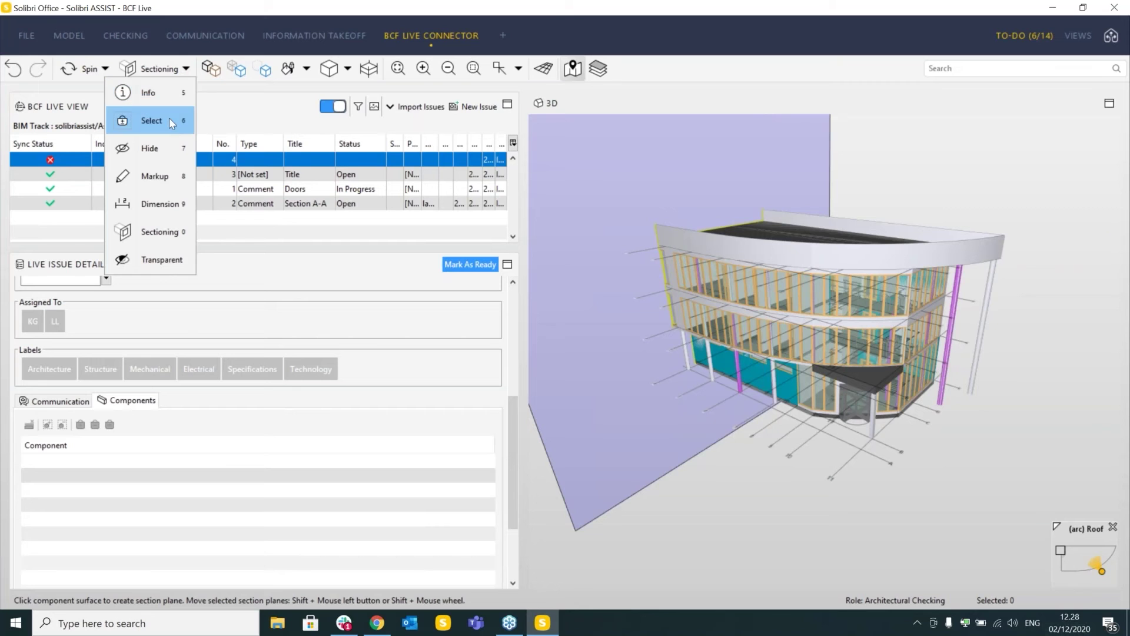
click(168, 118)
click(708, 246)
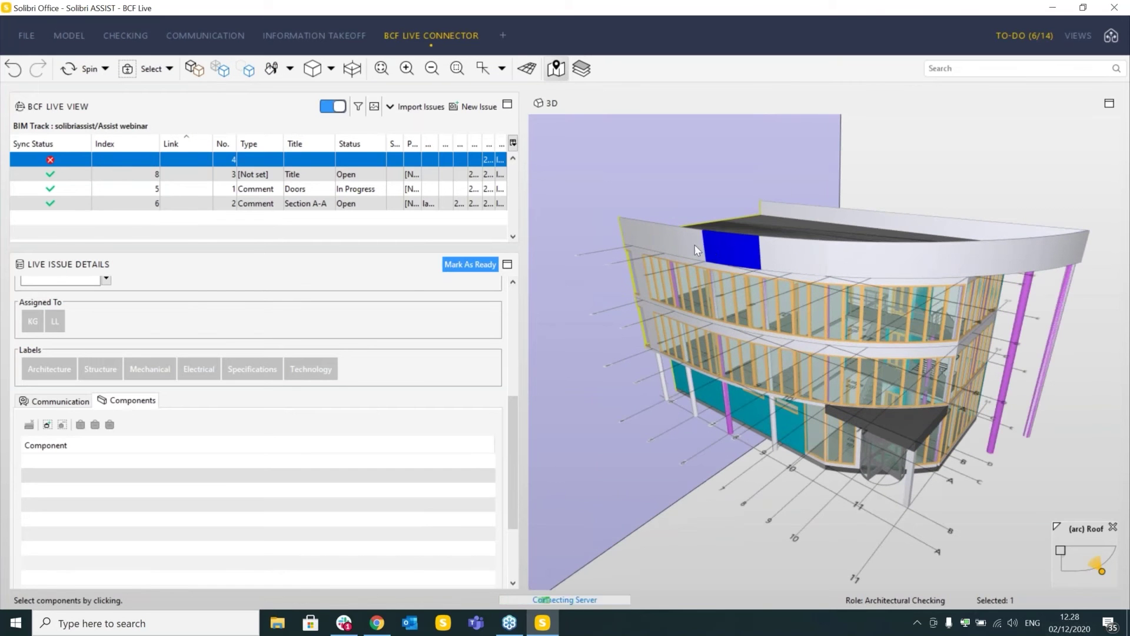
ctrl+click(668, 250)
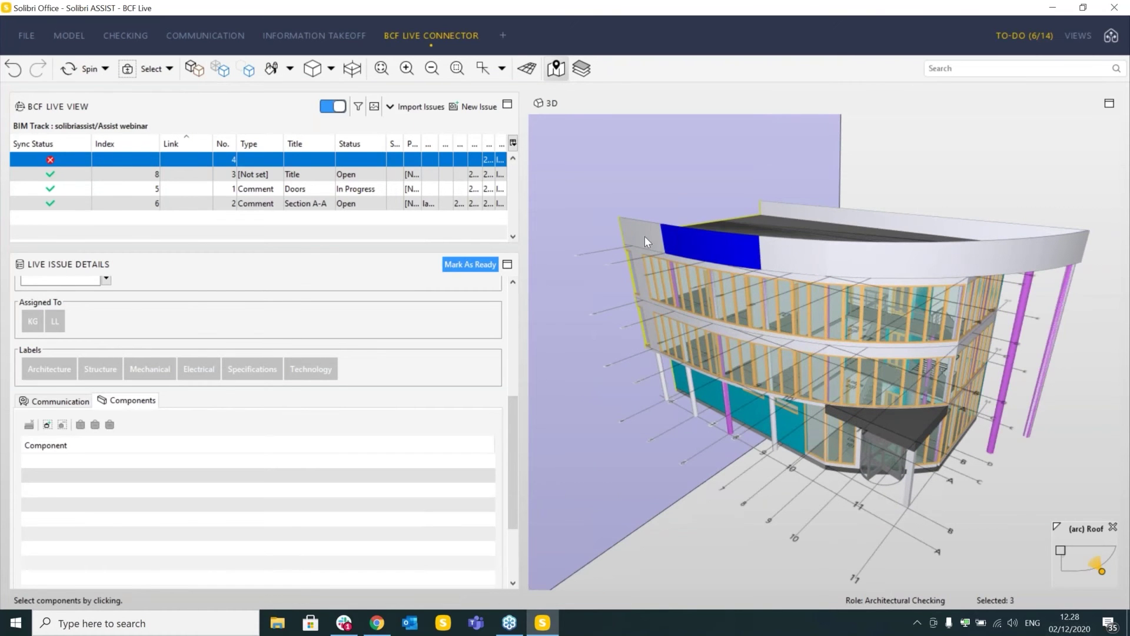
click(47, 425)
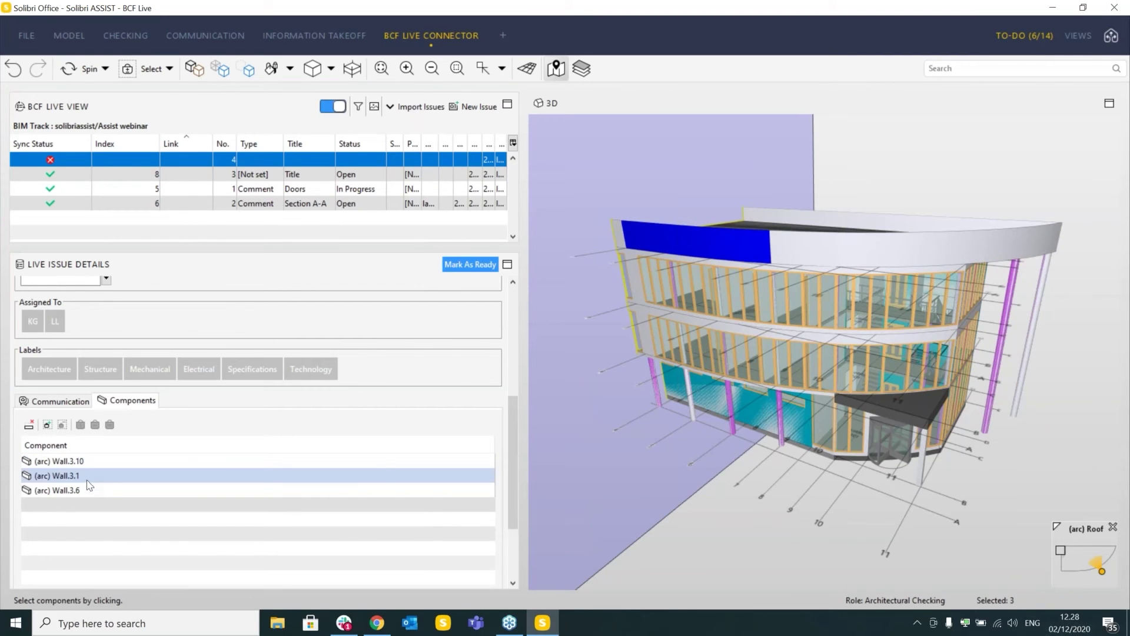
Title the new issue Title2 and mark it as ready, giving the issue list more height.
drag(511, 402, 472, 266)
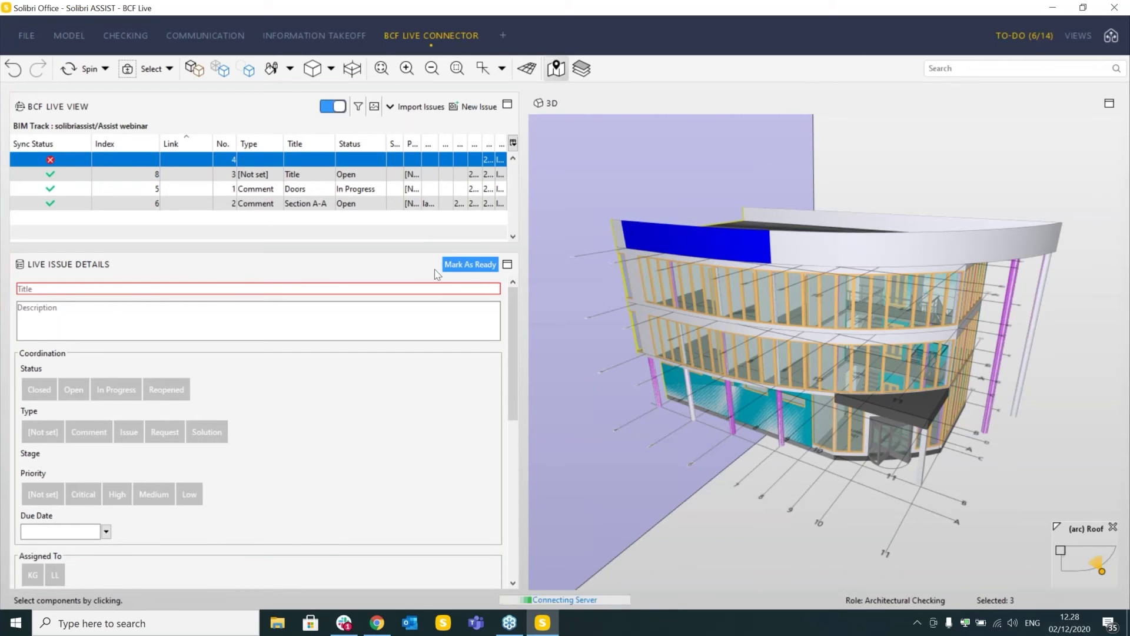
click(267, 290)
text(Ti)
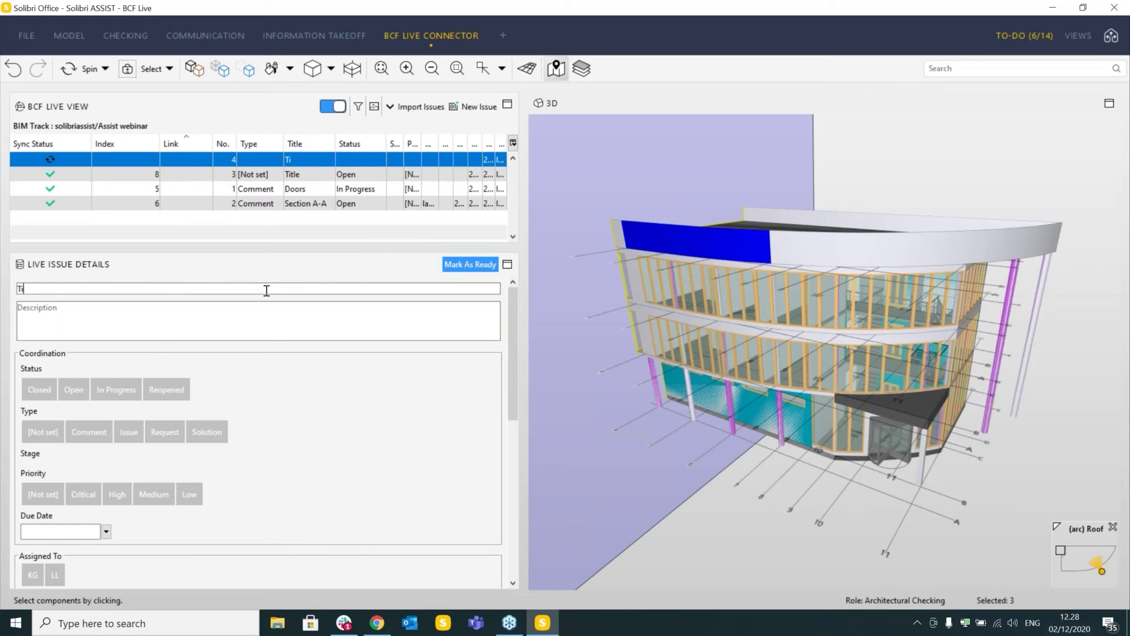
text(tle2)
click(489, 264)
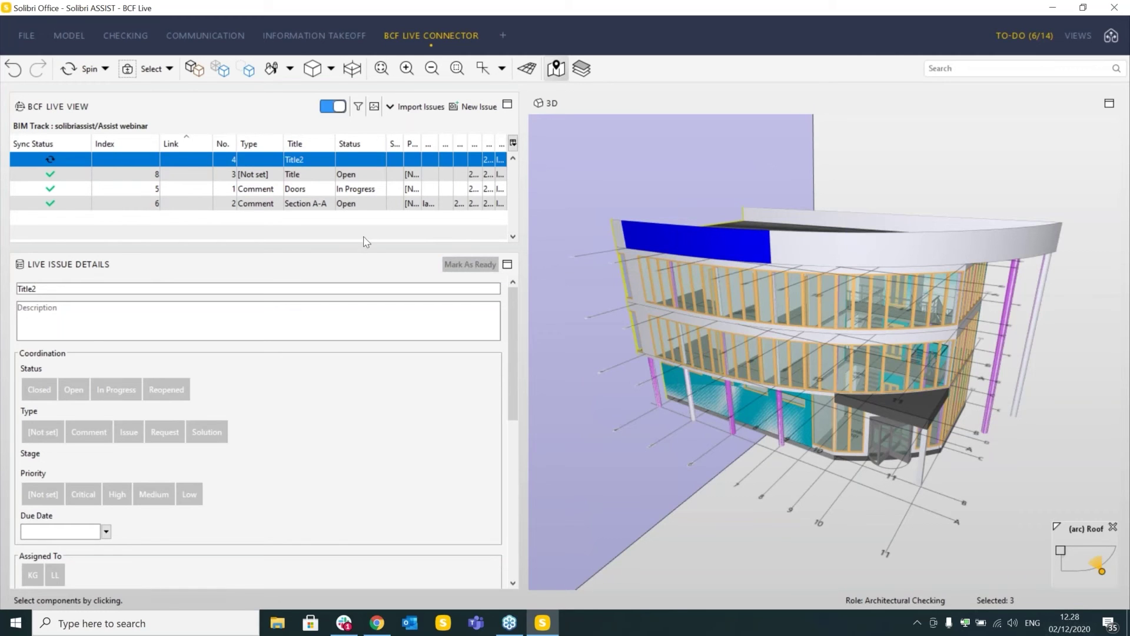
drag(361, 247, 551, 598)
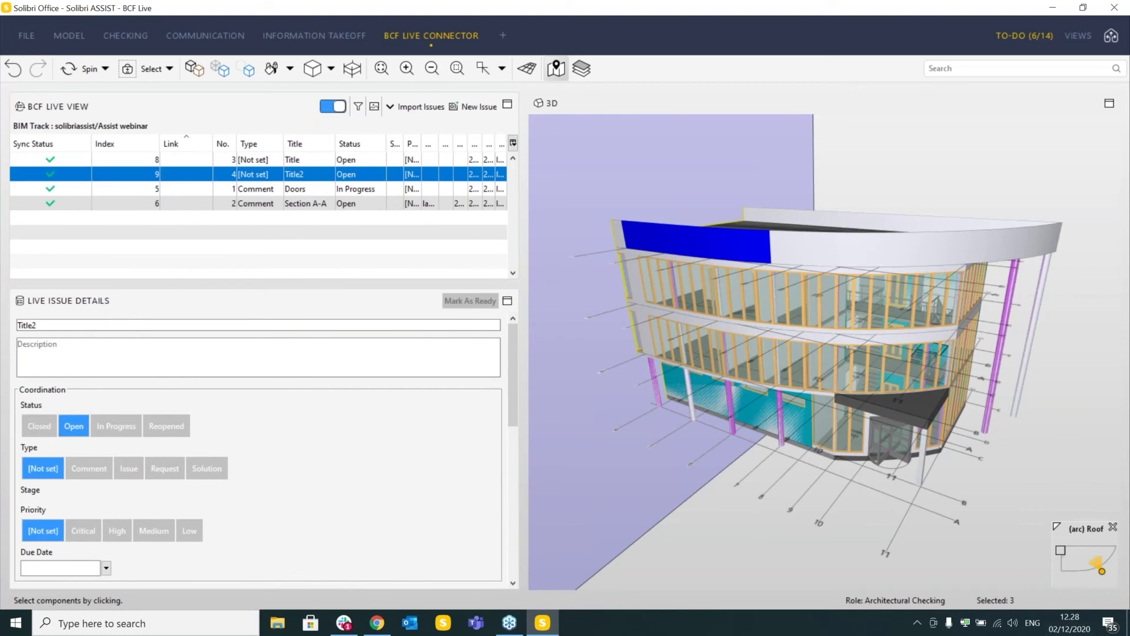
Check which sources are available for importing issues into BCF Live, without importing any.
click(426, 109)
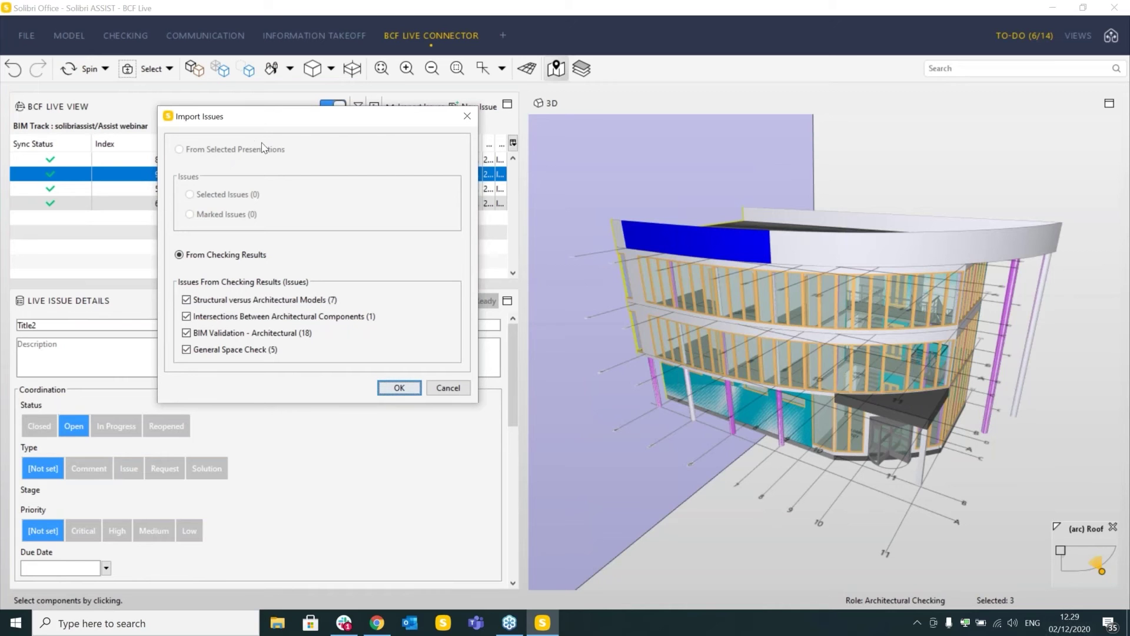
click(432, 391)
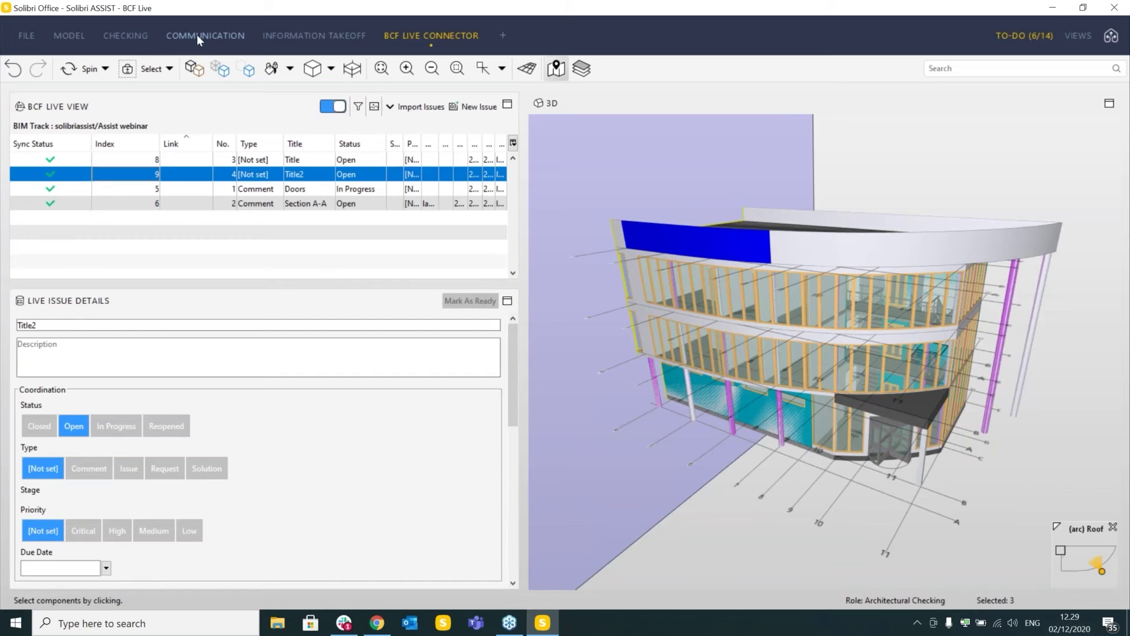
In the Communication view, widen the presentation list and select all four issues of the WIP - Work in Progress presentation.
click(196, 36)
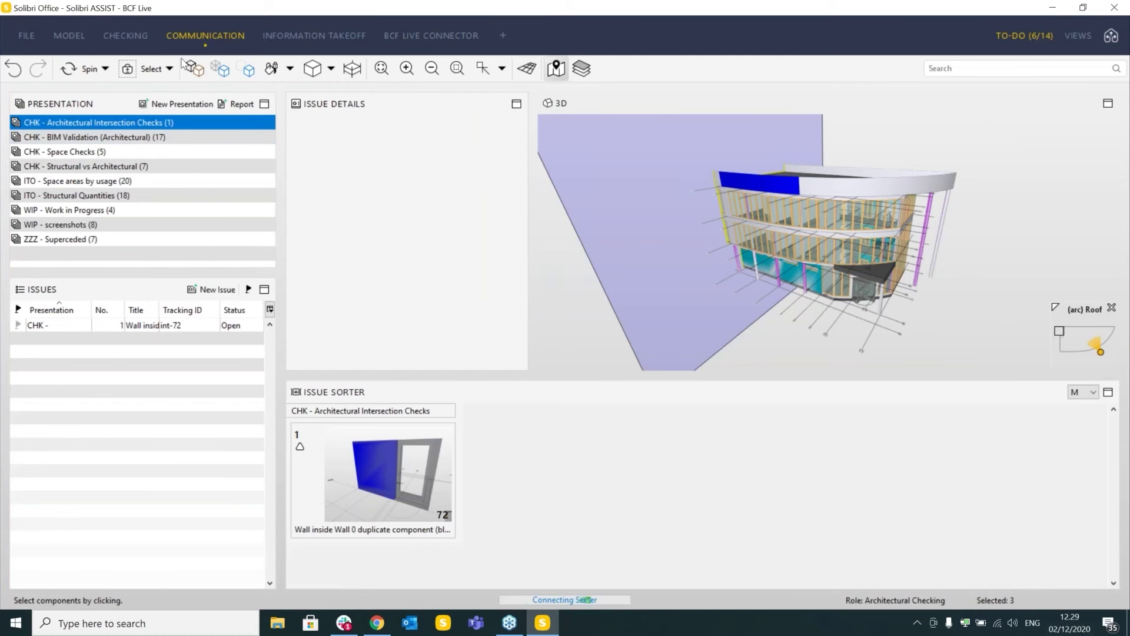
click(158, 167)
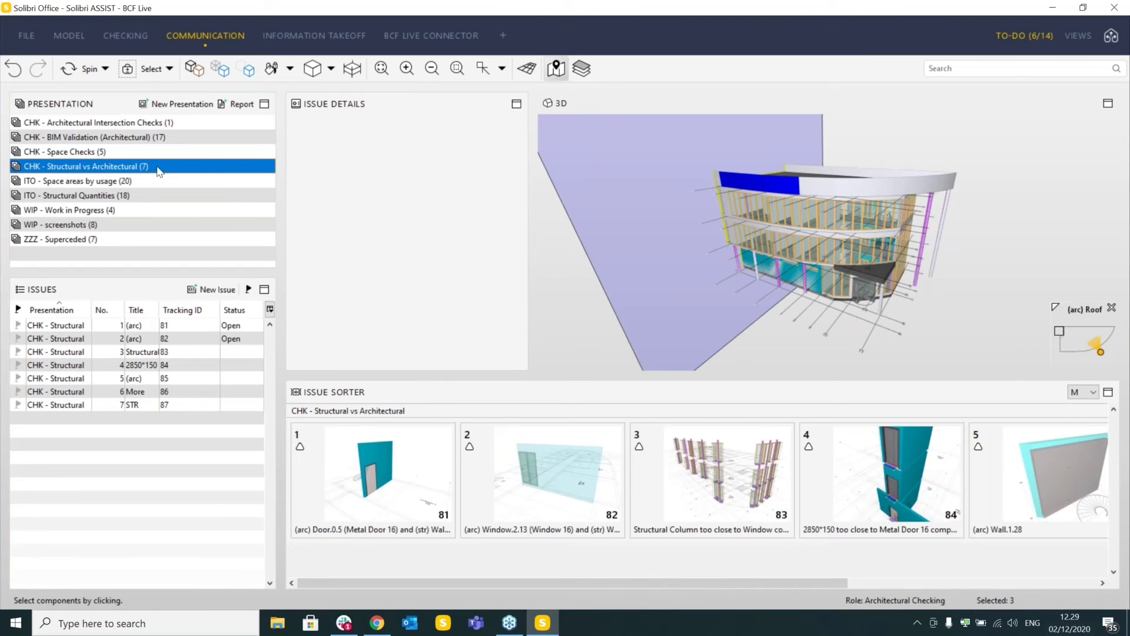
drag(281, 188, 361, 187)
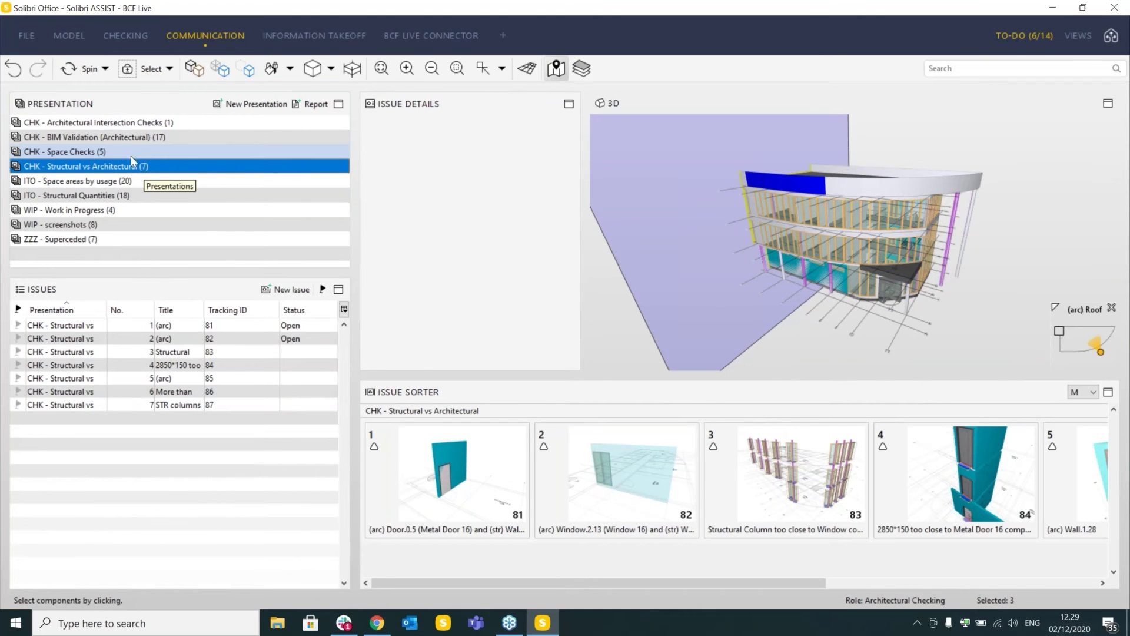
click(131, 206)
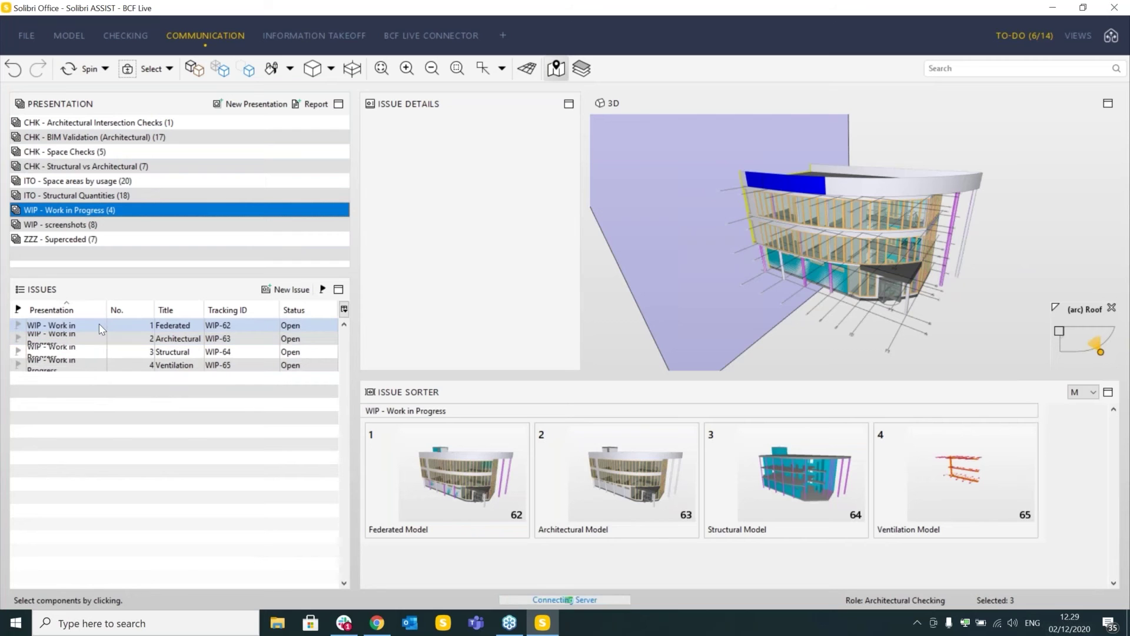
click(99, 325)
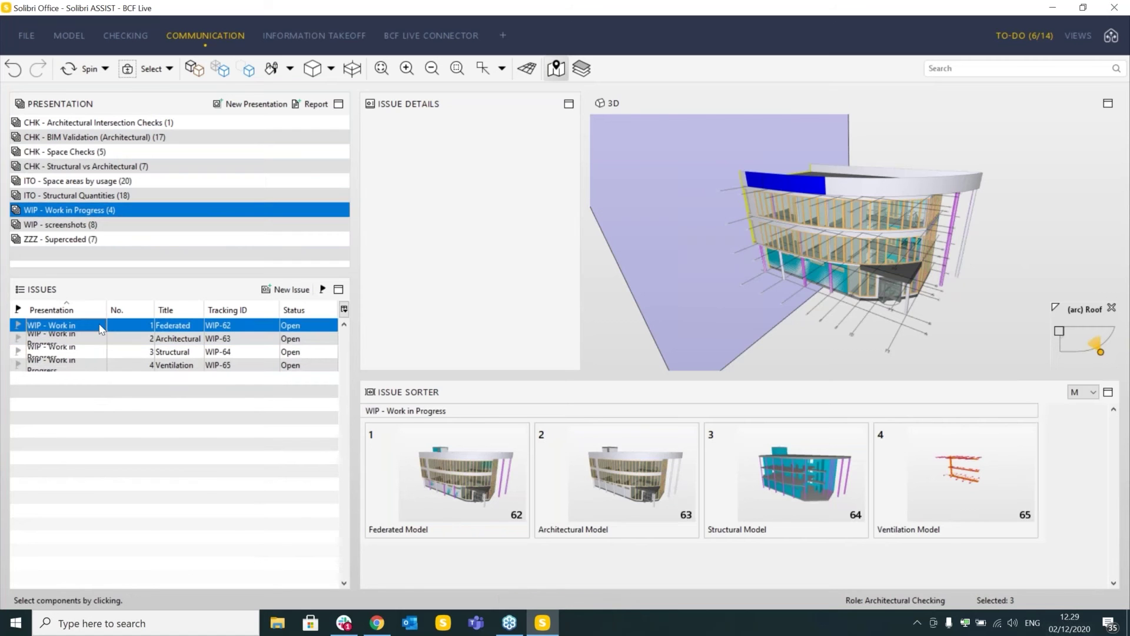
shift+click(98, 366)
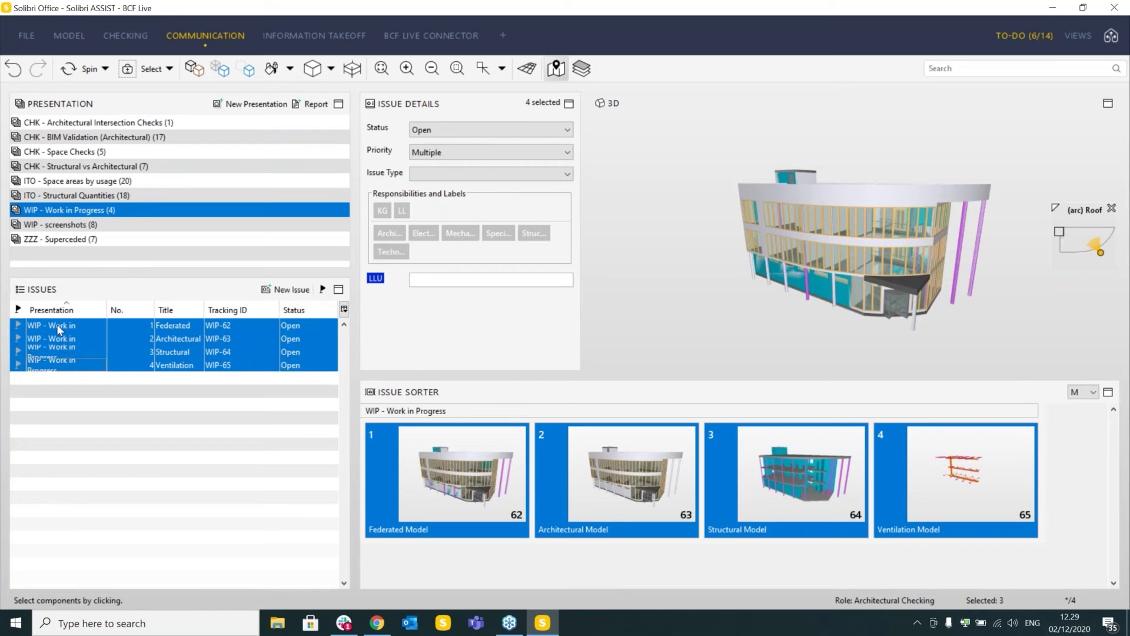
Start importing the four selected presentation issues into the BCF Live issue list.
click(422, 34)
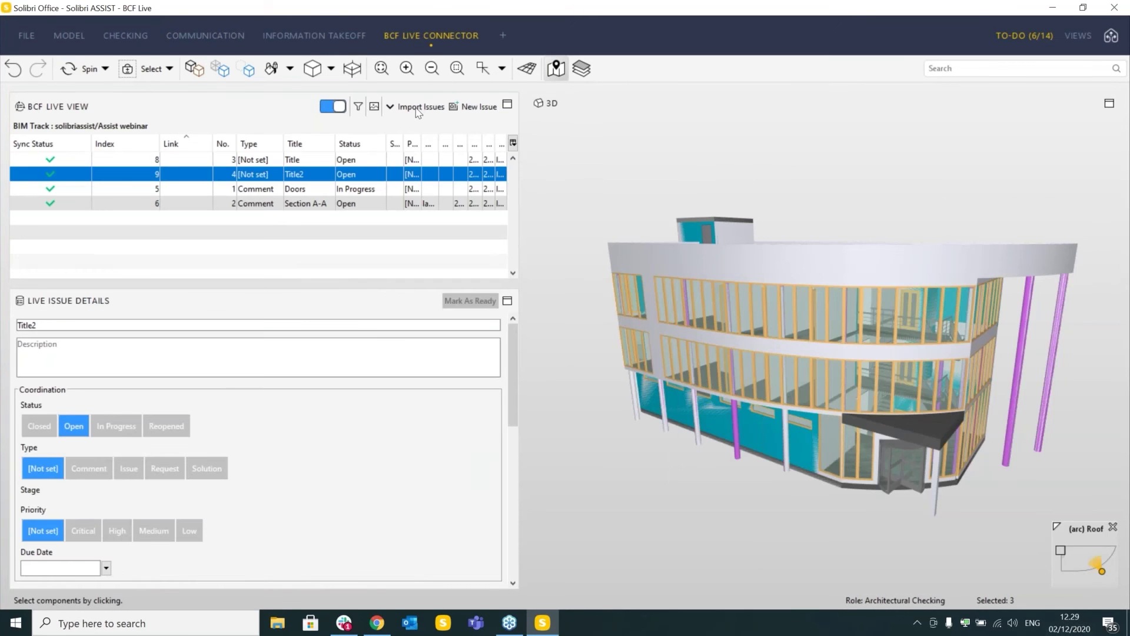
click(420, 106)
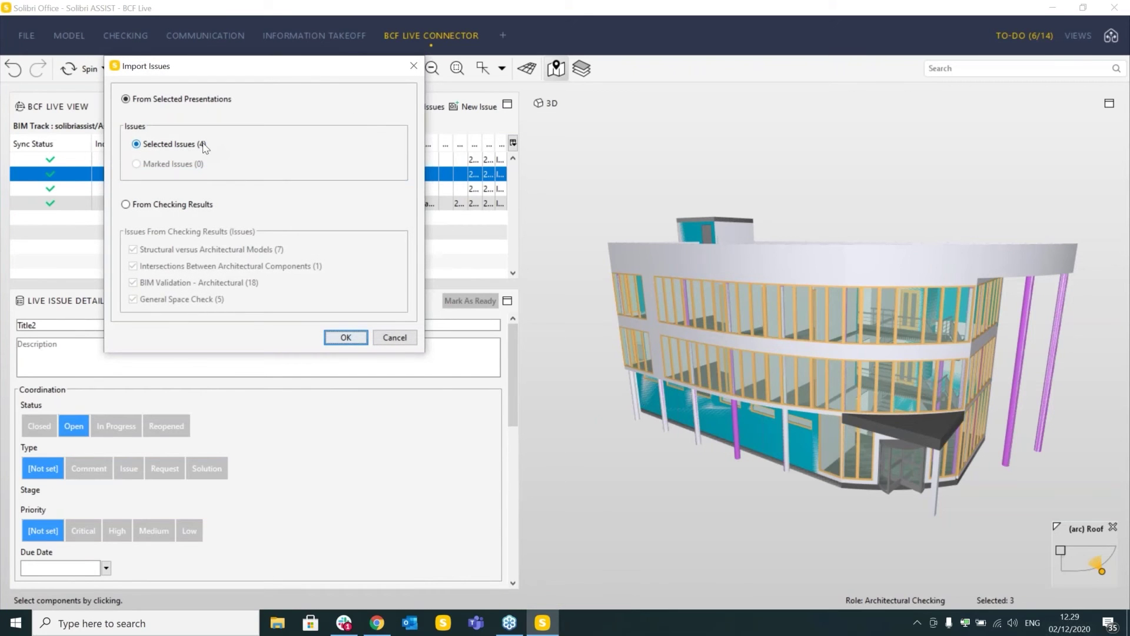
click(348, 337)
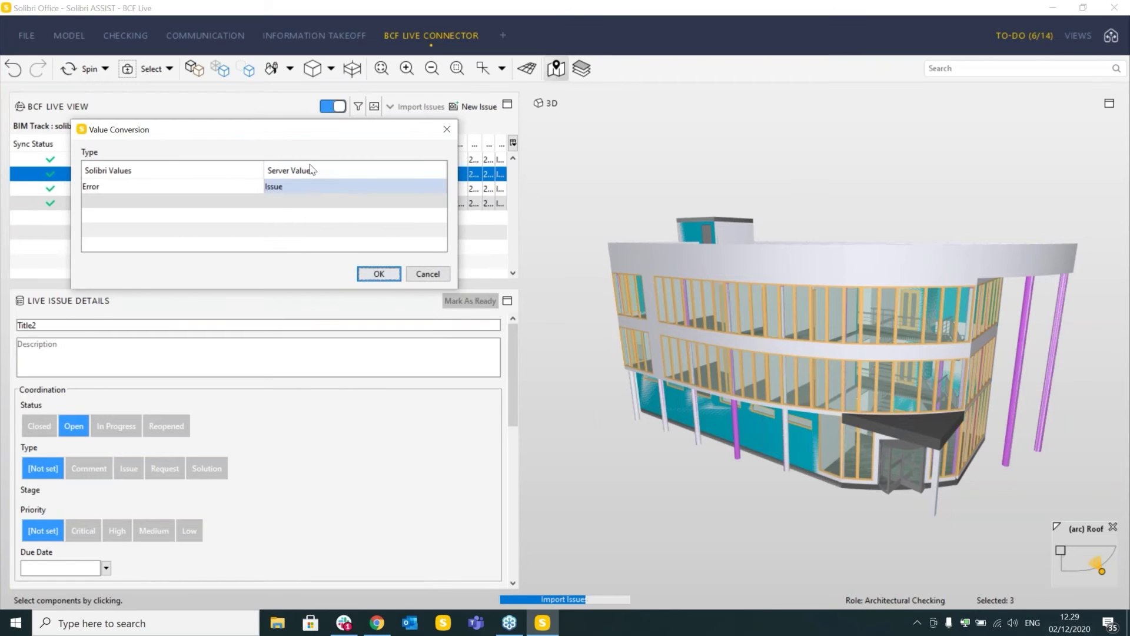
Map the Solibri type Error to the server value Issue and confirm the conversion for the imported issues.
drag(323, 133, 347, 192)
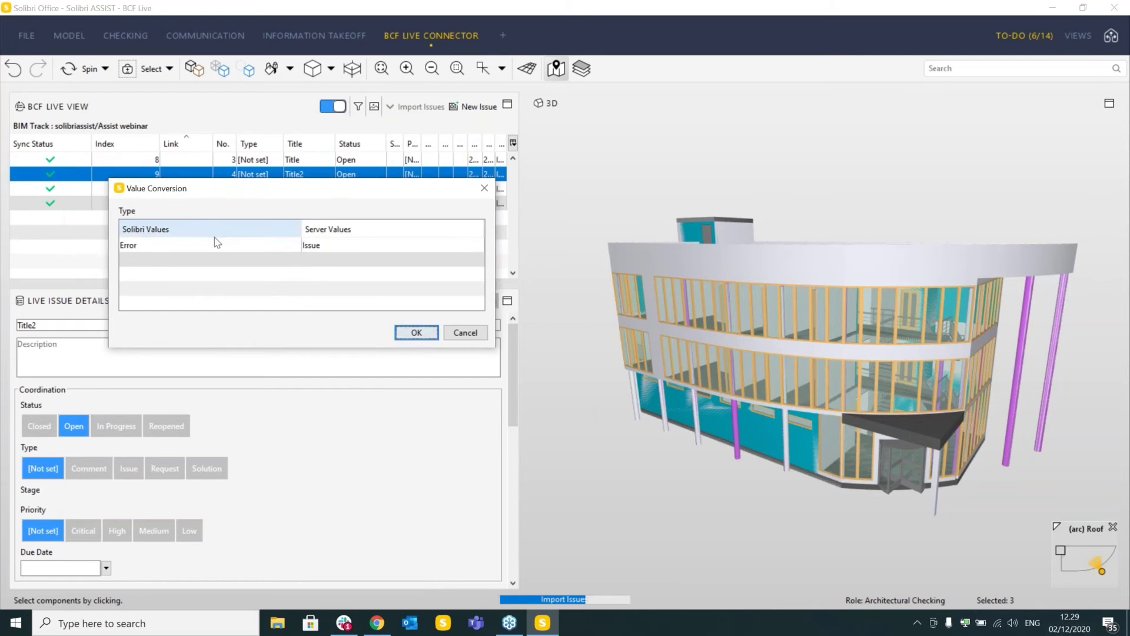
click(207, 246)
drag(222, 189, 239, 220)
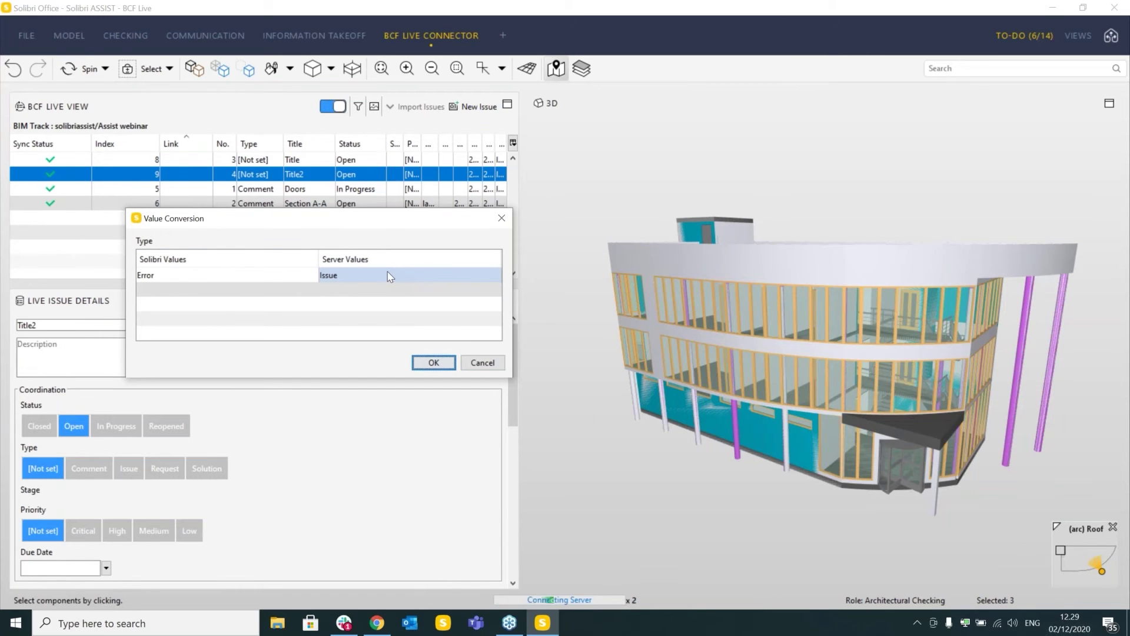
click(388, 277)
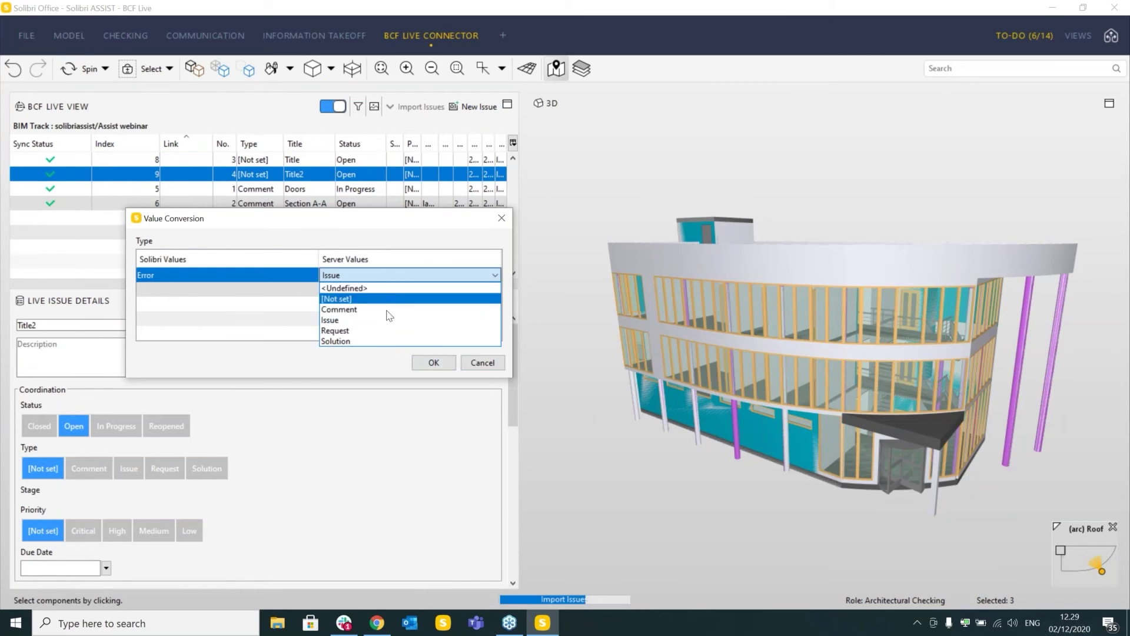
click(385, 321)
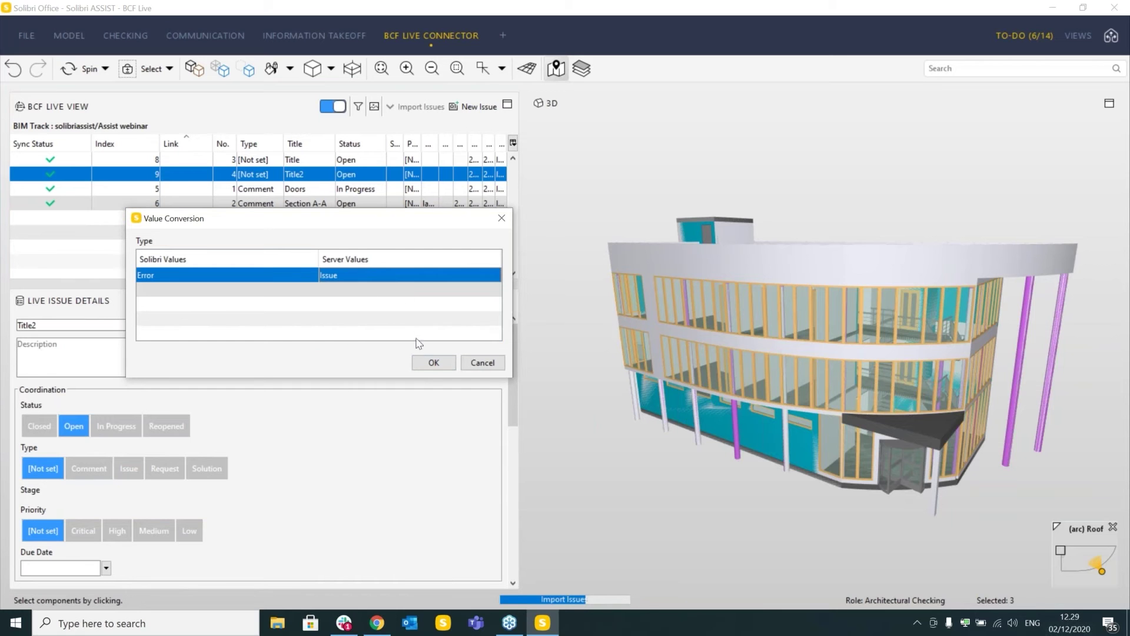
click(433, 362)
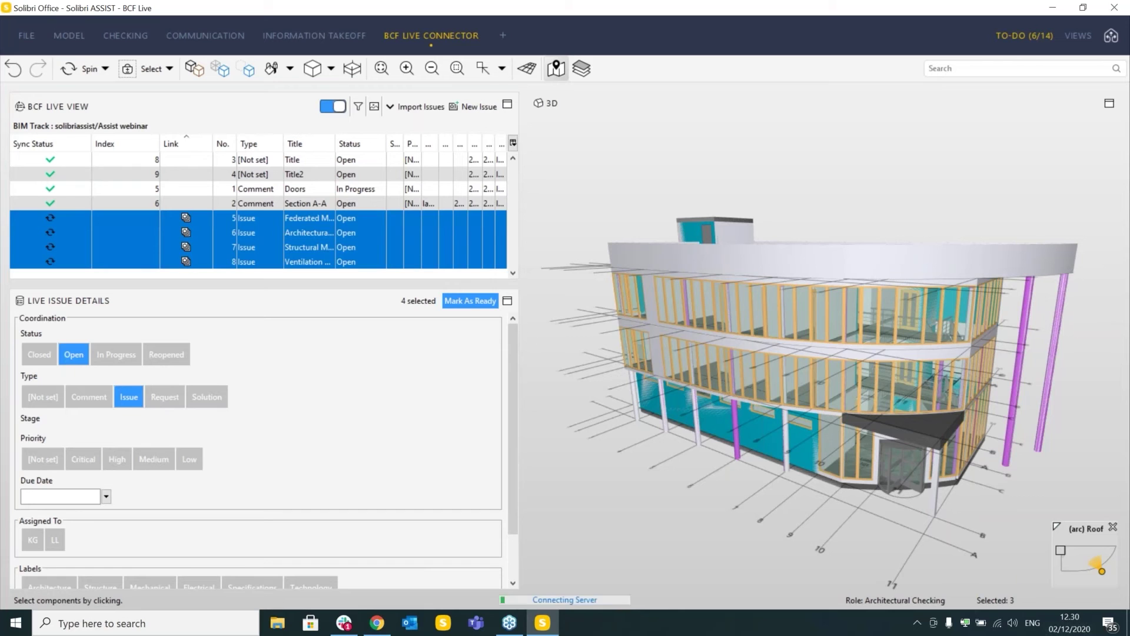
Mark the four imported issues as ready, enlarge the issue list, and compare with their originals in the Communication view.
click(472, 304)
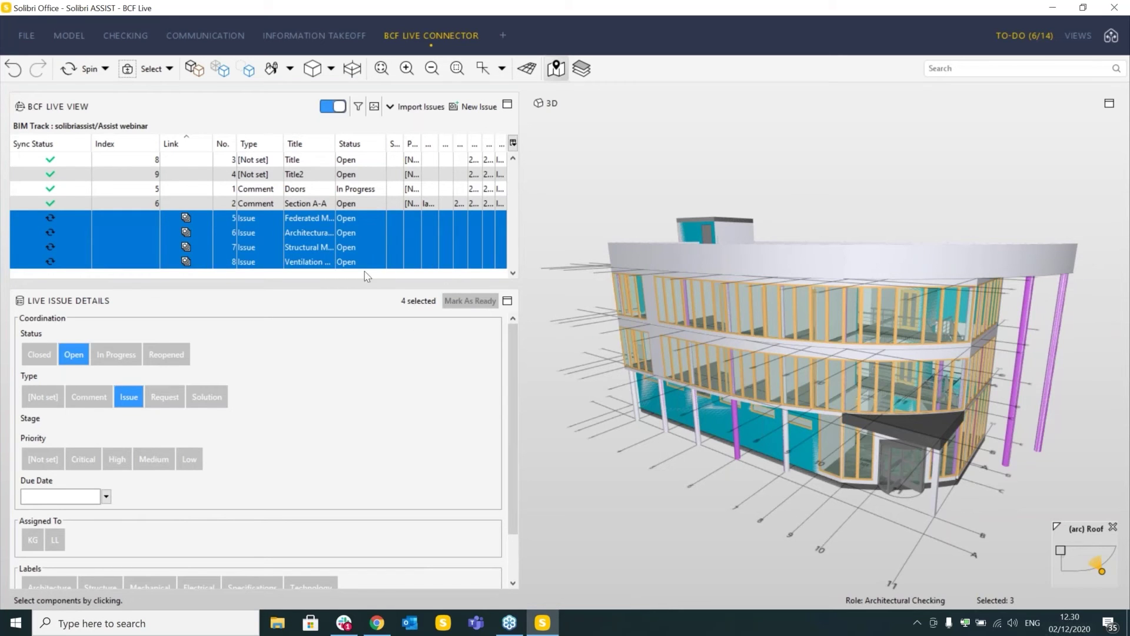
drag(369, 288, 365, 313)
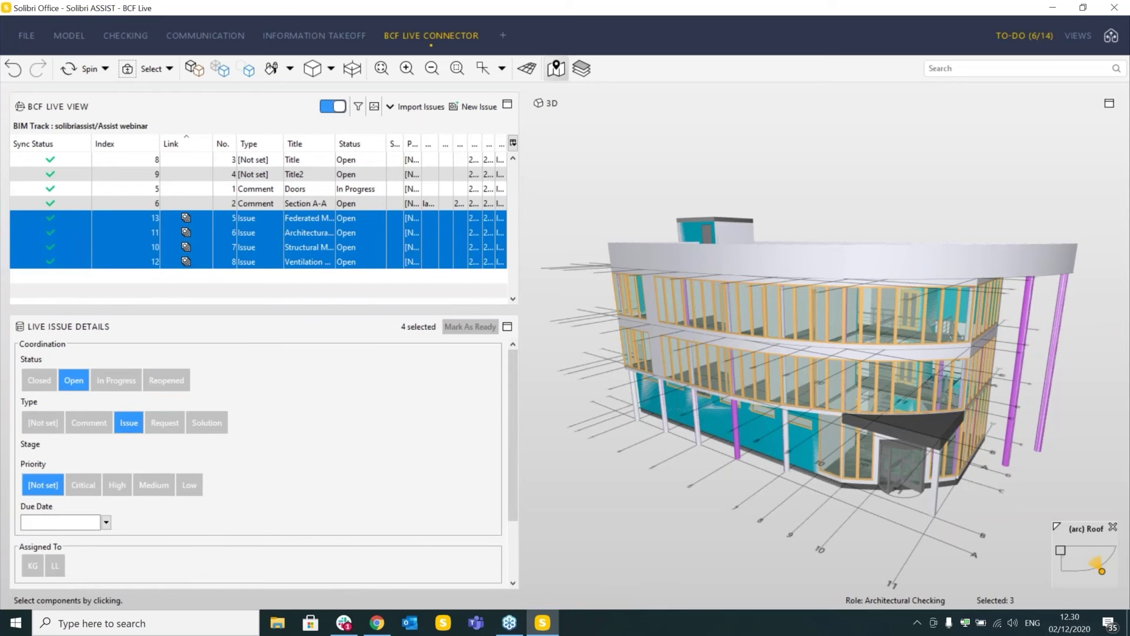
click(216, 33)
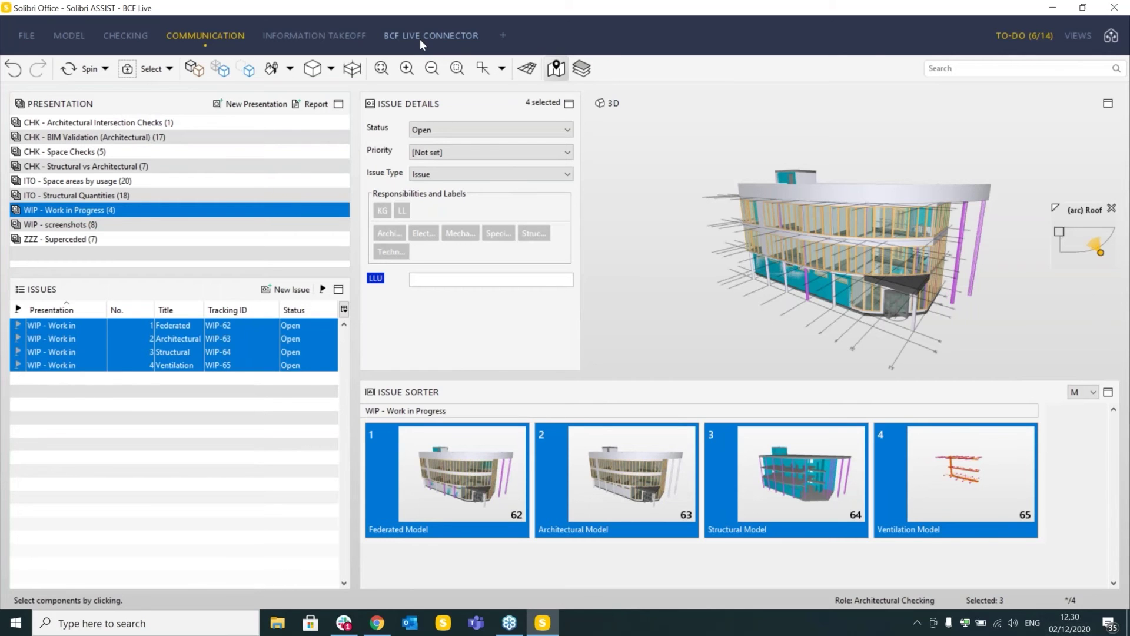
click(419, 36)
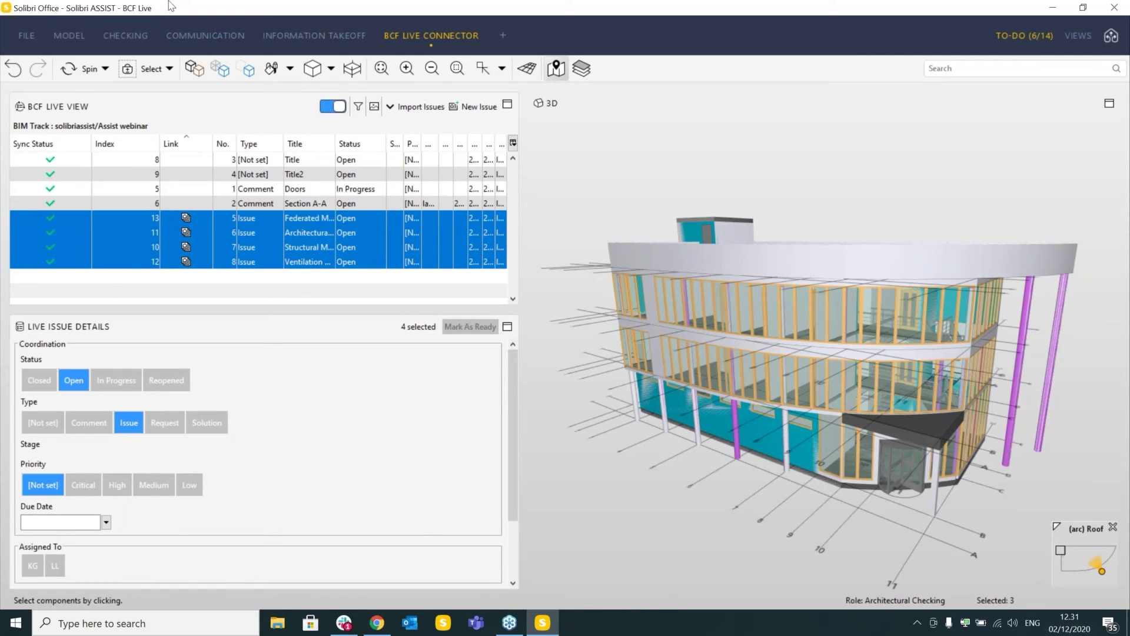
In the Checking view, display the results of the Wall - Wall Intersections rule within Intersections Between Architectural Components.
click(123, 39)
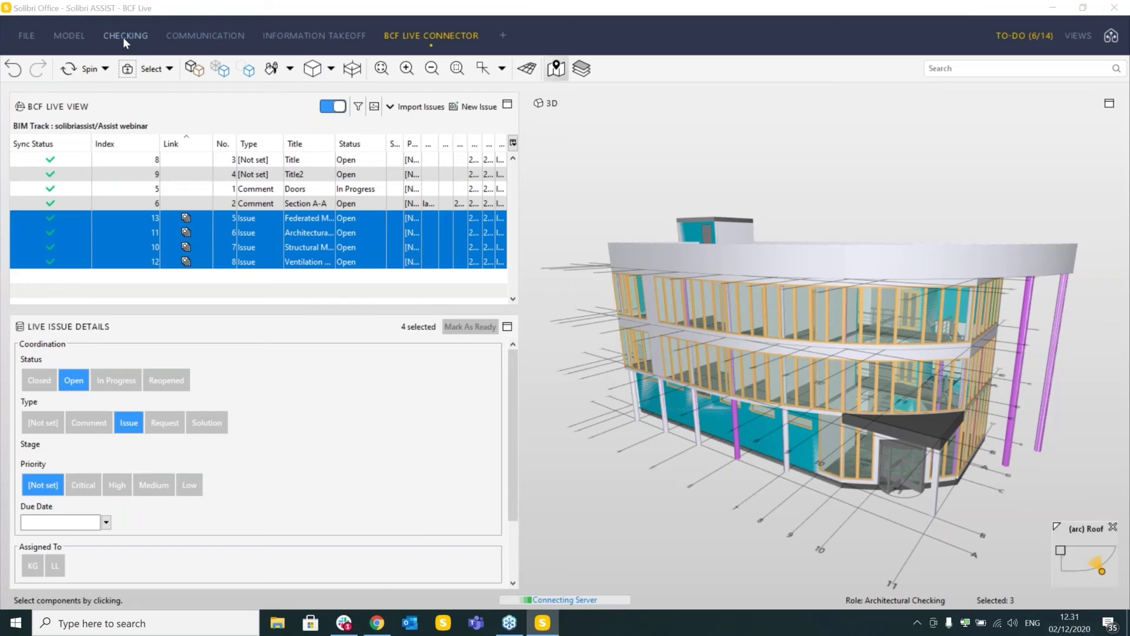
drag(372, 158, 357, 215)
drag(270, 258, 262, 310)
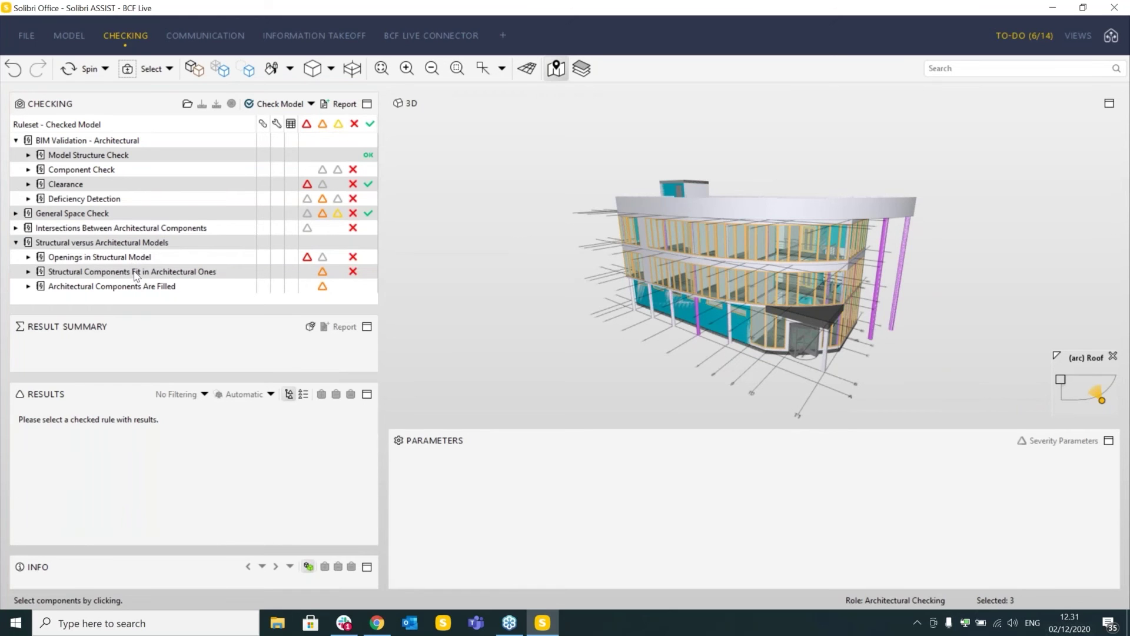
click(65, 228)
double_click(117, 228)
click(151, 255)
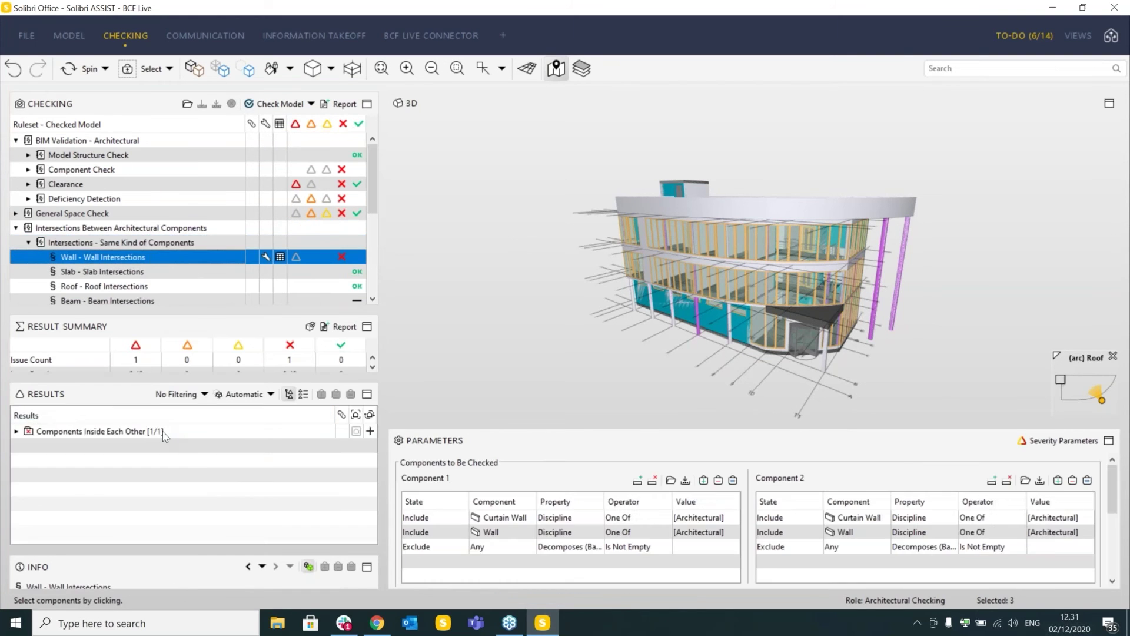
Expand the Components Inside Each Other results, inspect Wall.3.14 and Wall.3.7, and select their intersection result.
click(163, 431)
double_click(115, 433)
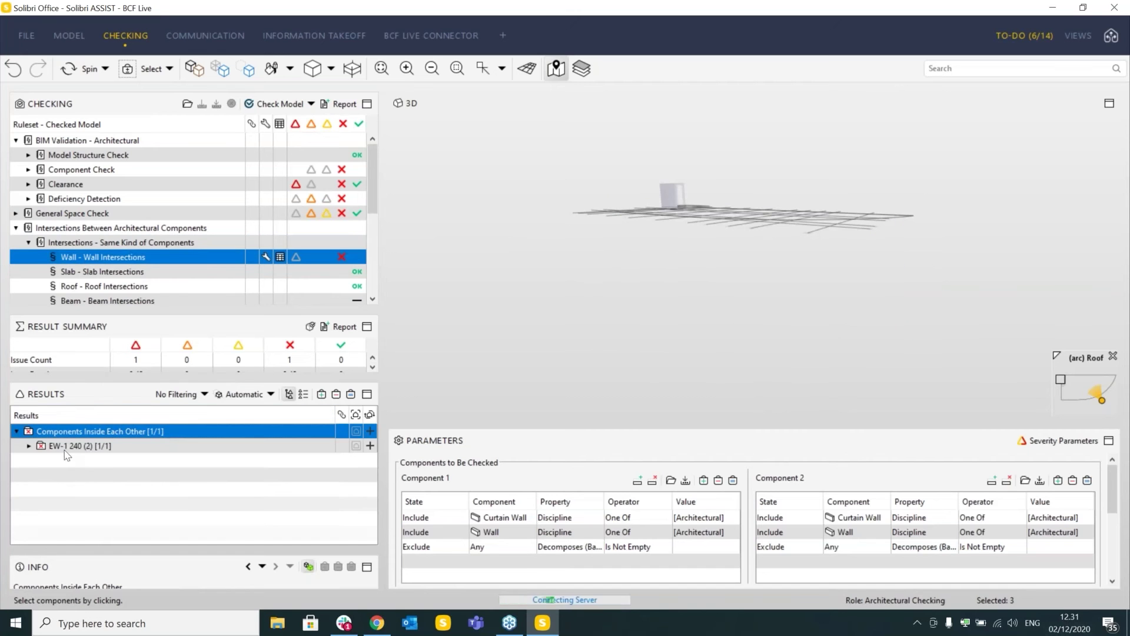
click(85, 448)
double_click(86, 450)
click(89, 461)
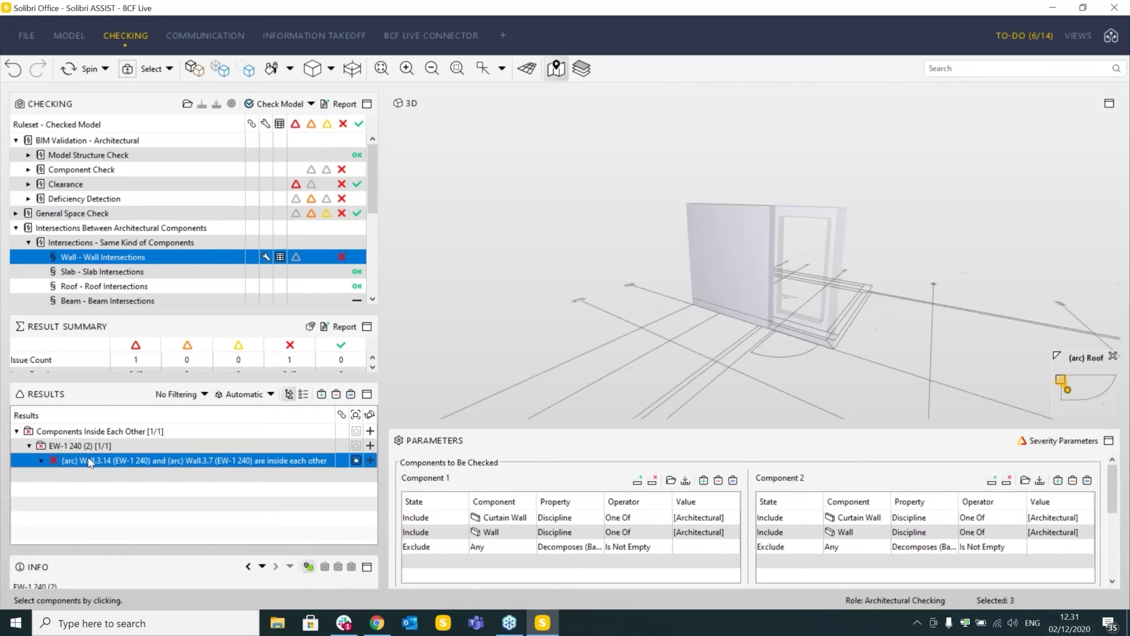
double_click(89, 461)
click(115, 475)
click(124, 489)
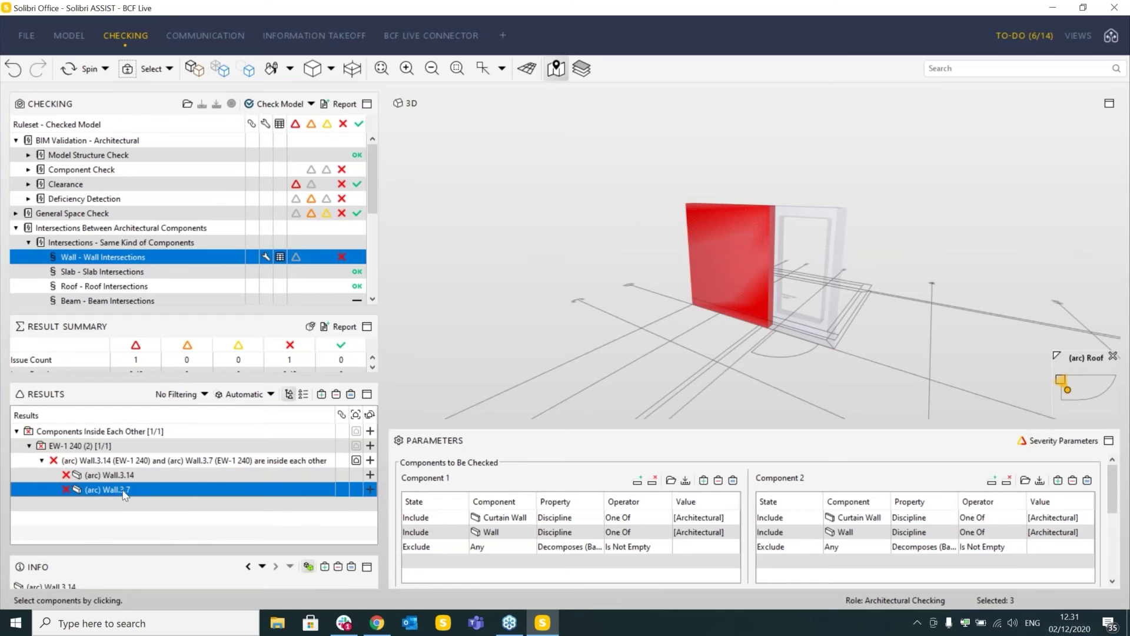
click(124, 461)
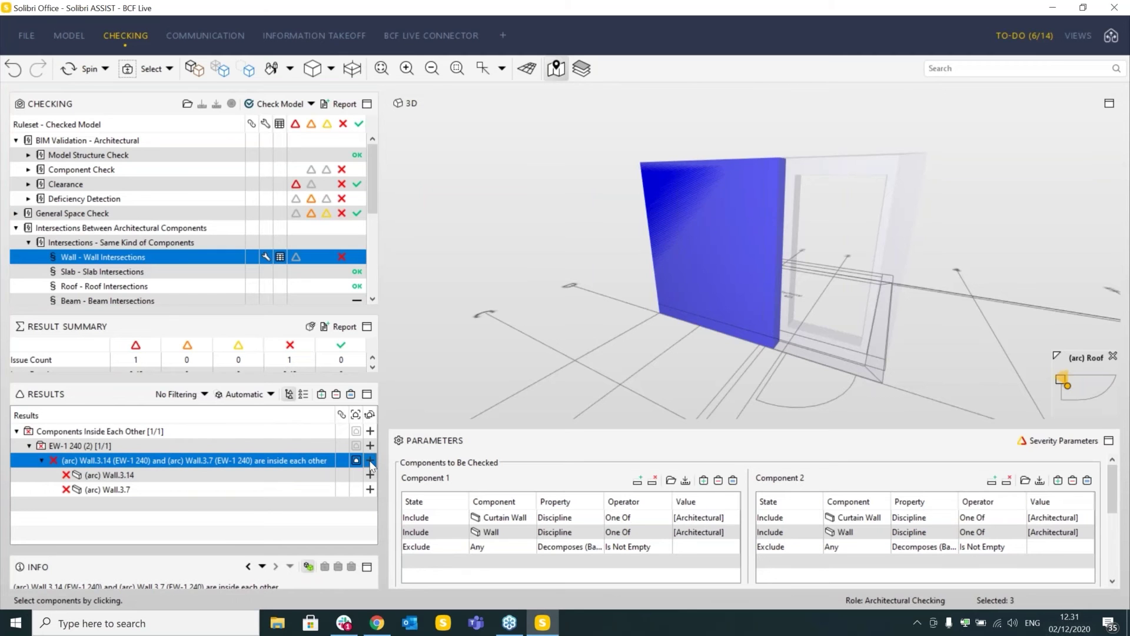
Create a live issue from the selected wall intersection, accepting Error as Issue and the proposed assignee for ARC.
click(370, 461)
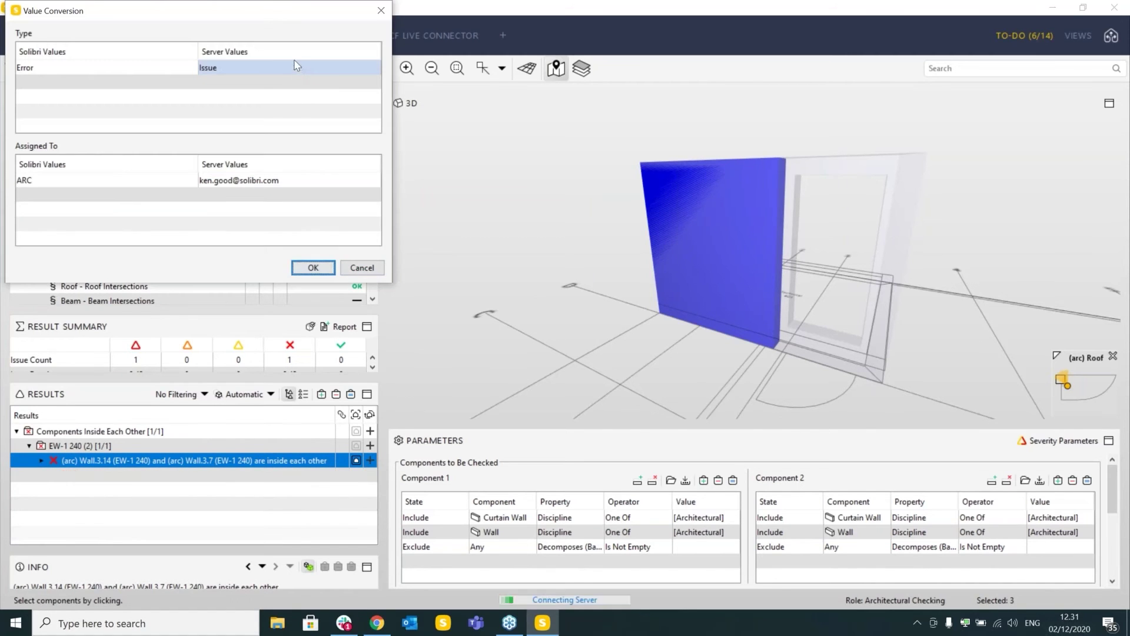
drag(269, 13, 350, 104)
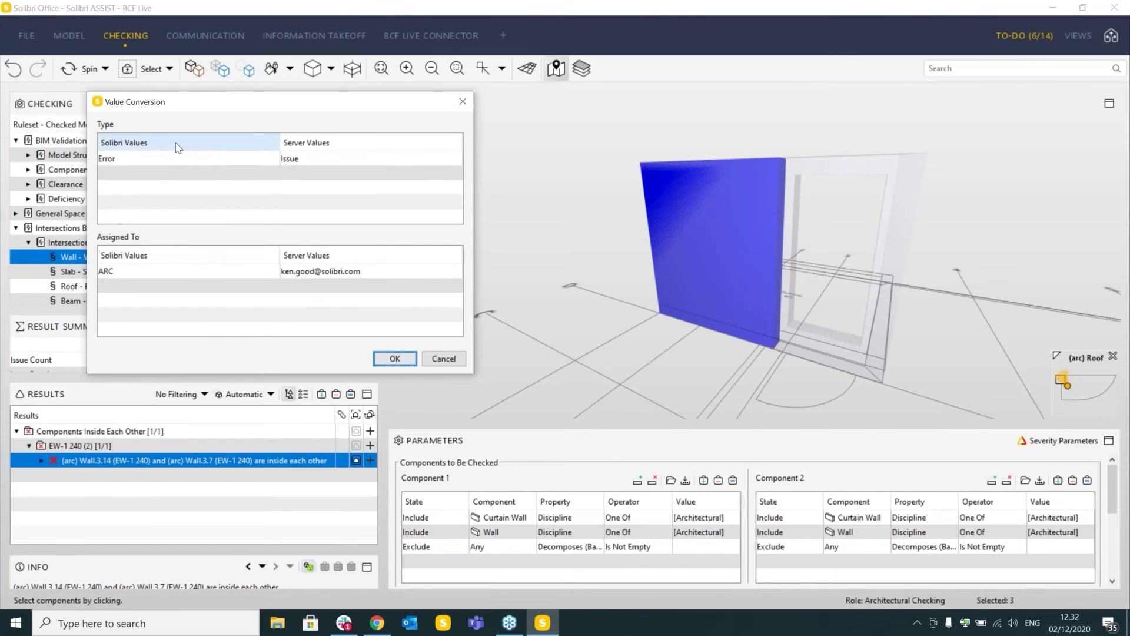
click(395, 359)
Review the details and linked components of the wall duplicate issue, mark it as ready and close its details.
drag(752, 282, 749, 326)
scroll(748, 329, down, 2)
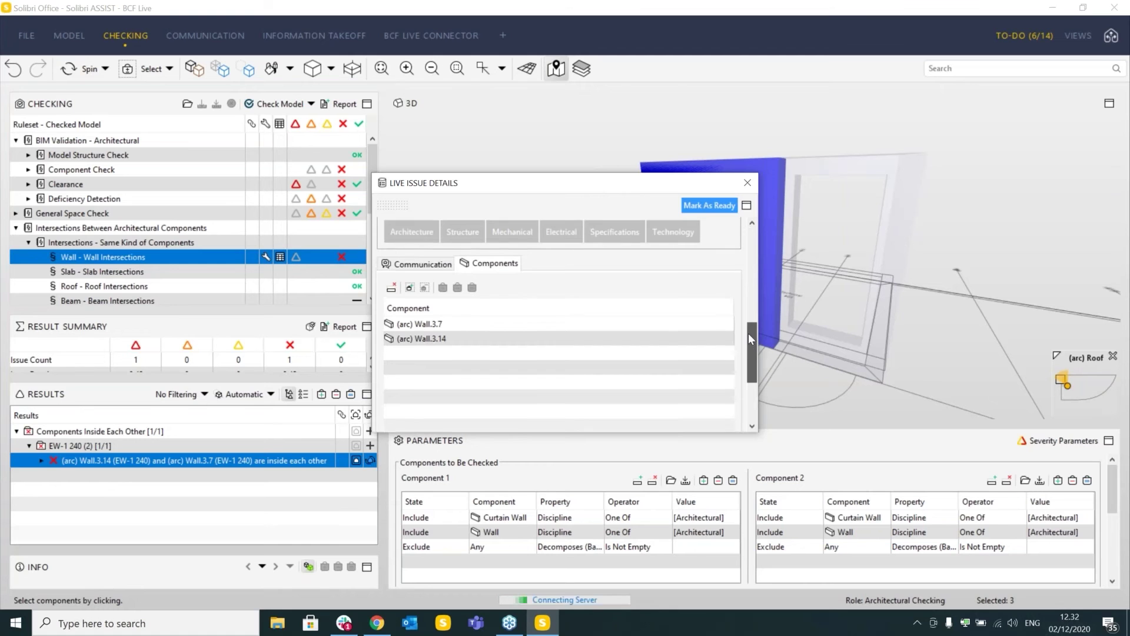
scroll(747, 324, up, 3)
scroll(748, 333, down, 3)
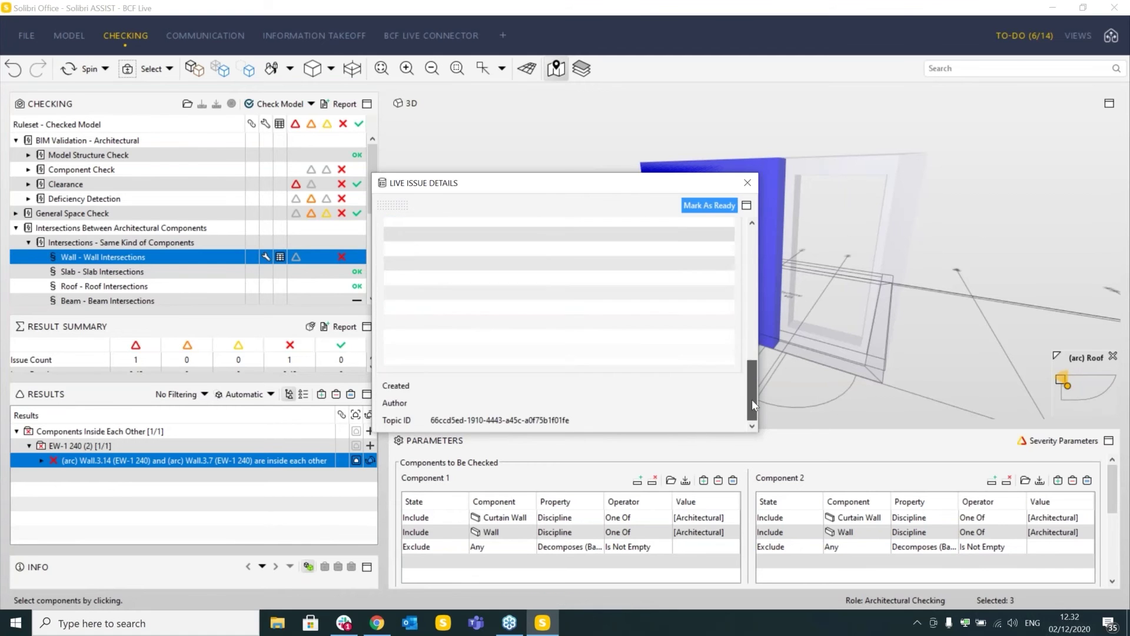
scroll(752, 399, up, 3)
scroll(736, 282, up, 4)
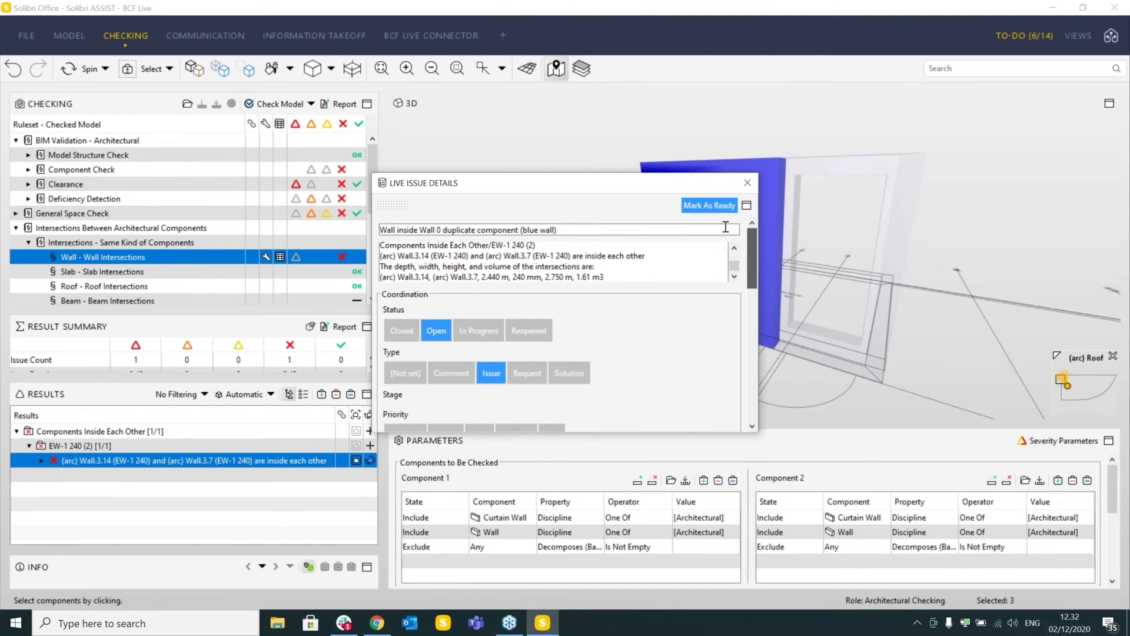
scroll(754, 242, down, 2)
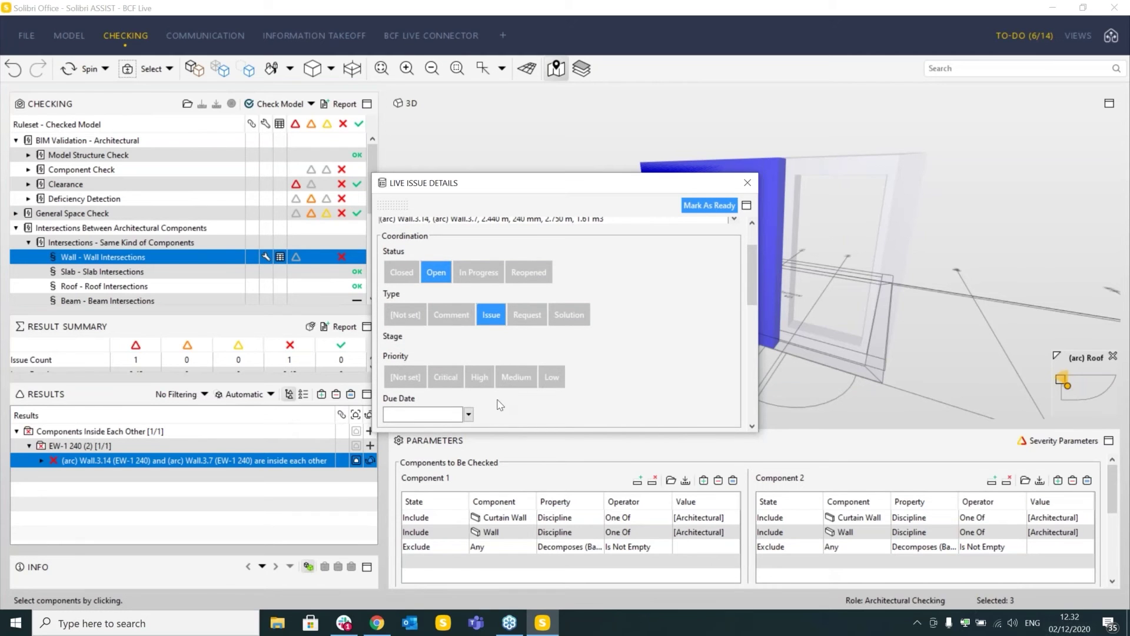
mouse_move(754, 274)
mouse_down()
mouse_move(754, 292)
mouse_move(751, 252)
mouse_move(754, 301)
mouse_move(754, 257)
mouse_up()
click(715, 209)
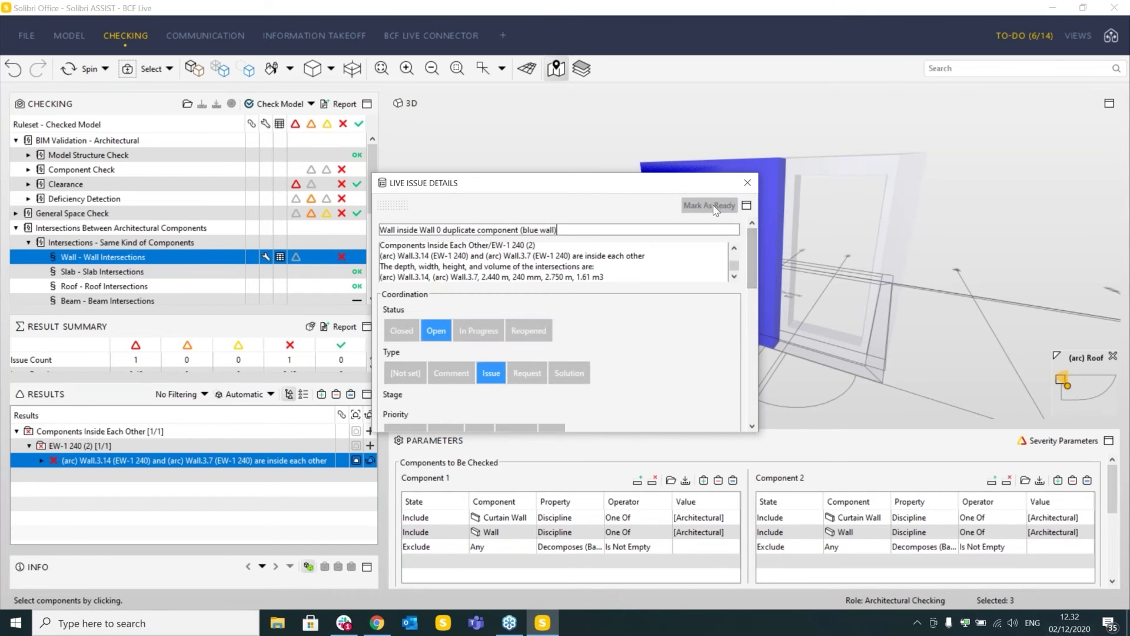
click(747, 183)
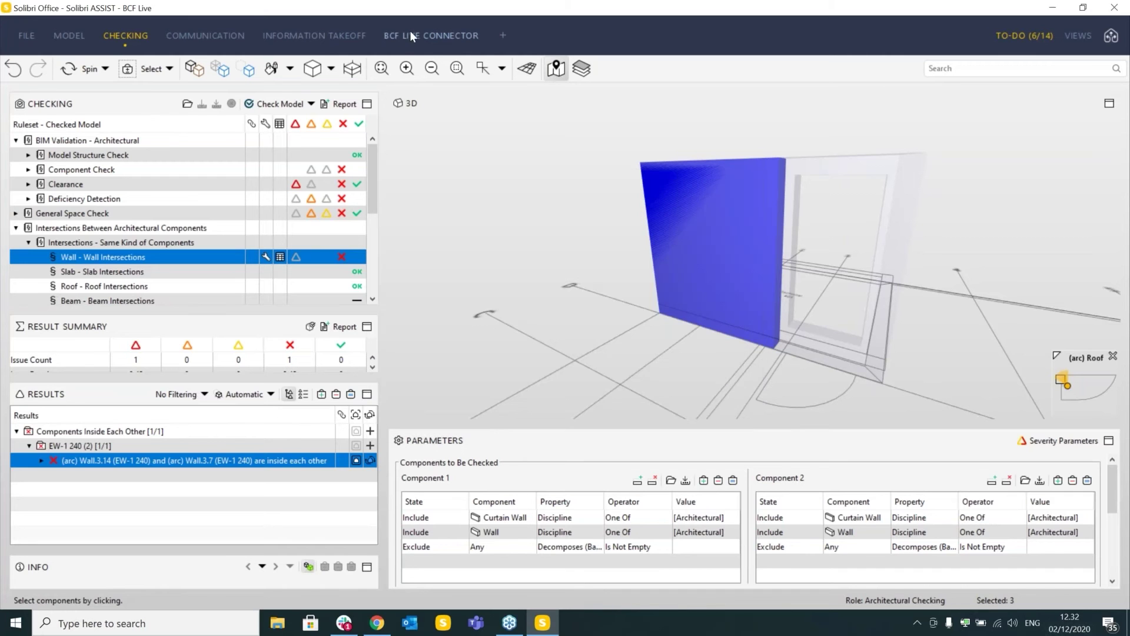
Return to the BCF Live Connector view, check the synchronized wall issue's link, and give the issue list more height.
click(409, 33)
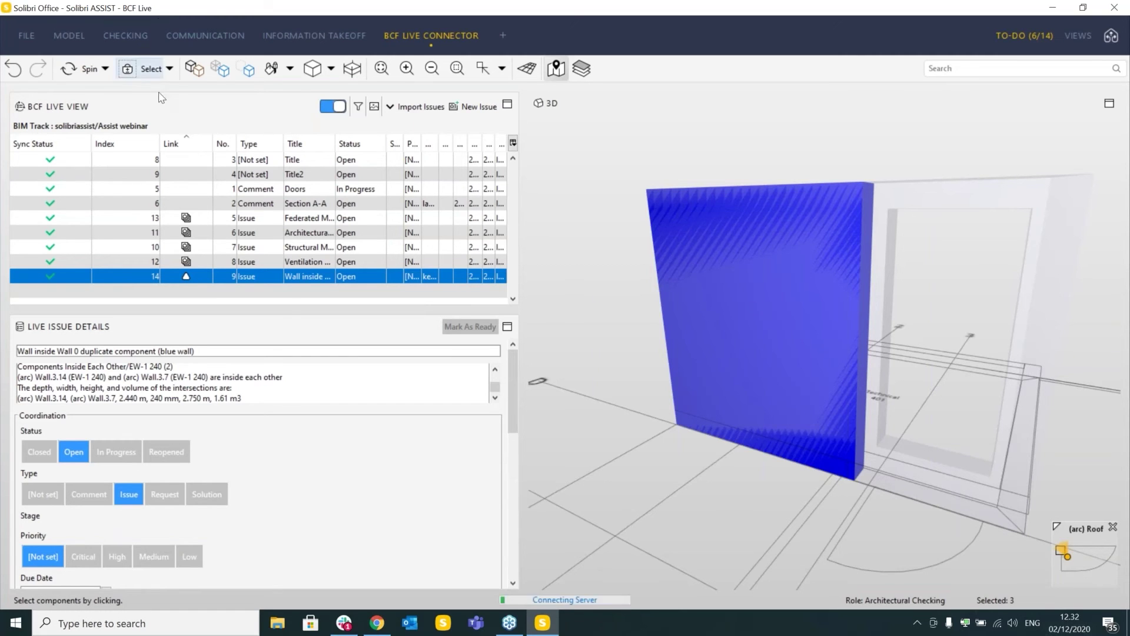
right_click(196, 274)
click(182, 290)
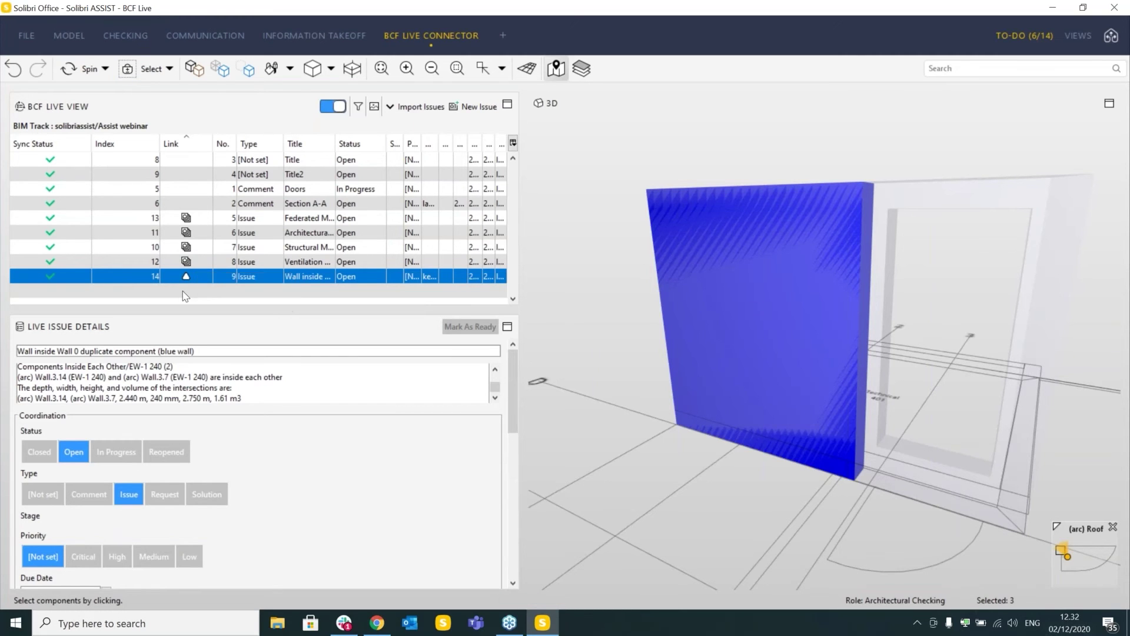
drag(286, 310, 284, 341)
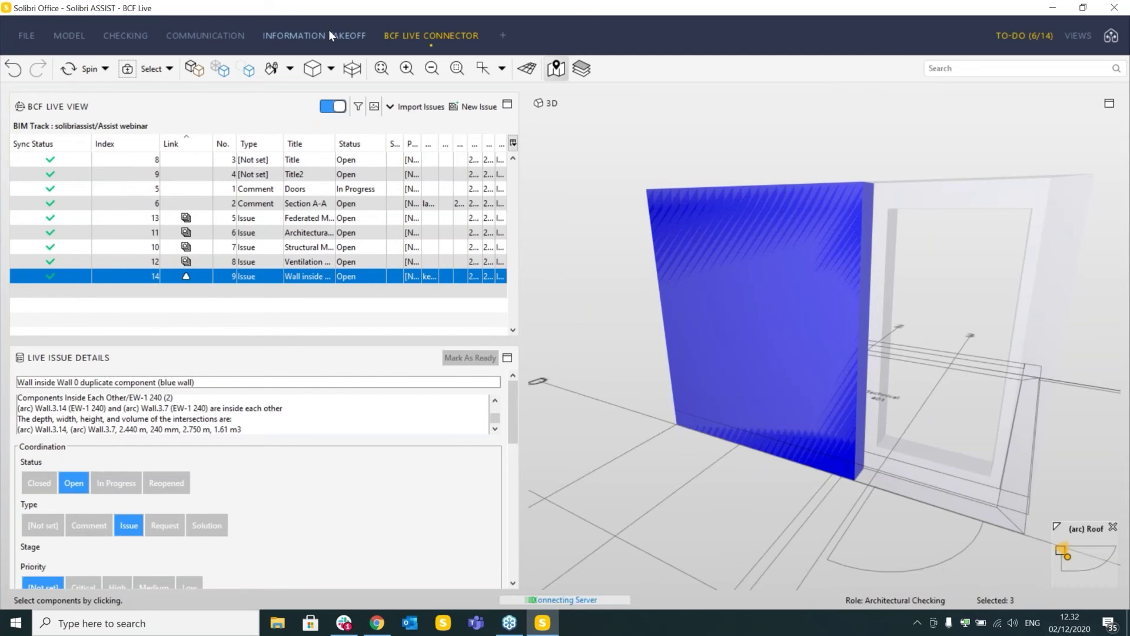
Take off all Spaces in the Information Takeoff view despite the incomplete tasks, giving the results table more height.
click(328, 30)
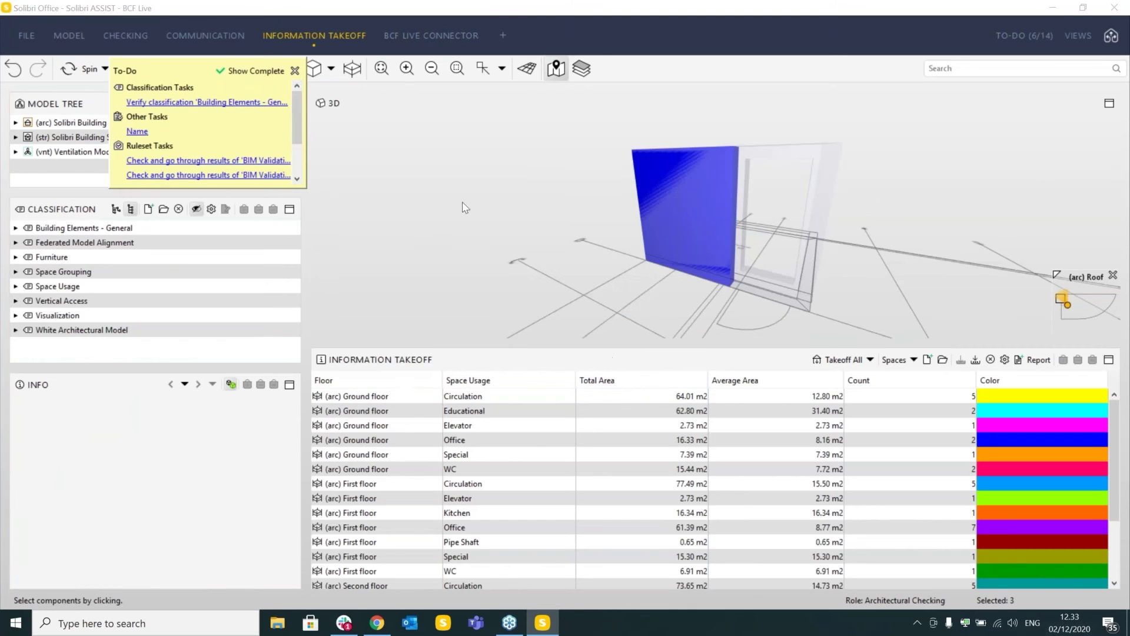
drag(671, 349, 669, 304)
click(844, 316)
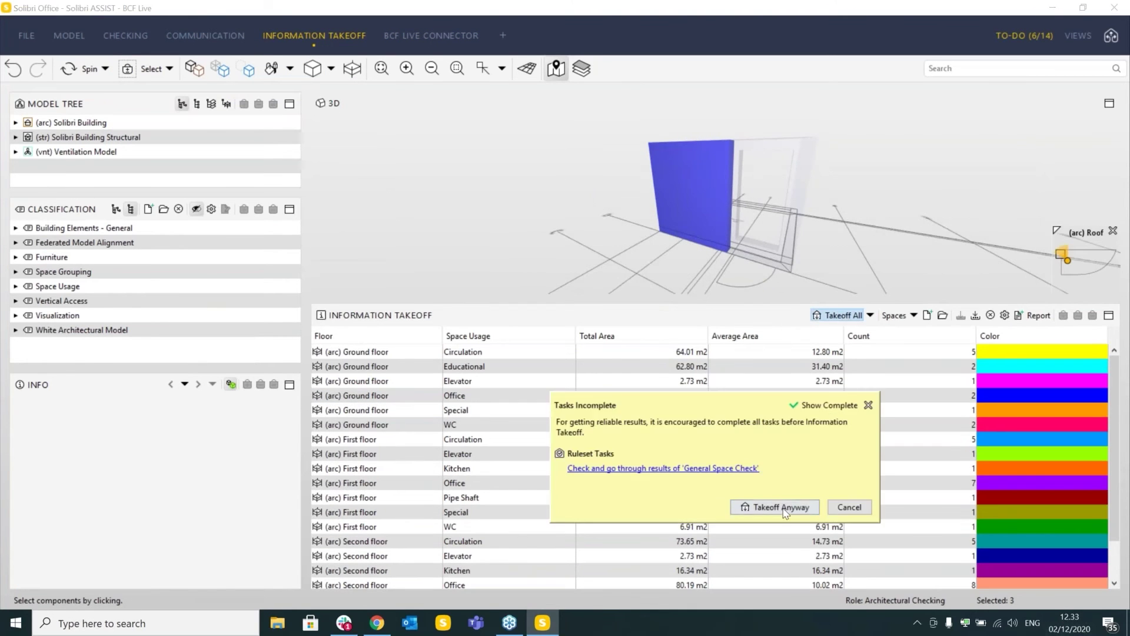
click(759, 510)
drag(751, 234, 428, 161)
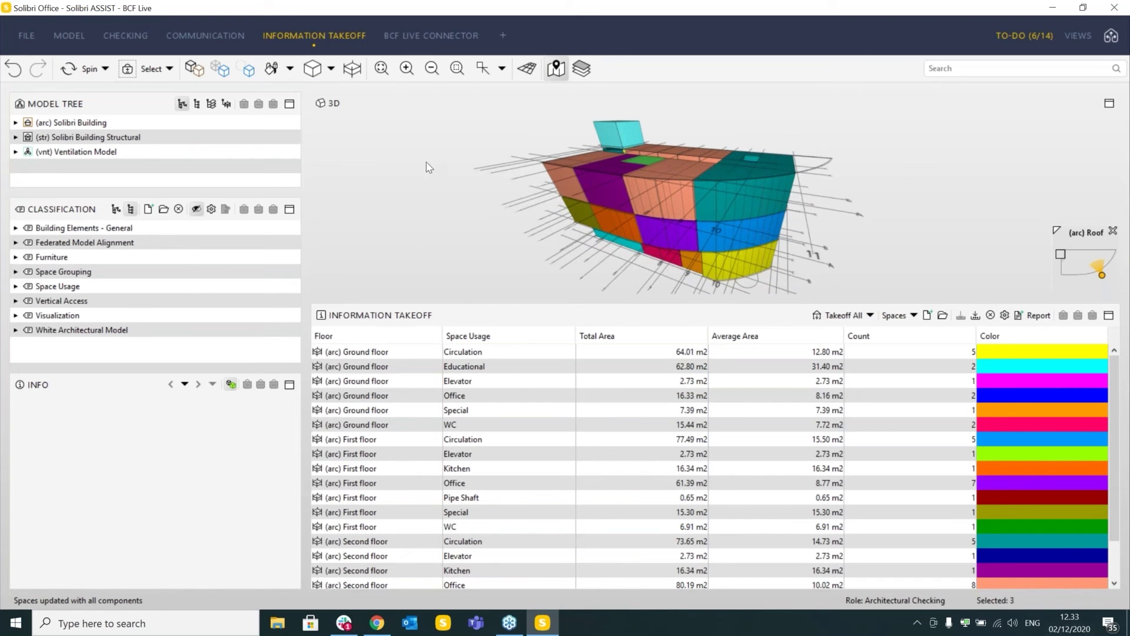
Start a new presentation in the Communication view from the Spaces information takeoff results, keeping the name Presentation 10.
click(222, 33)
click(242, 106)
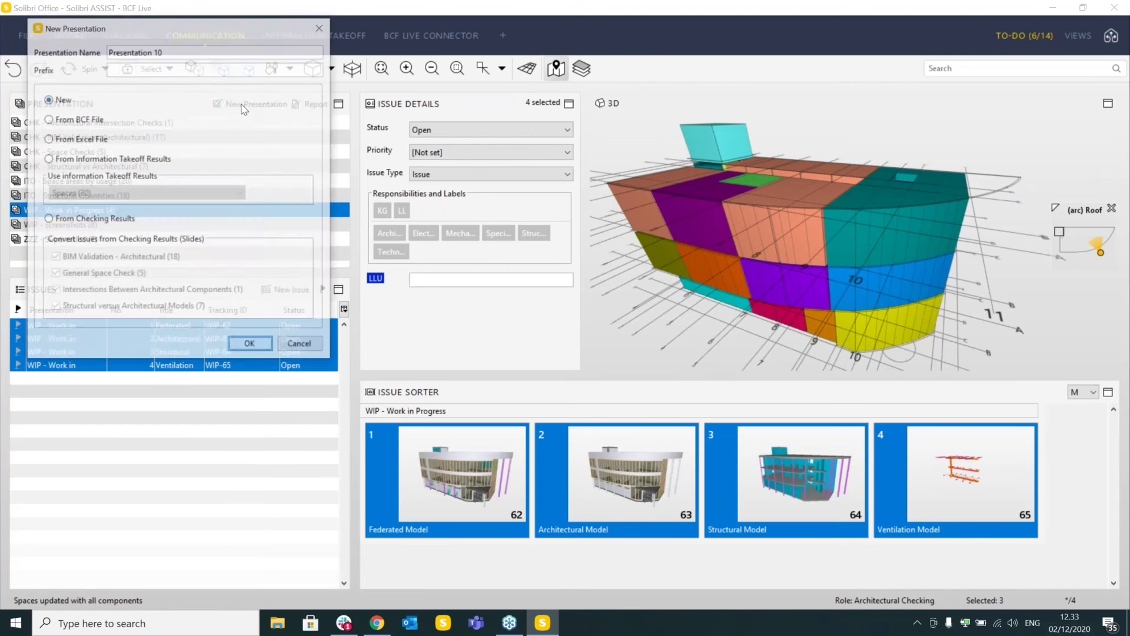
click(118, 159)
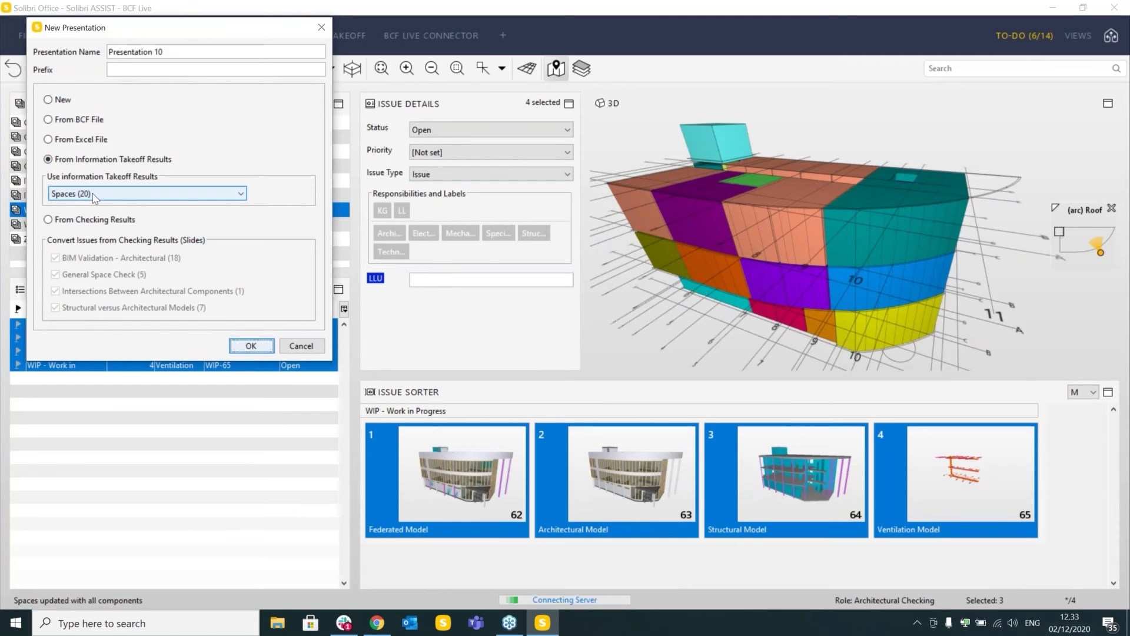
click(252, 346)
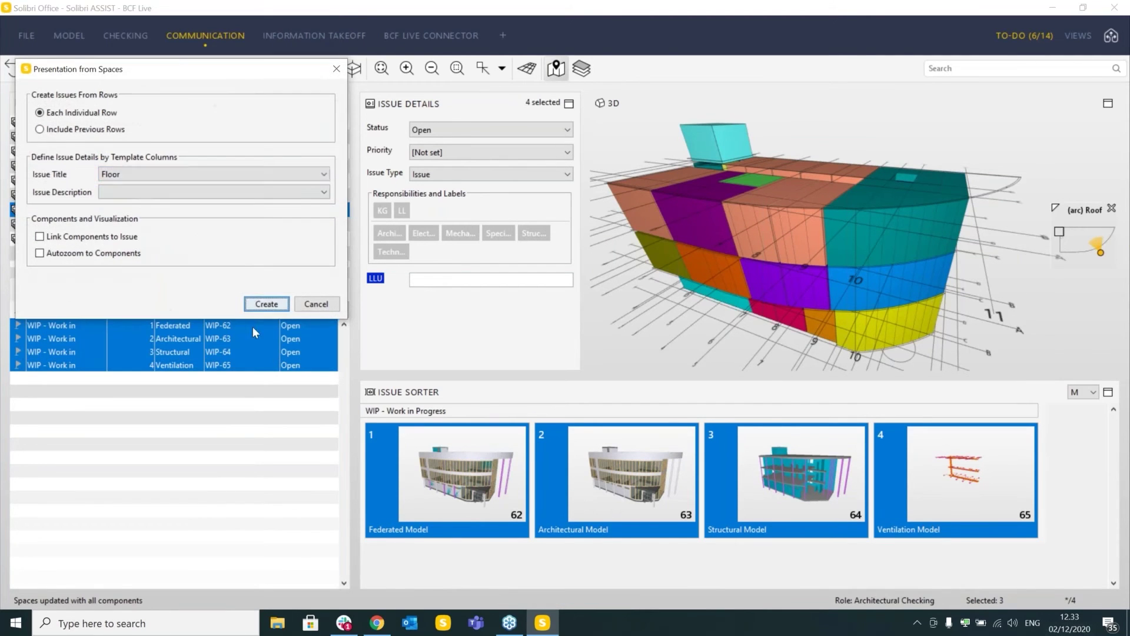
Create the presentation's issues with Space Usage as the title and Total Area as the description, linking the components to each issue.
click(191, 174)
click(189, 196)
click(189, 193)
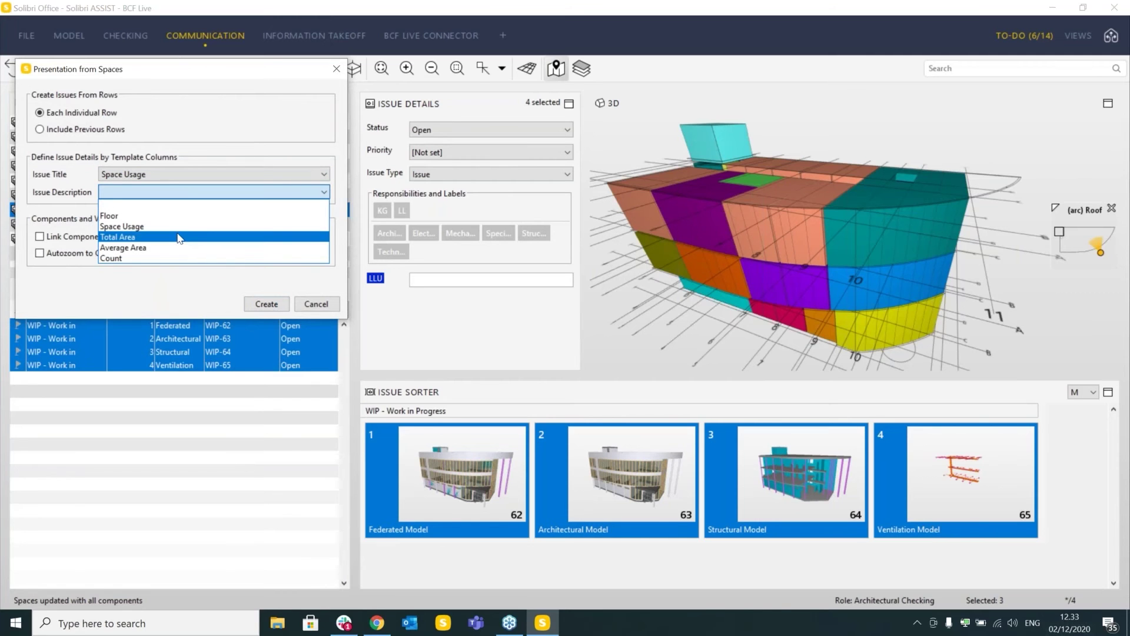
click(178, 236)
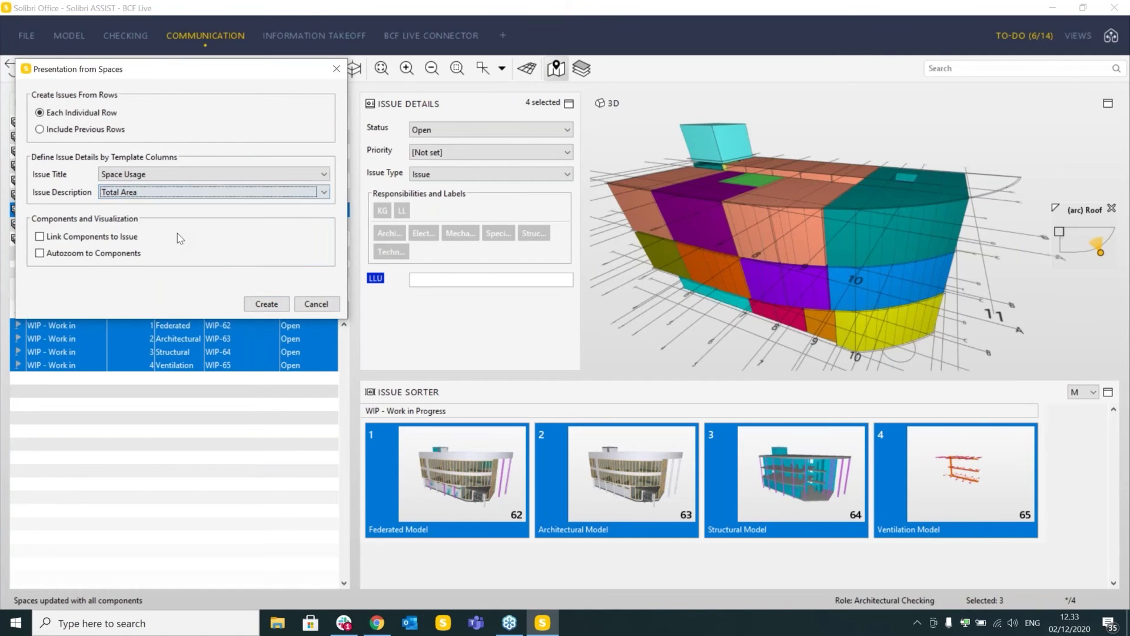
click(87, 237)
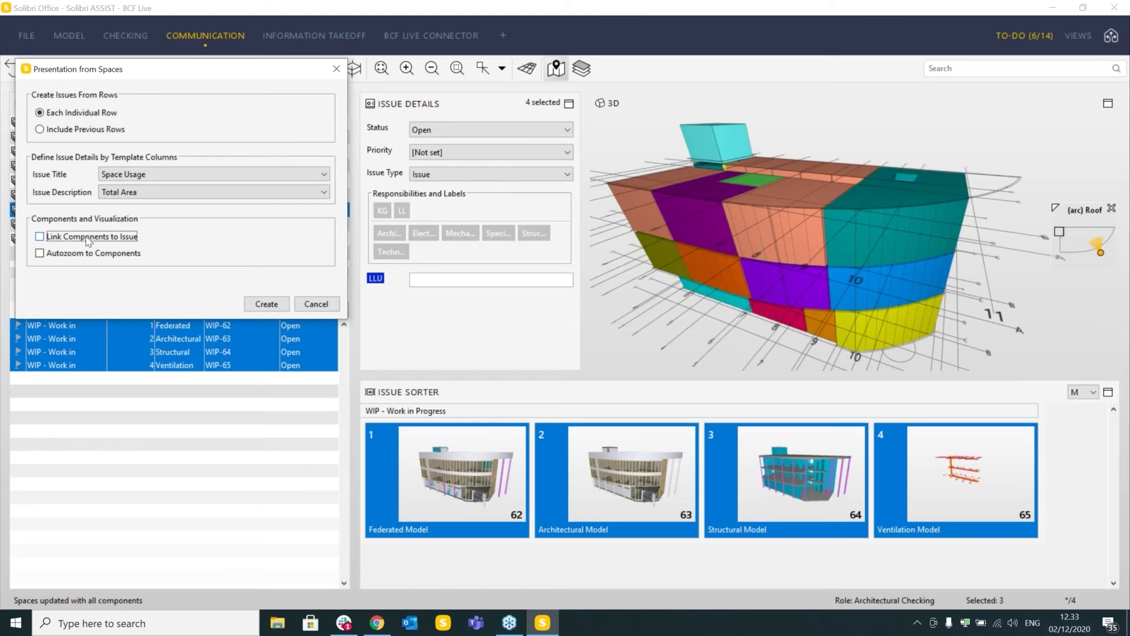
click(270, 305)
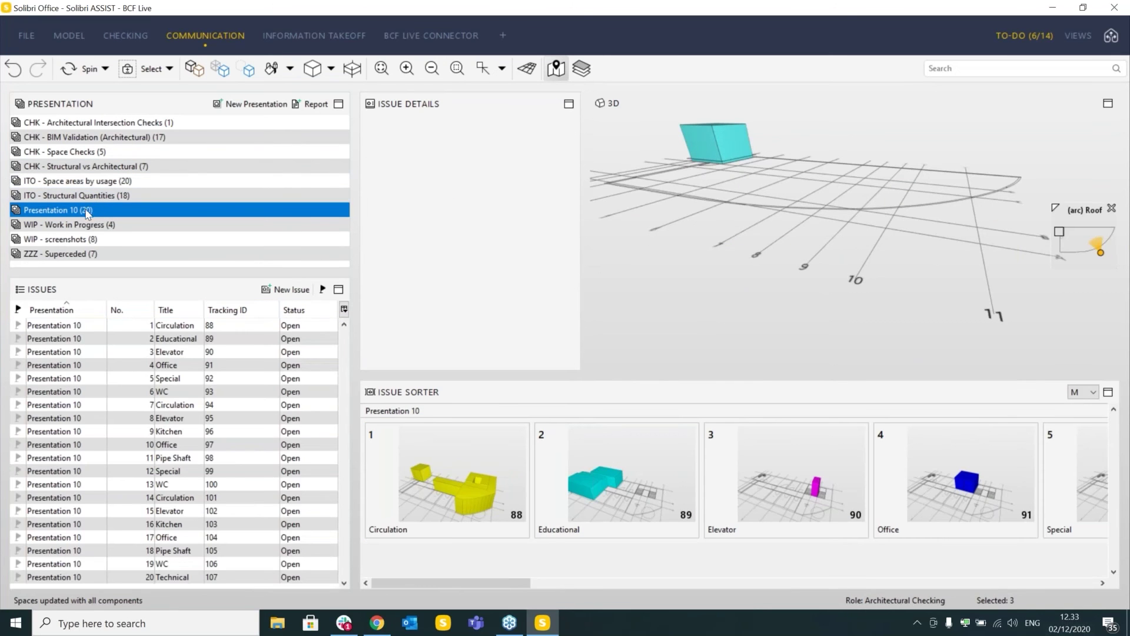
Select all 20 issues of Presentation 10 and import the selected issues into the BCF Live Connector view.
click(91, 327)
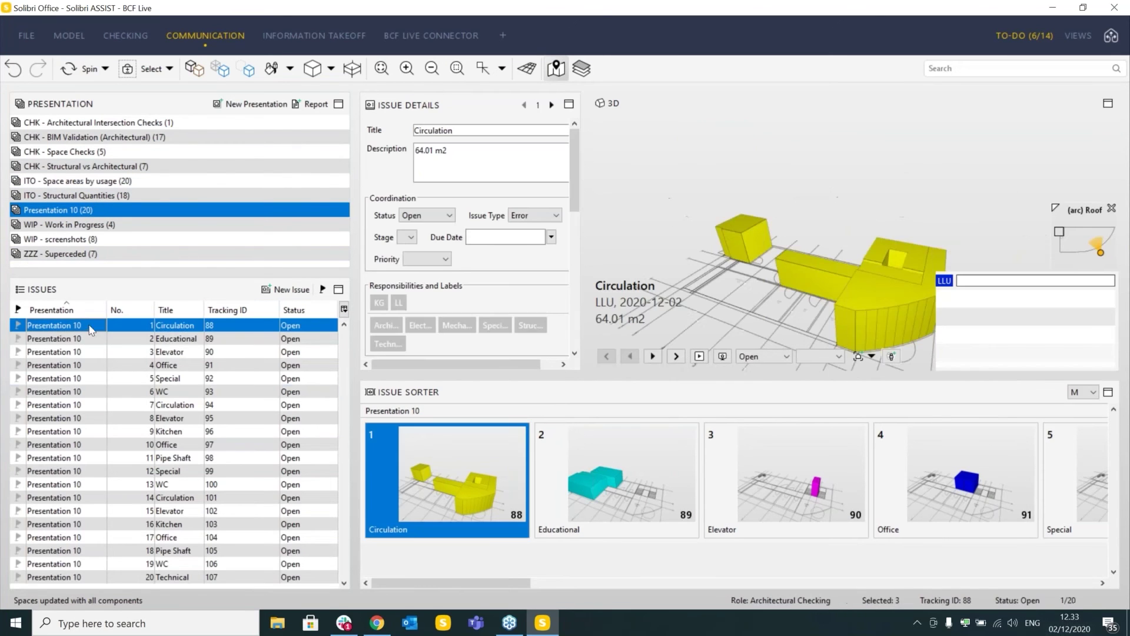
shift+click(94, 577)
click(430, 36)
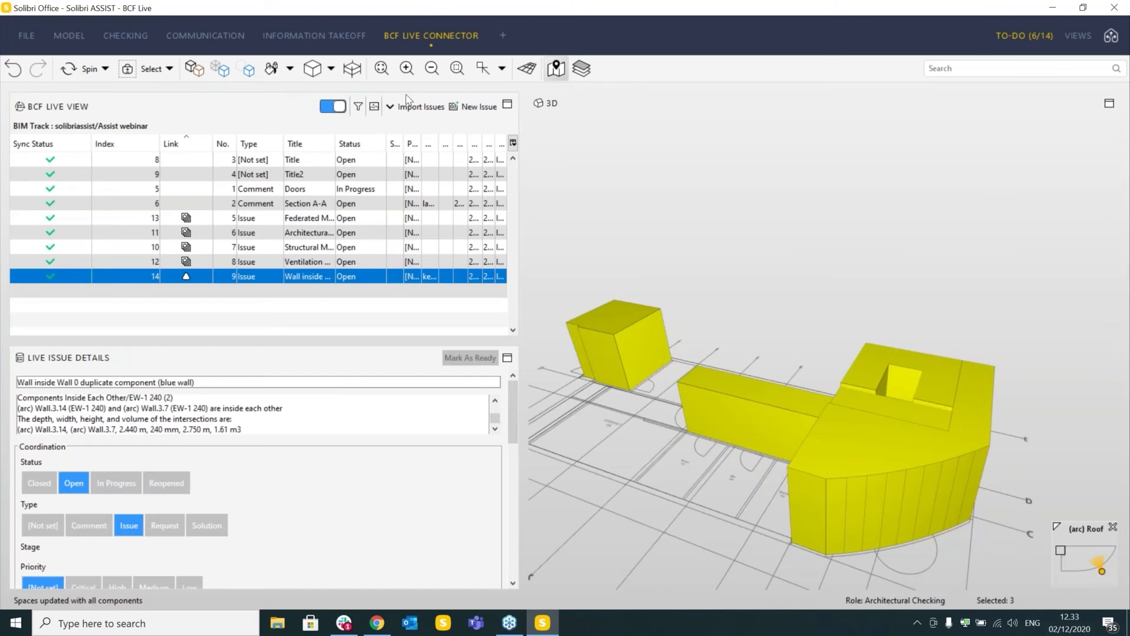
click(412, 107)
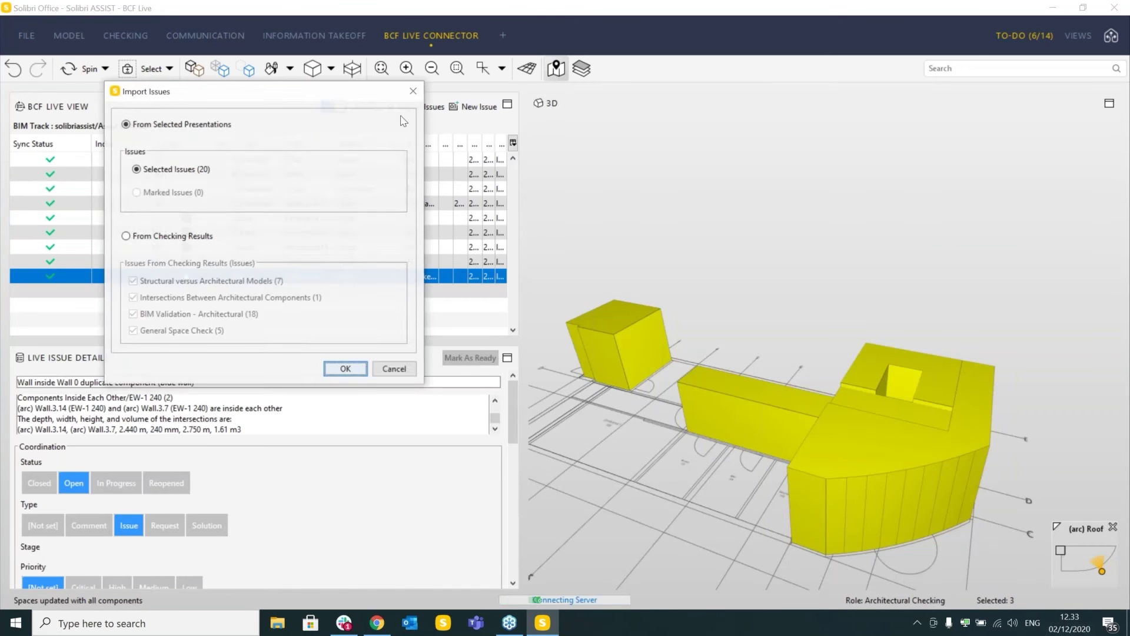
click(345, 369)
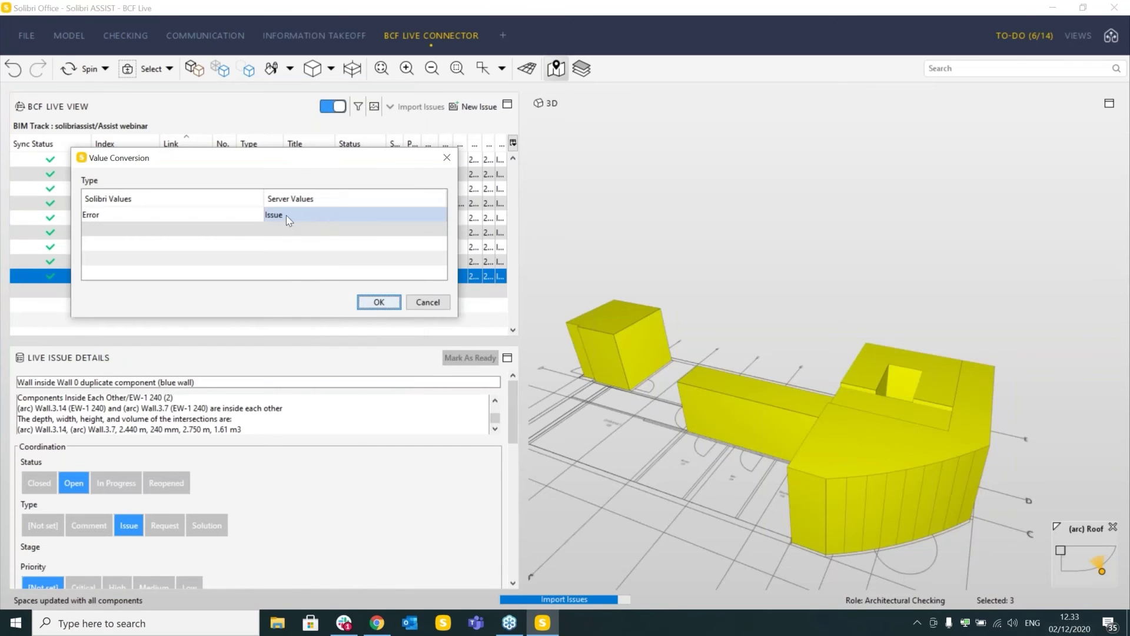
Convert the Error issue type to the server value Comment and accept the value conversion for the import.
click(302, 215)
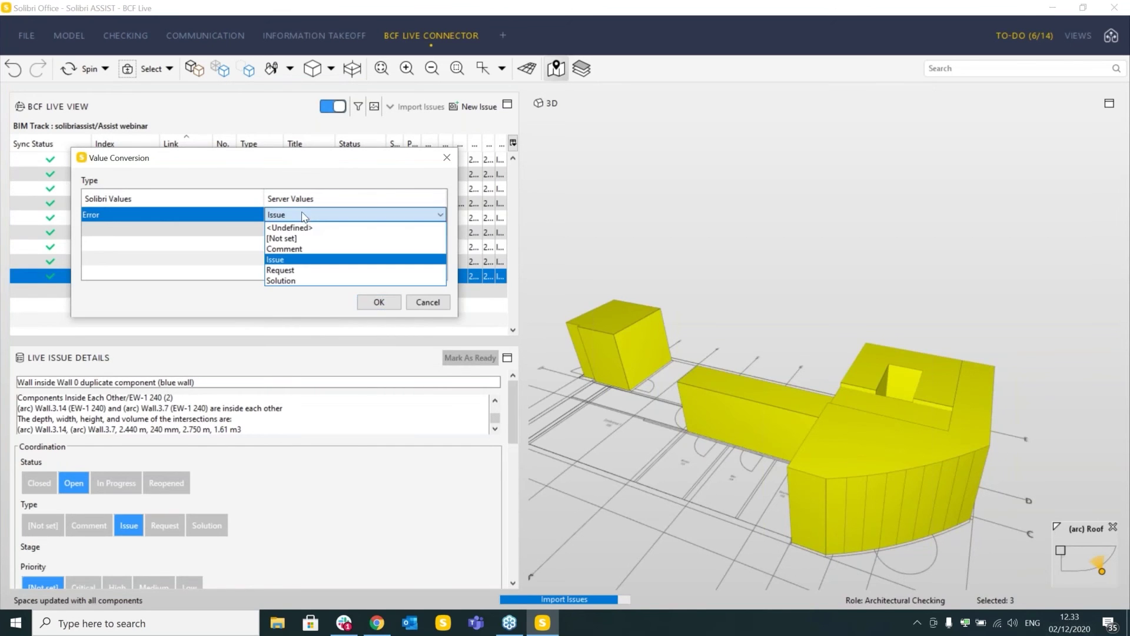
click(312, 250)
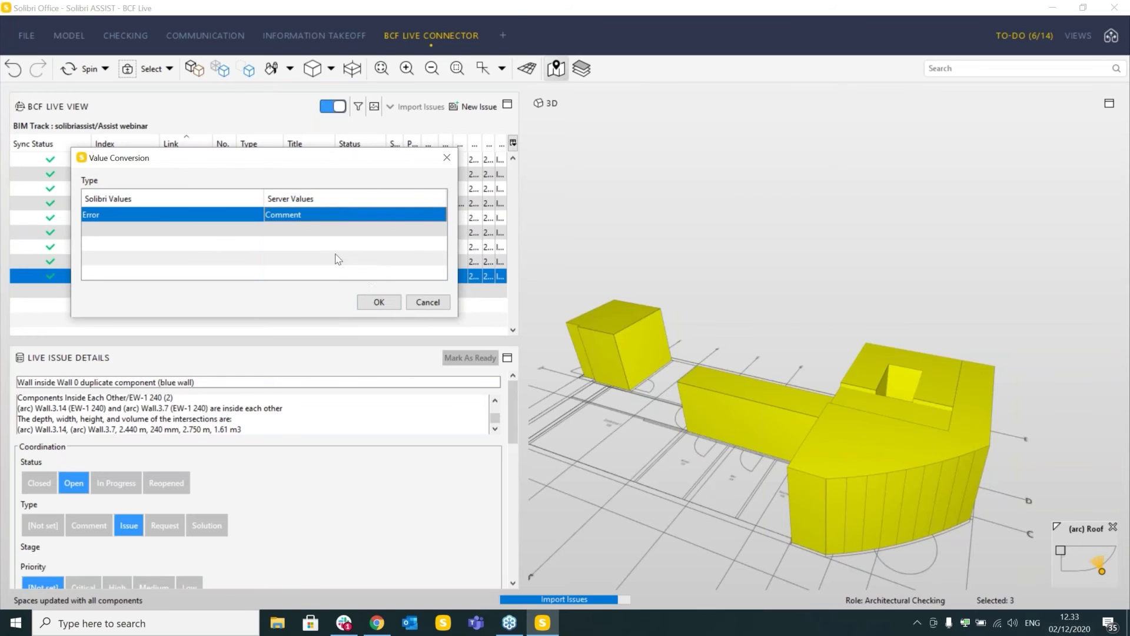
click(388, 302)
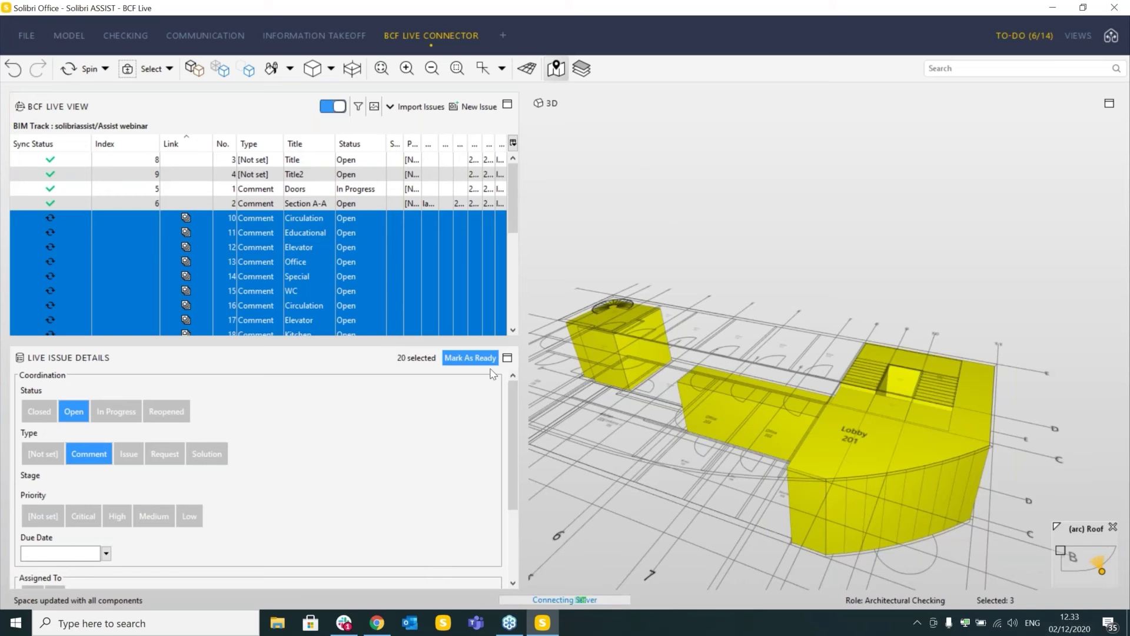
Mark the imported Space issues as ready and give the BCF Live issue list more height.
click(486, 359)
drag(341, 336, 345, 452)
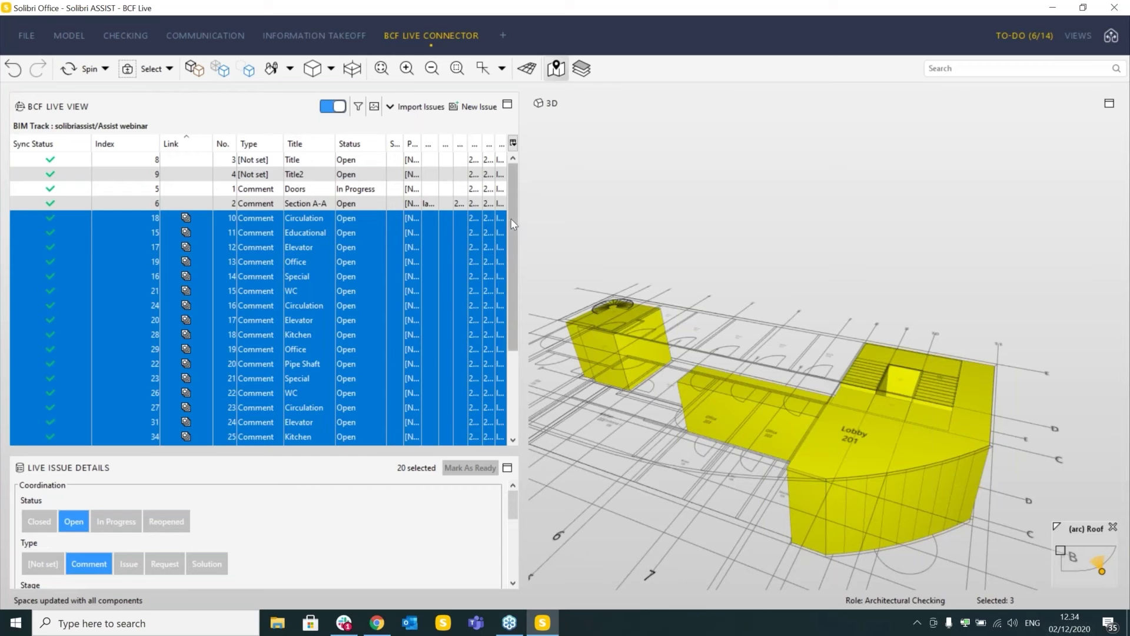
drag(511, 218, 525, 187)
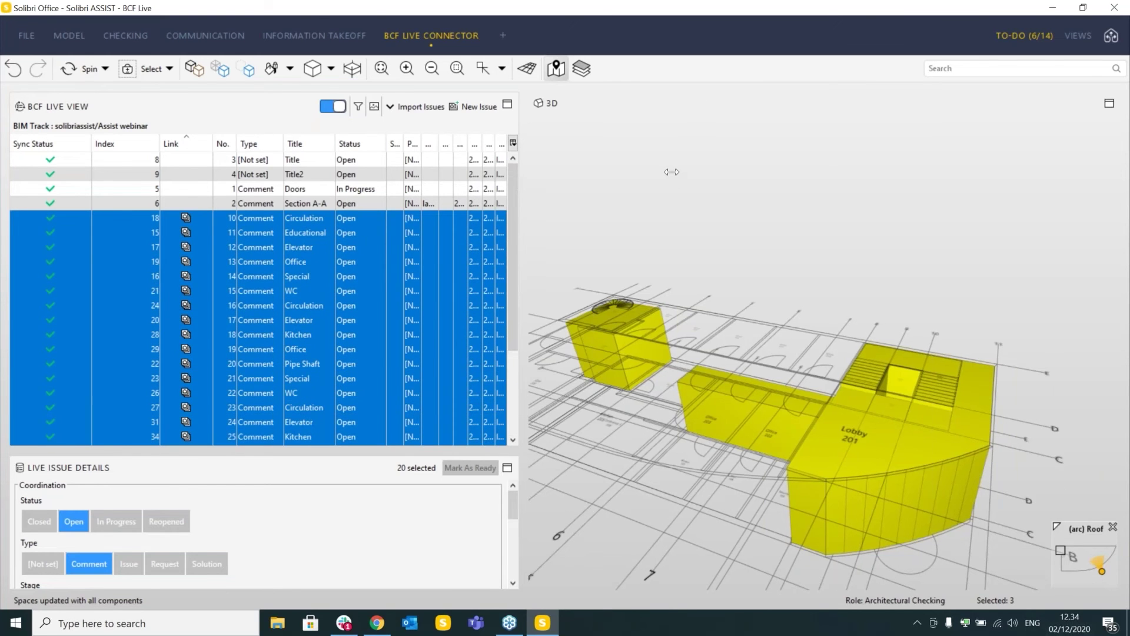
Widen the BCF Live view and its Assigned To column, and sort the issues by assignee with the assigned ones first.
drag(672, 172, 665, 172)
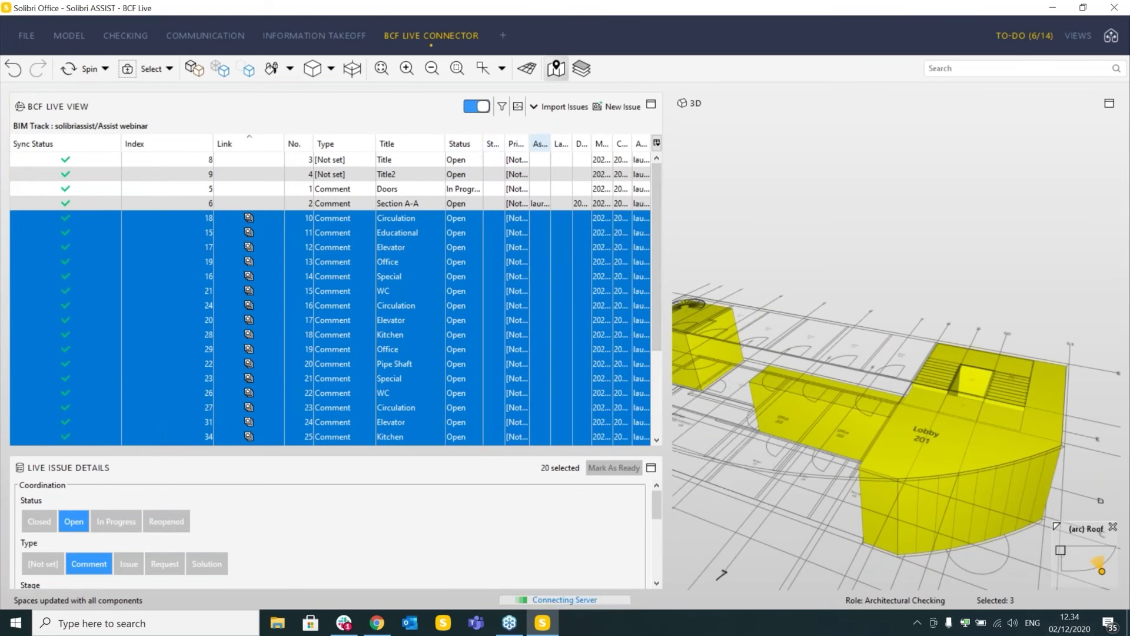
drag(550, 144, 601, 144)
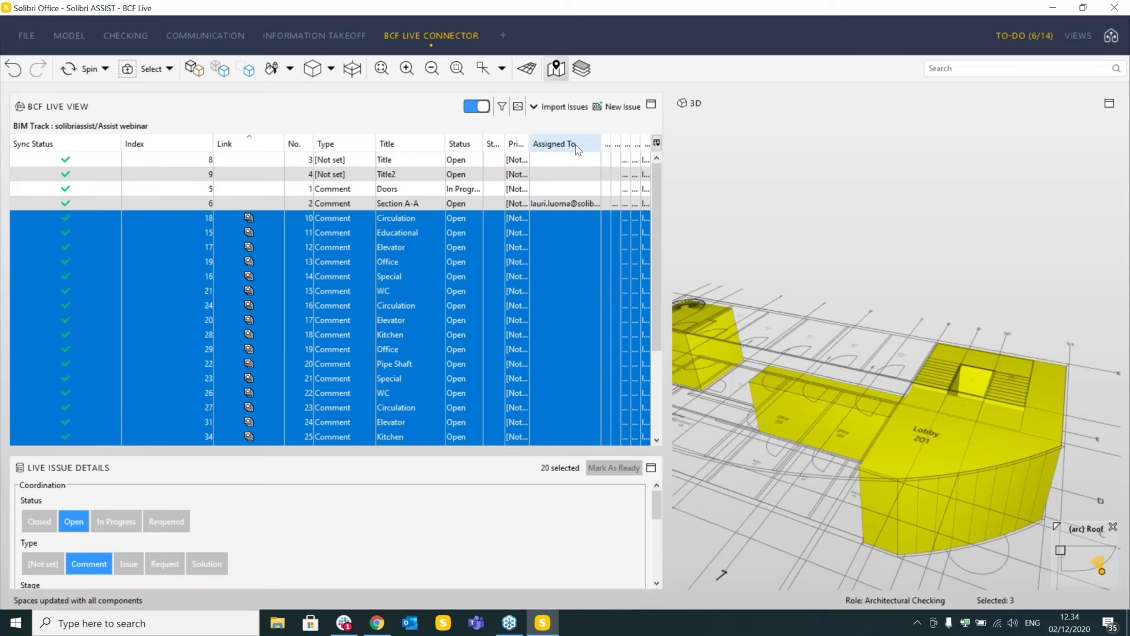
click(570, 147)
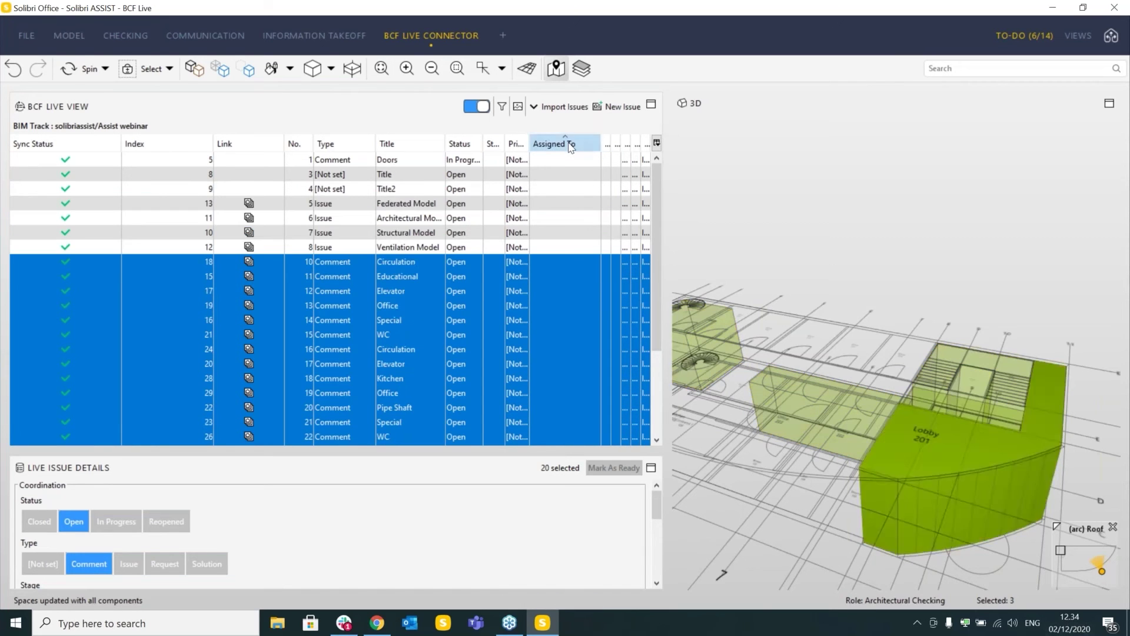
click(568, 145)
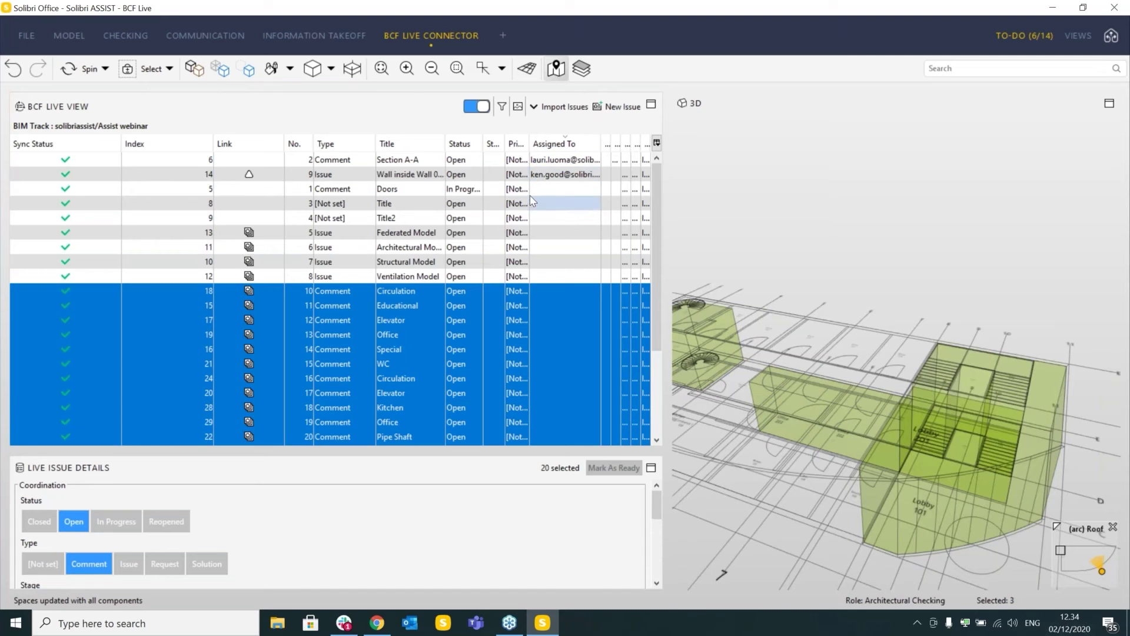
Enlarge the details of the unassigned Doors issue and assign it to the first listed project member.
click(567, 190)
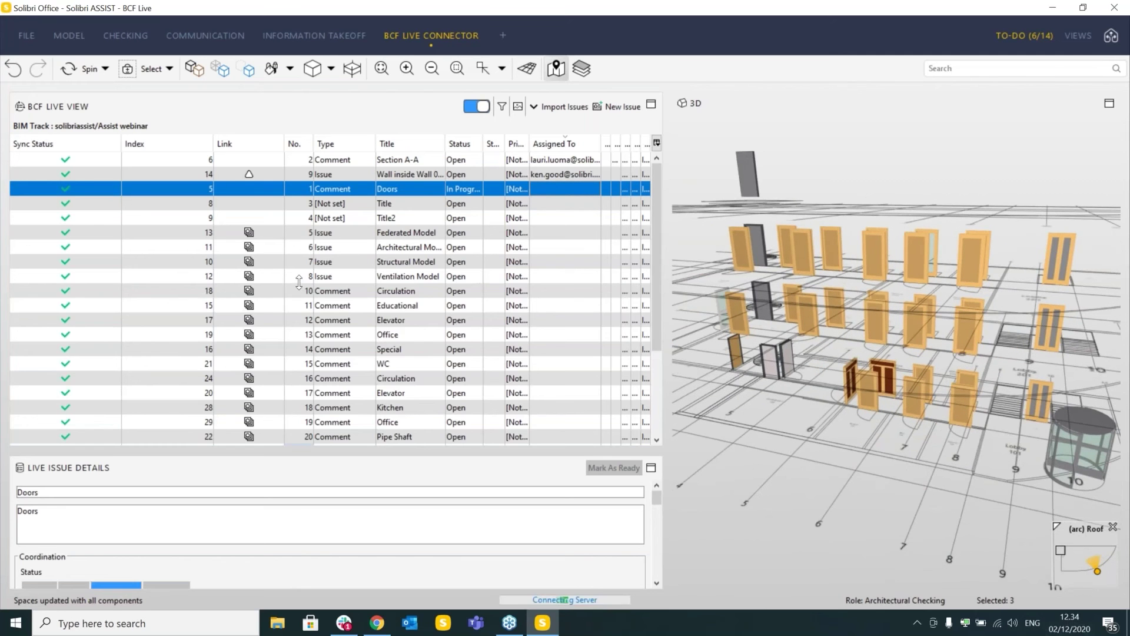
scroll(329, 468, down, 1)
scroll(335, 466, down, 3)
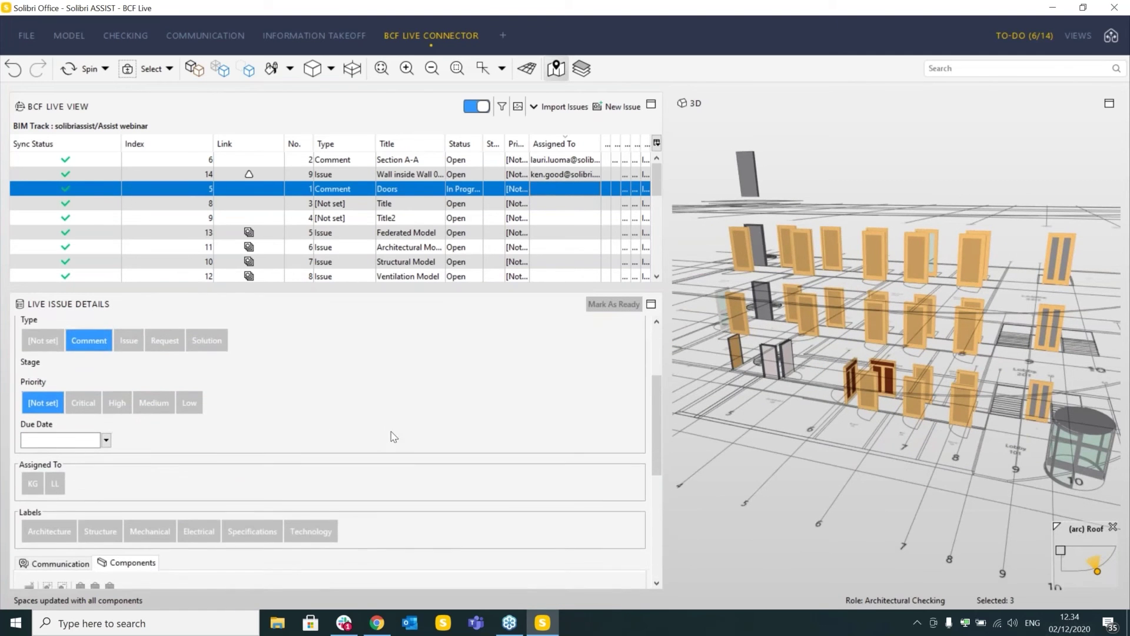
drag(658, 415, 654, 465)
scroll(655, 465, up, 5)
scroll(330, 441, down, 3)
click(32, 412)
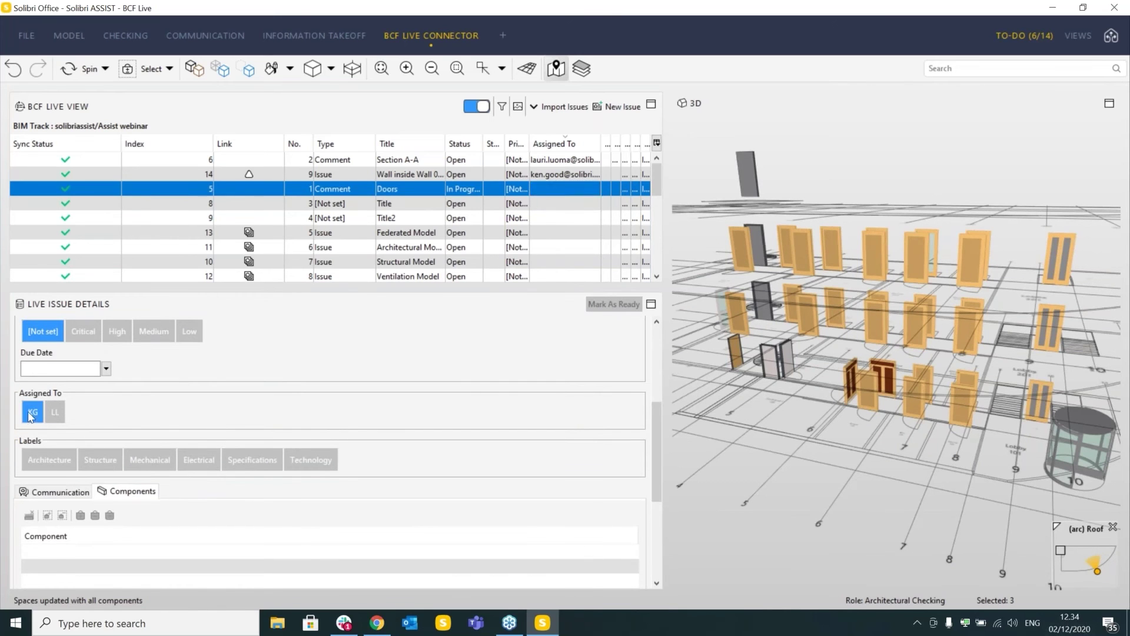
scroll(655, 355, up, 1)
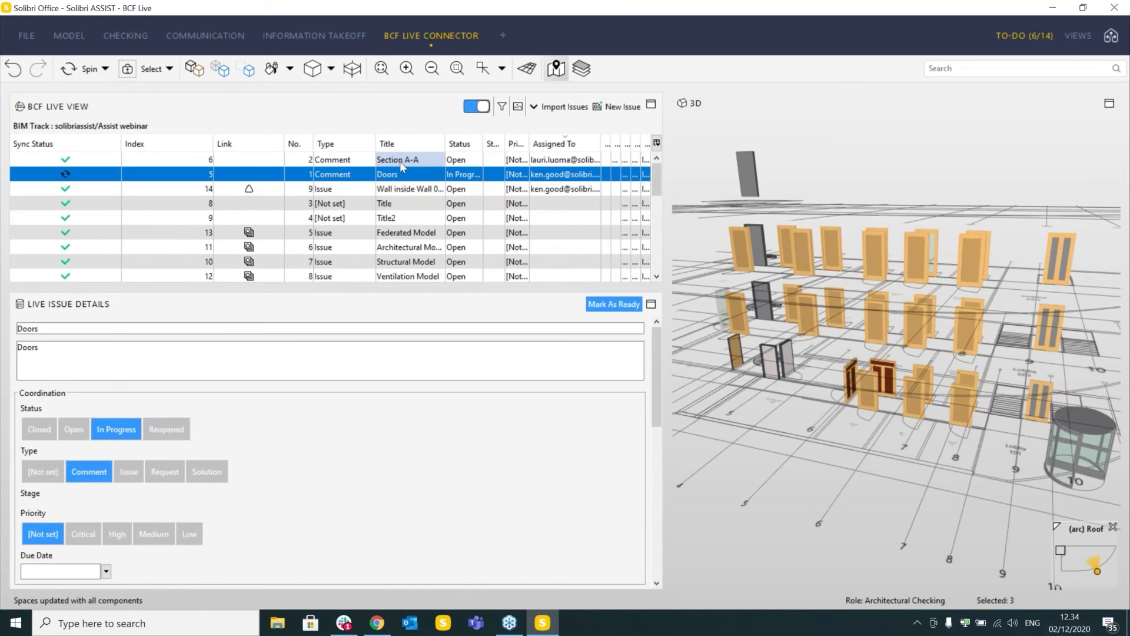
Add the comment "Heres my reply" to the duplicate wall issue and mark the issue as ready.
click(417, 188)
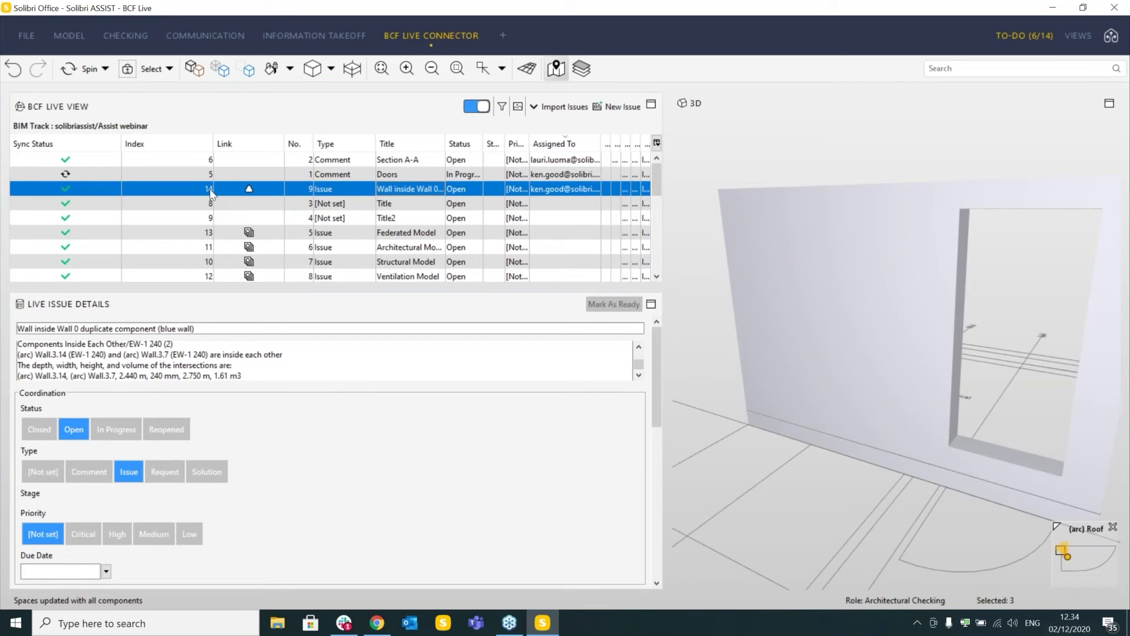
drag(659, 349, 658, 491)
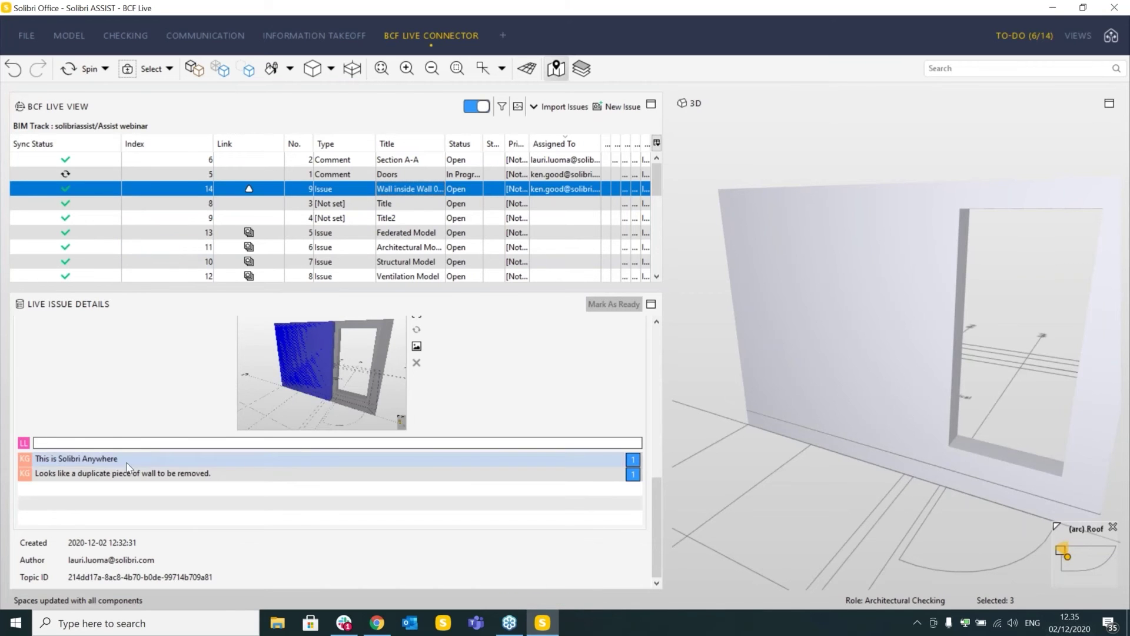
mouse_move(125, 464)
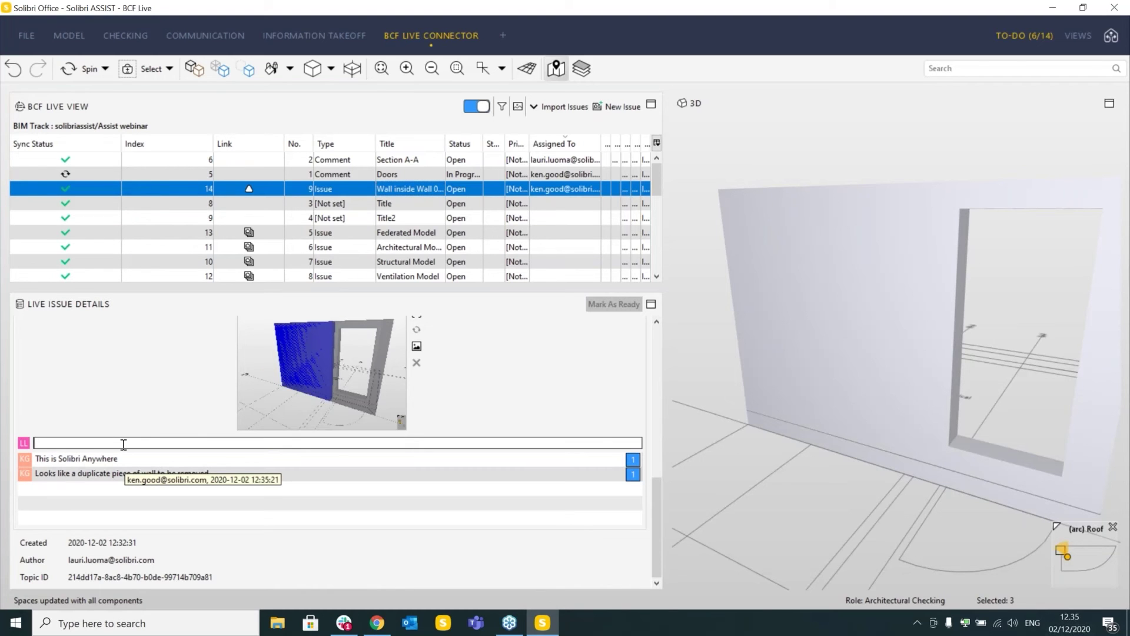
text(Heres my reply)
key(Return)
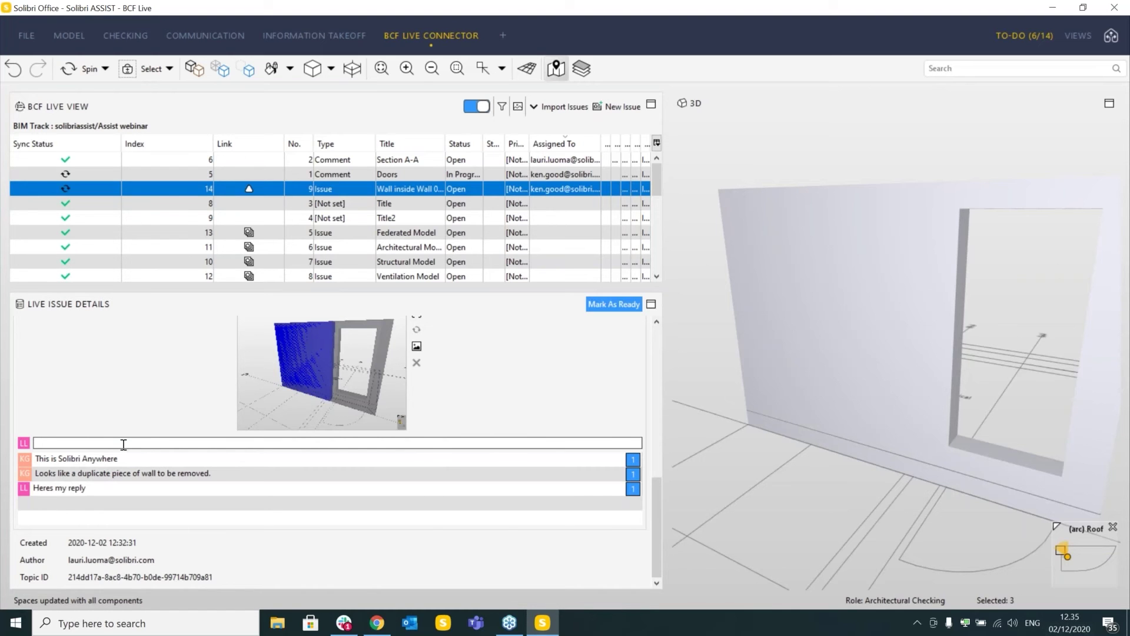
click(622, 306)
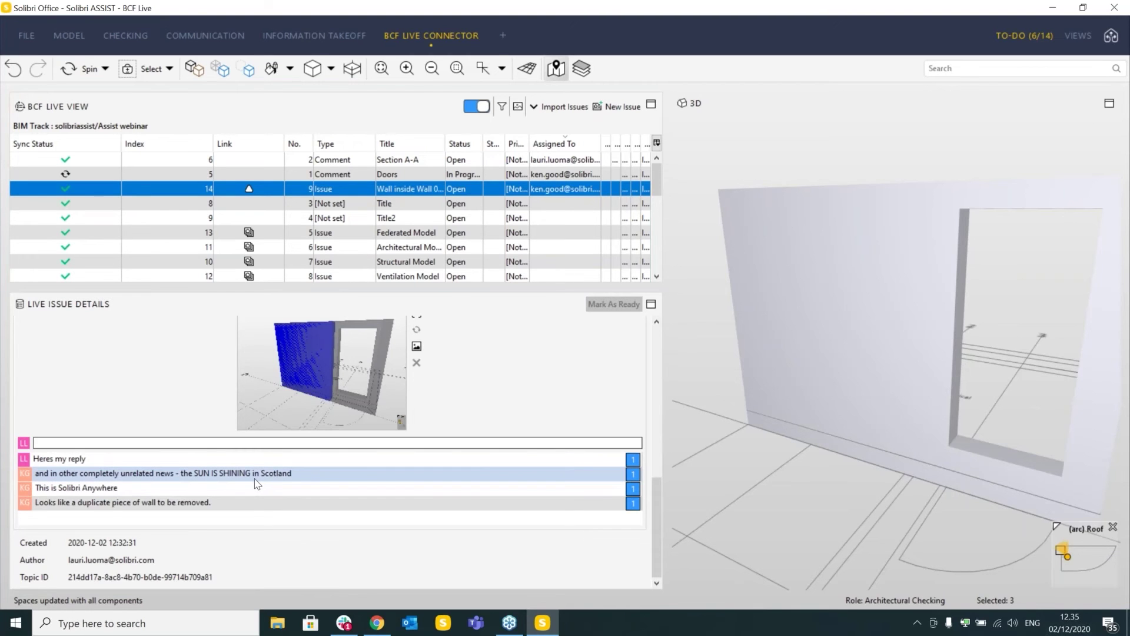
mouse_move(257, 484)
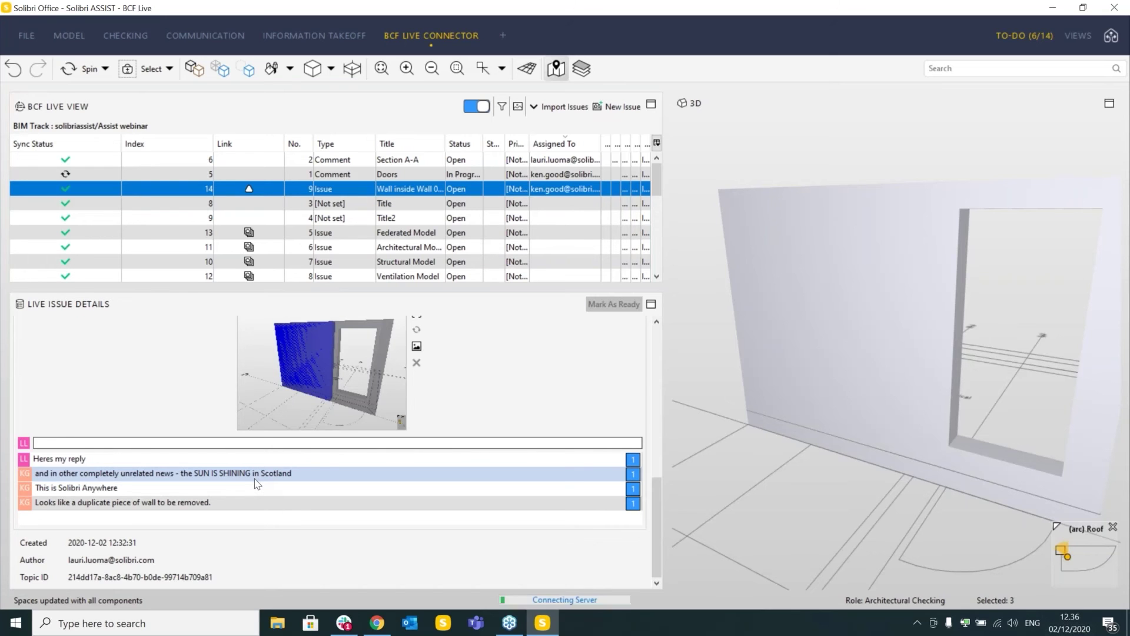
mouse_move(655, 171)
mouse_down()
mouse_move(654, 197)
mouse_move(656, 163)
mouse_up()
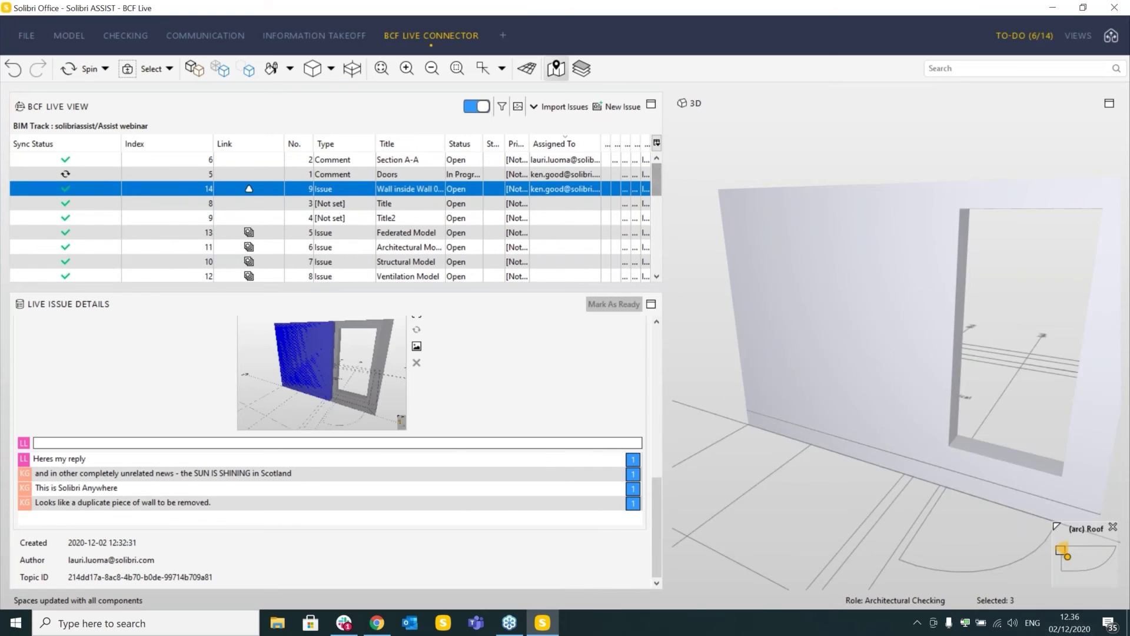
drag(657, 487, 657, 335)
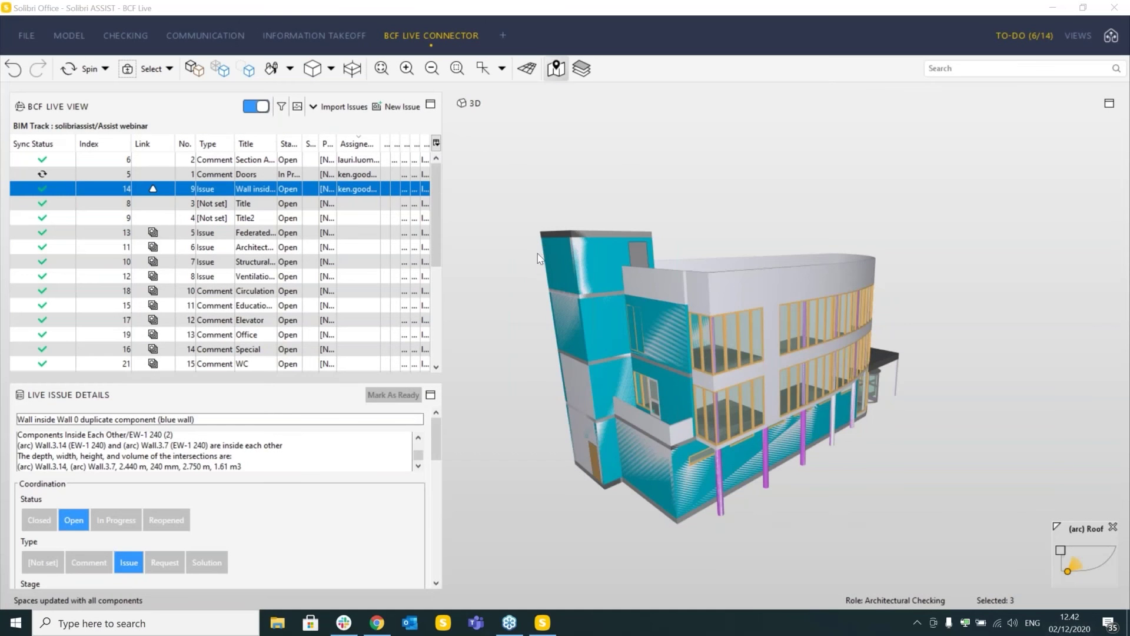
Widen the BCF Live view and look over the issue list and the building model beside it.
drag(506, 234, 518, 206)
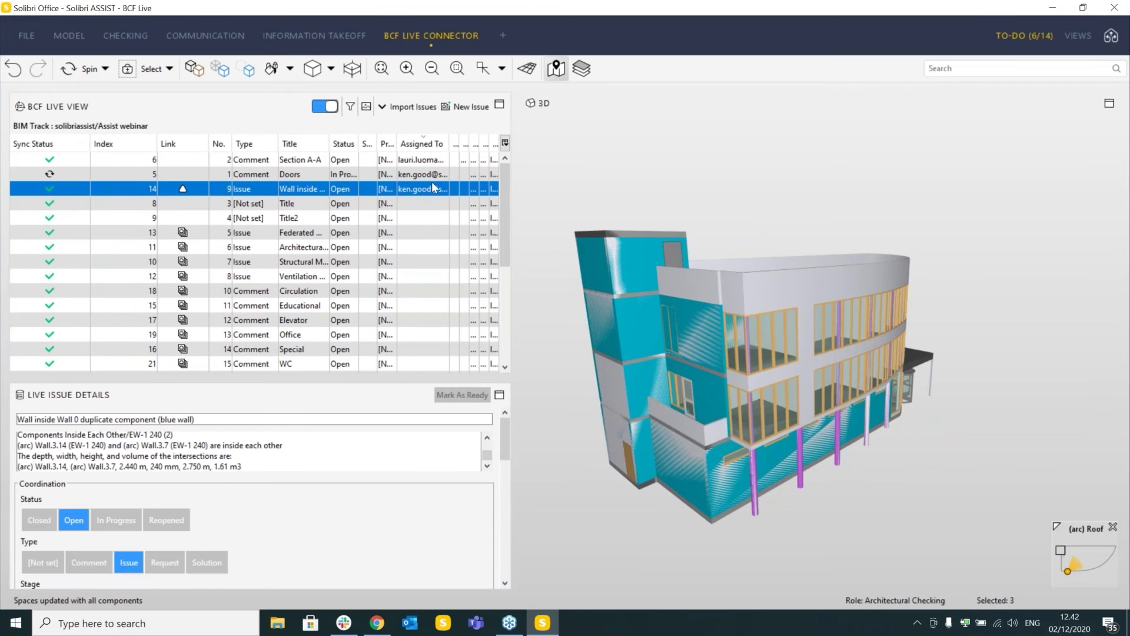
drag(597, 177, 588, 178)
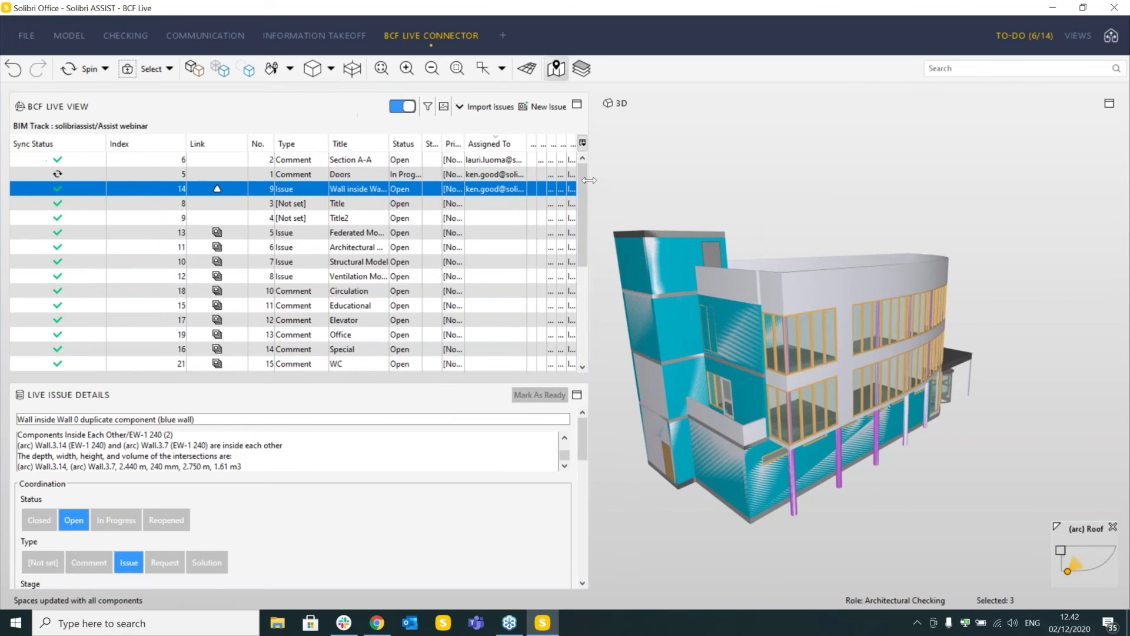
scroll(473, 222, down, 2)
scroll(478, 222, up, 2)
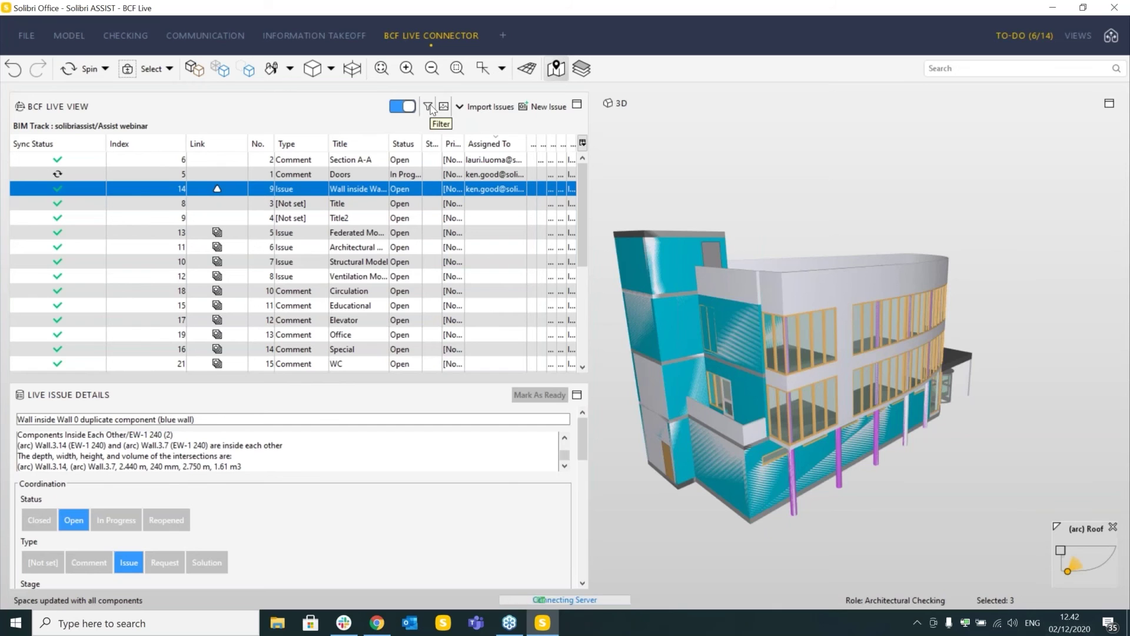
drag(801, 330, 641, 240)
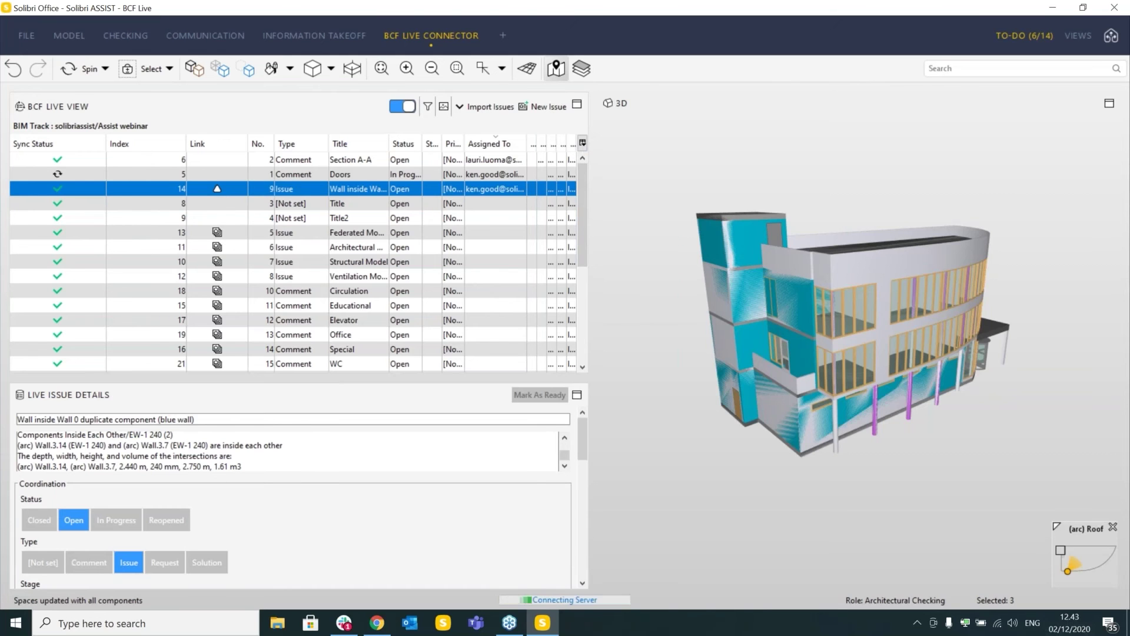
drag(583, 176, 582, 230)
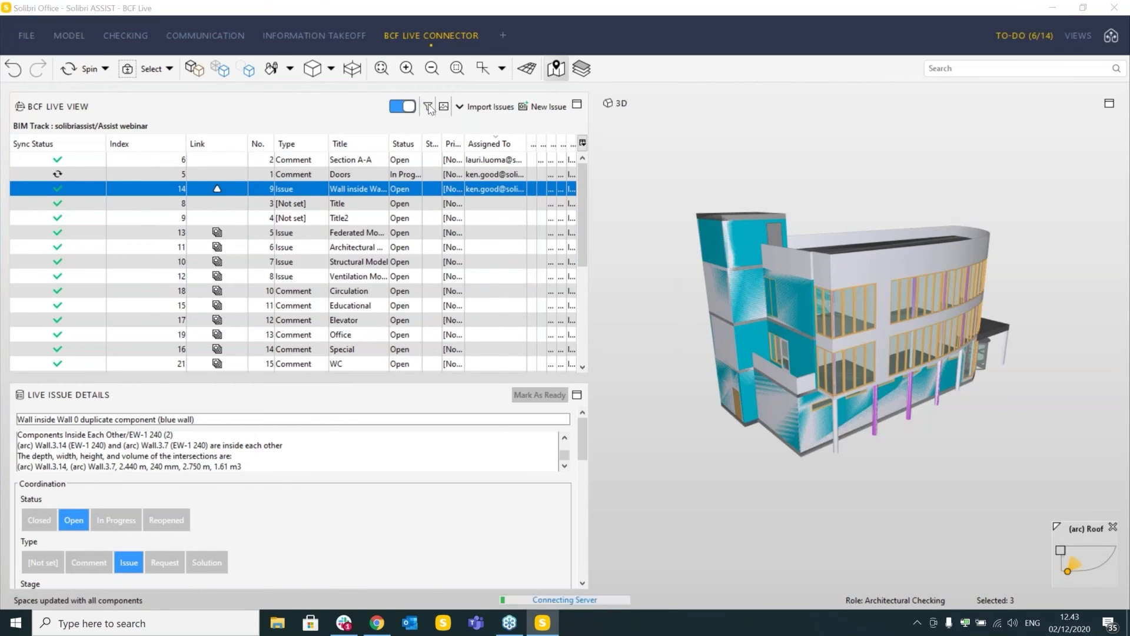
Filter the issue list by assignee, choosing the first listed project member, and move the filter dialog clear of the list.
click(428, 107)
drag(361, 77, 531, 80)
click(453, 291)
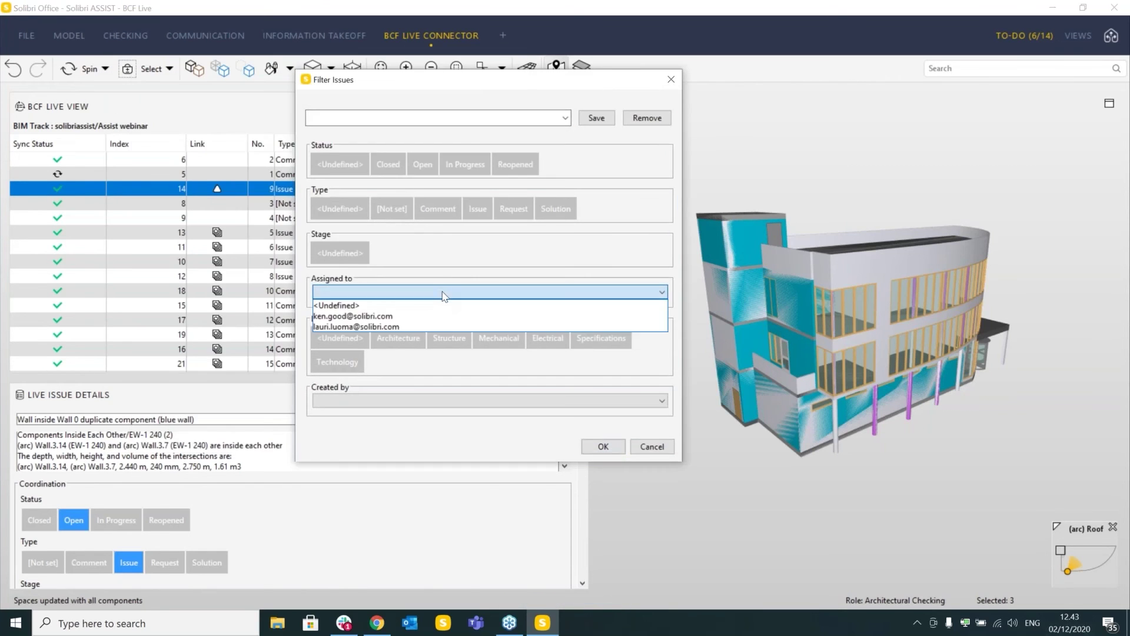
click(401, 316)
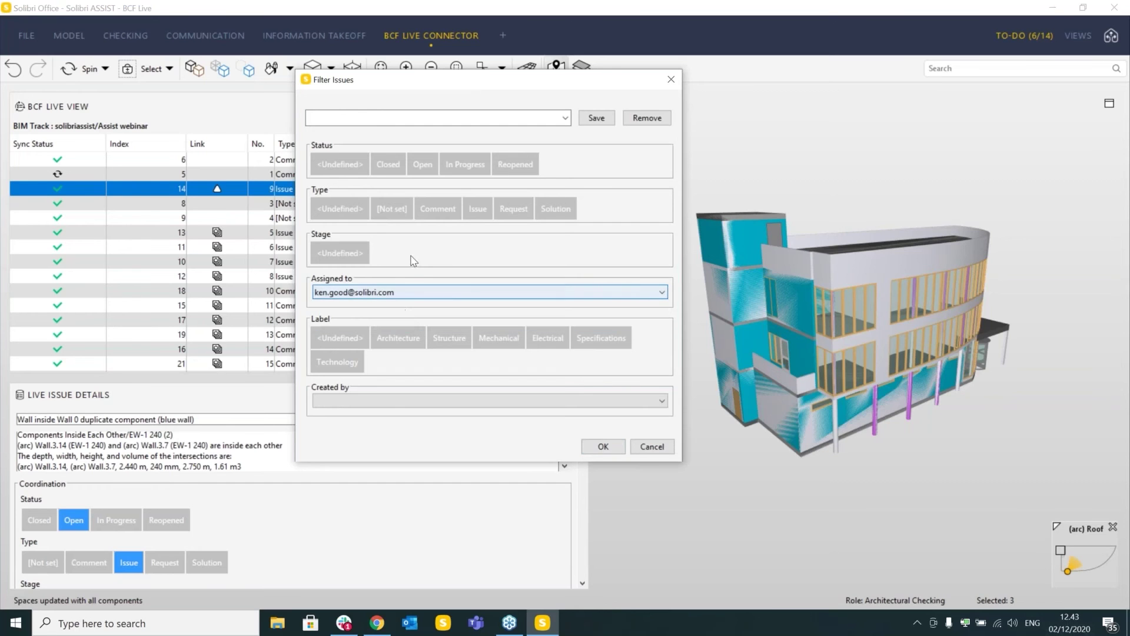
drag(461, 87, 780, 104)
Name the issue filter "My open issues" and apply it to the list.
click(697, 135)
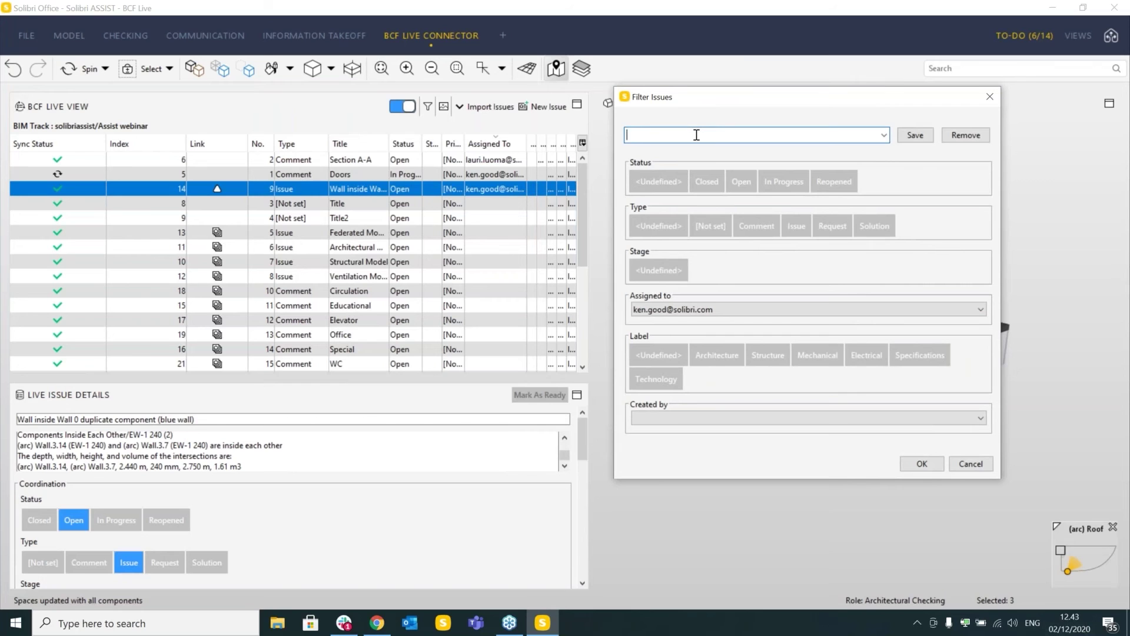
text(My open)
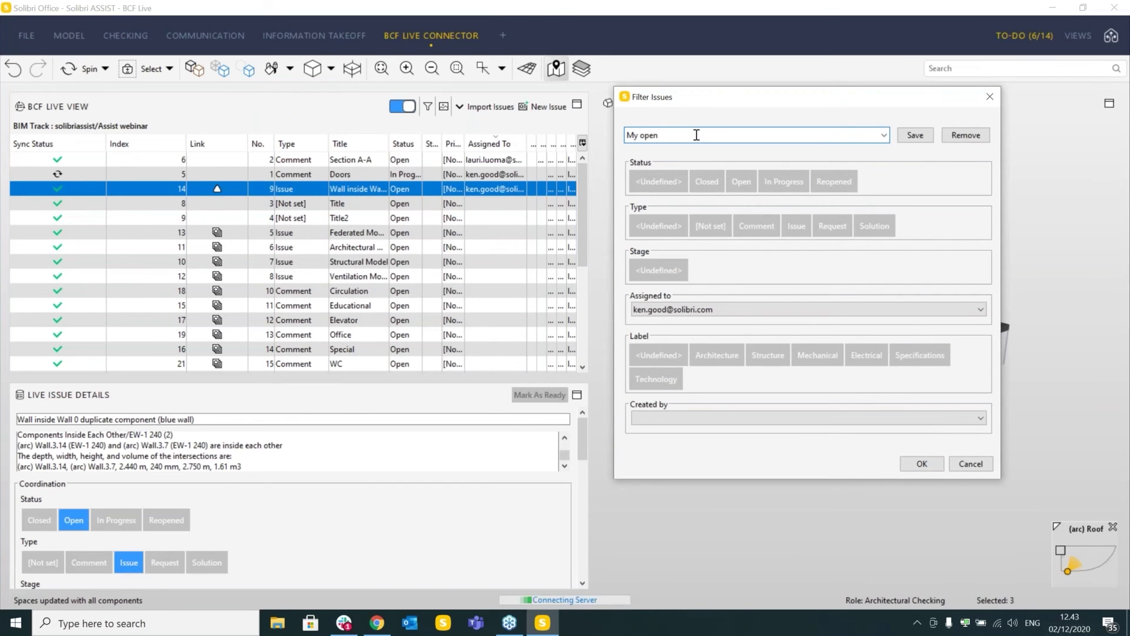
text( issues)
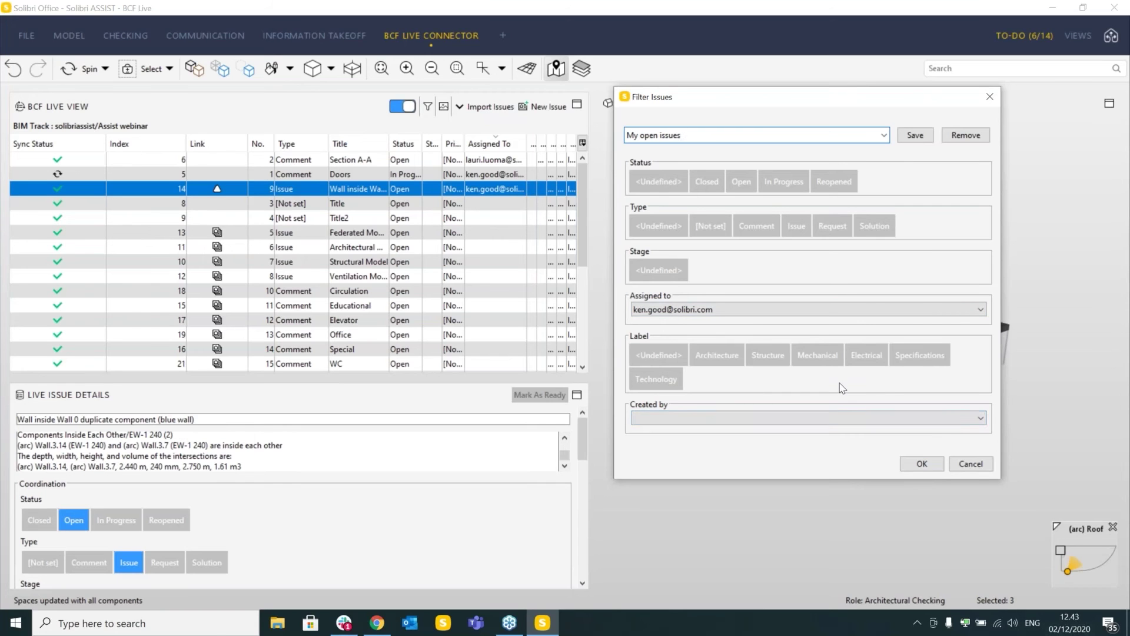
click(934, 464)
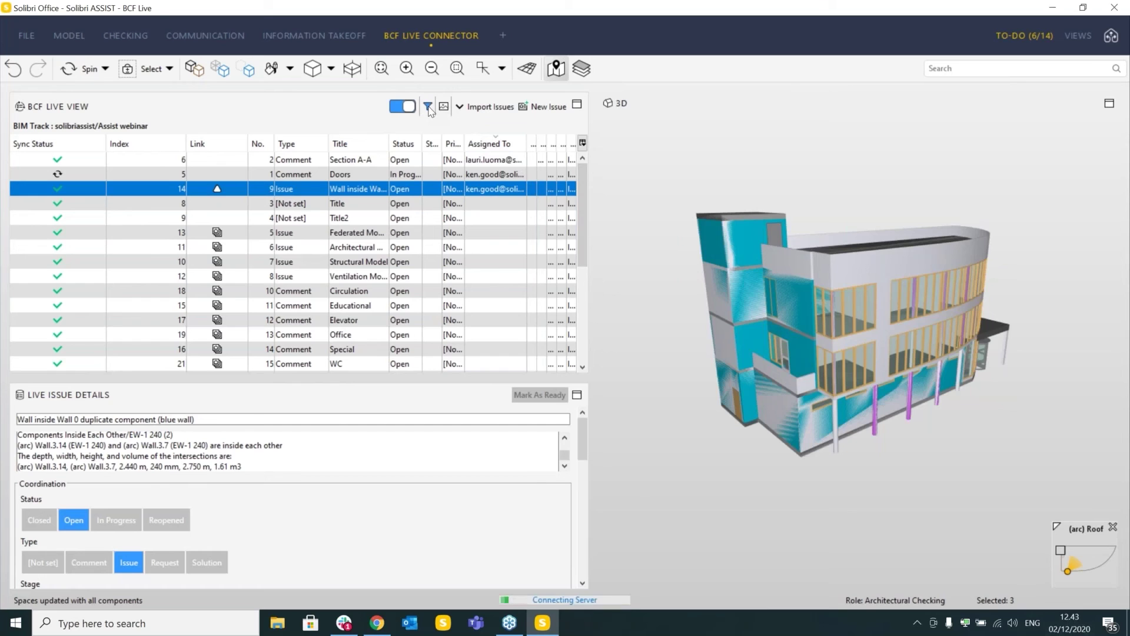
Widen the BCF Live view, narrow the Title column and widen the Status column.
drag(594, 187, 700, 186)
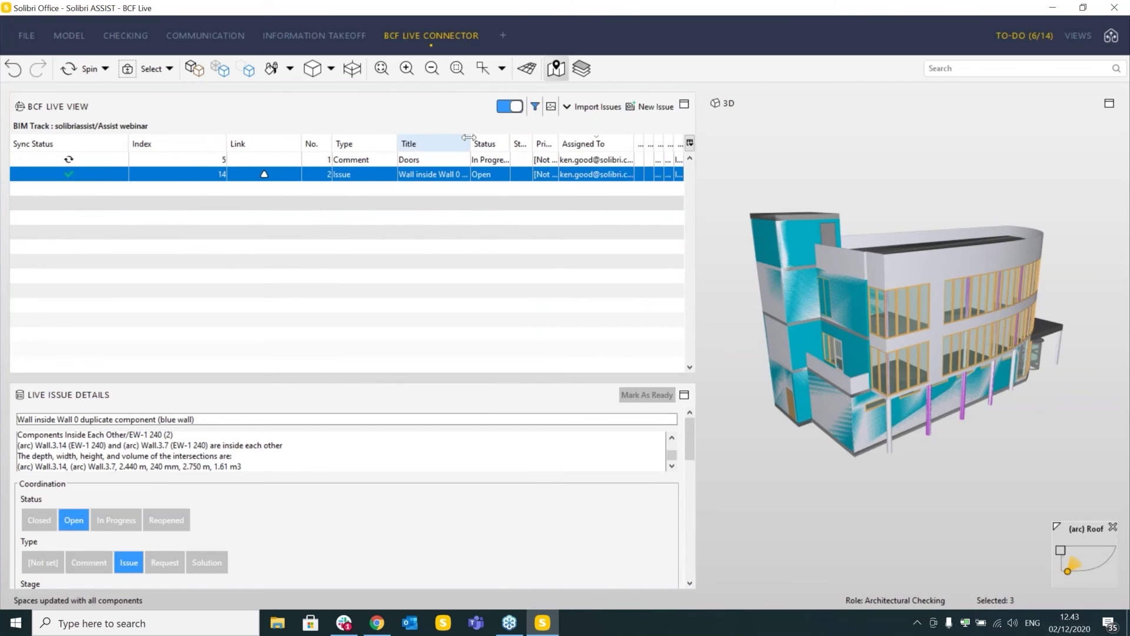
drag(468, 141, 452, 143)
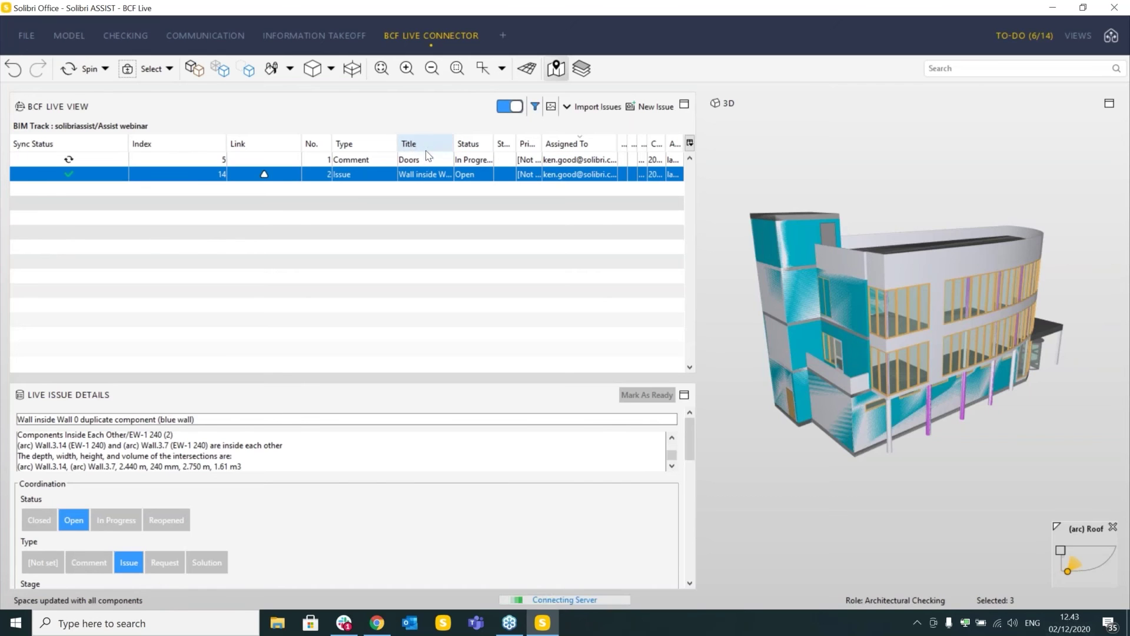
drag(493, 144, 536, 144)
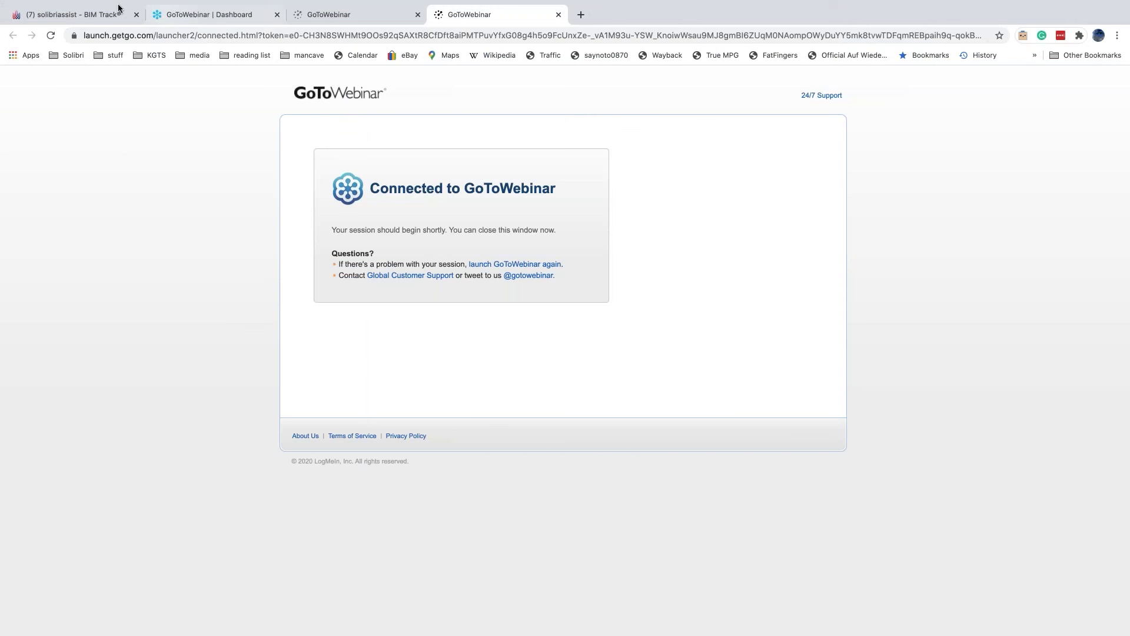
Switch to BIM Track in the browser and open the issue list of the Assist webinar project.
click(84, 13)
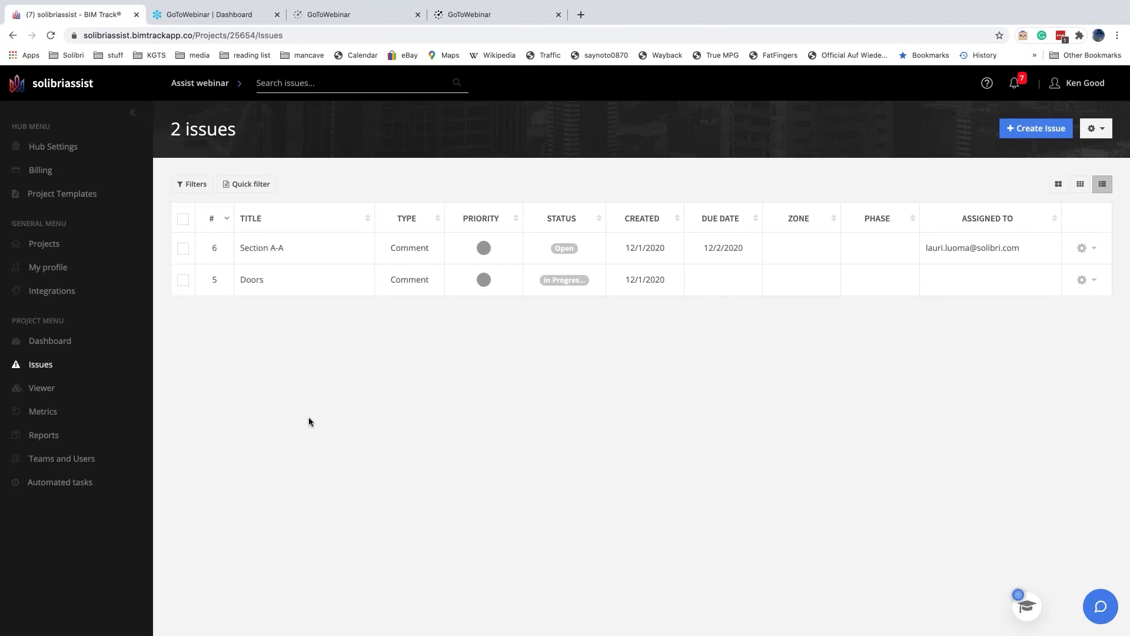
click(54, 365)
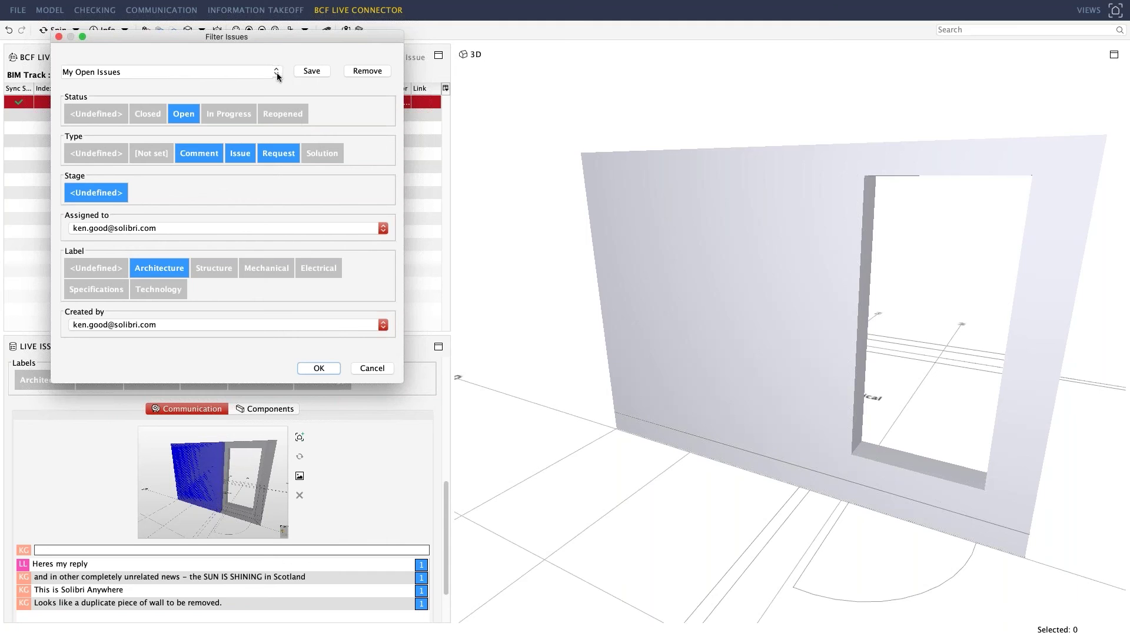
In Solibri, remove the "My Open Issues" filter and apply one for undefined assignees plus the selected project member.
click(385, 71)
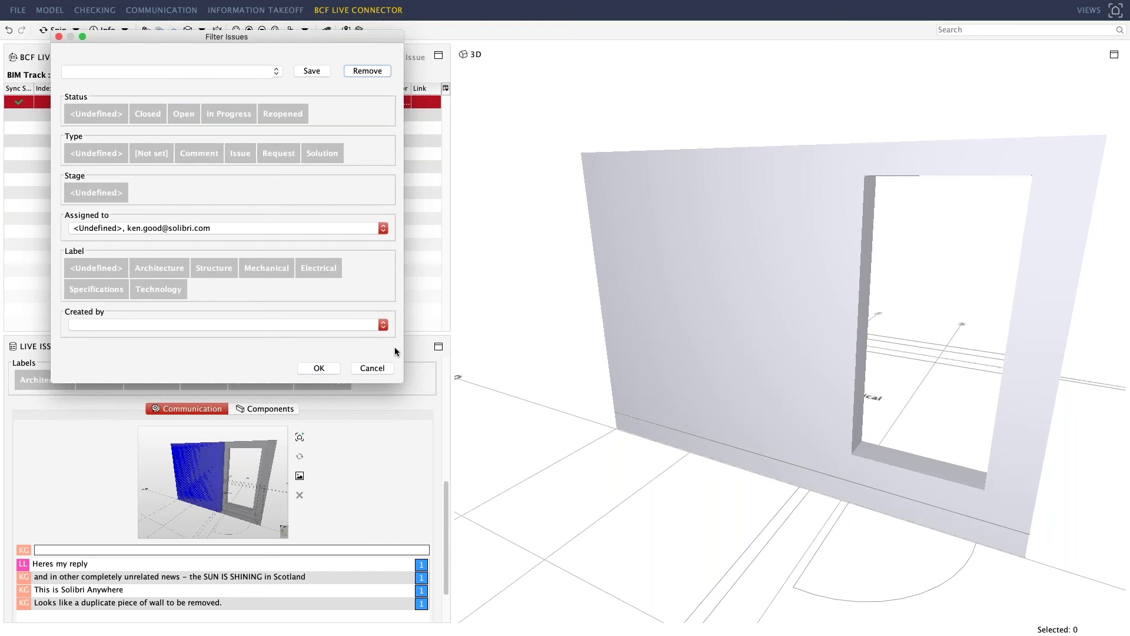
click(317, 369)
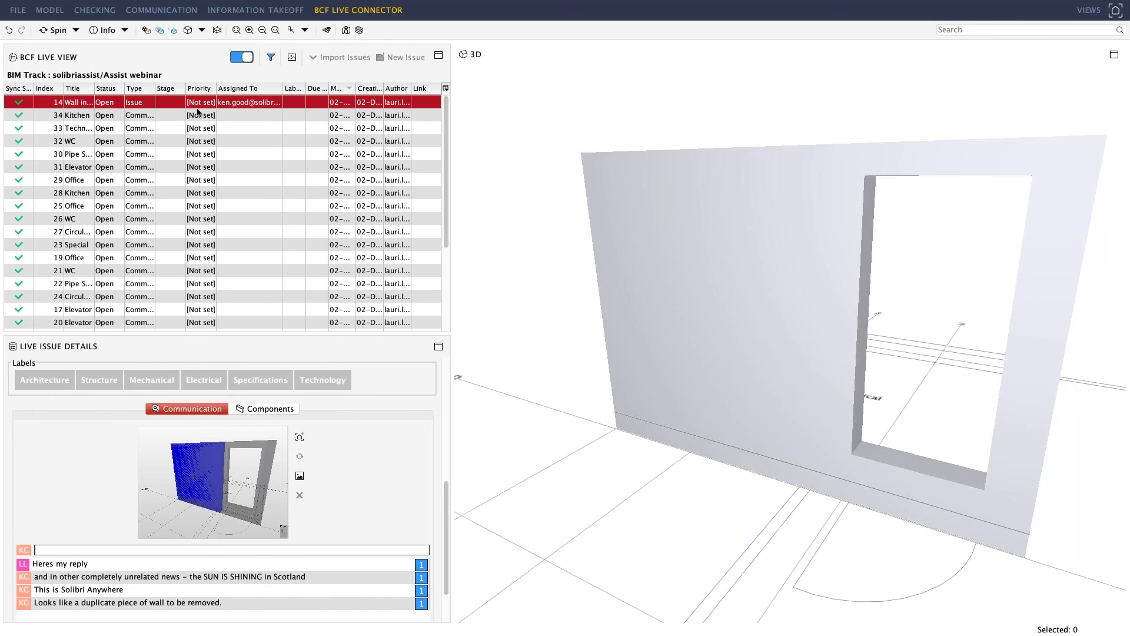
Show the BCF Live issues as thumbnails, look through them and select issue 9 with the sectioned building view.
click(291, 57)
scroll(387, 181, down, 5)
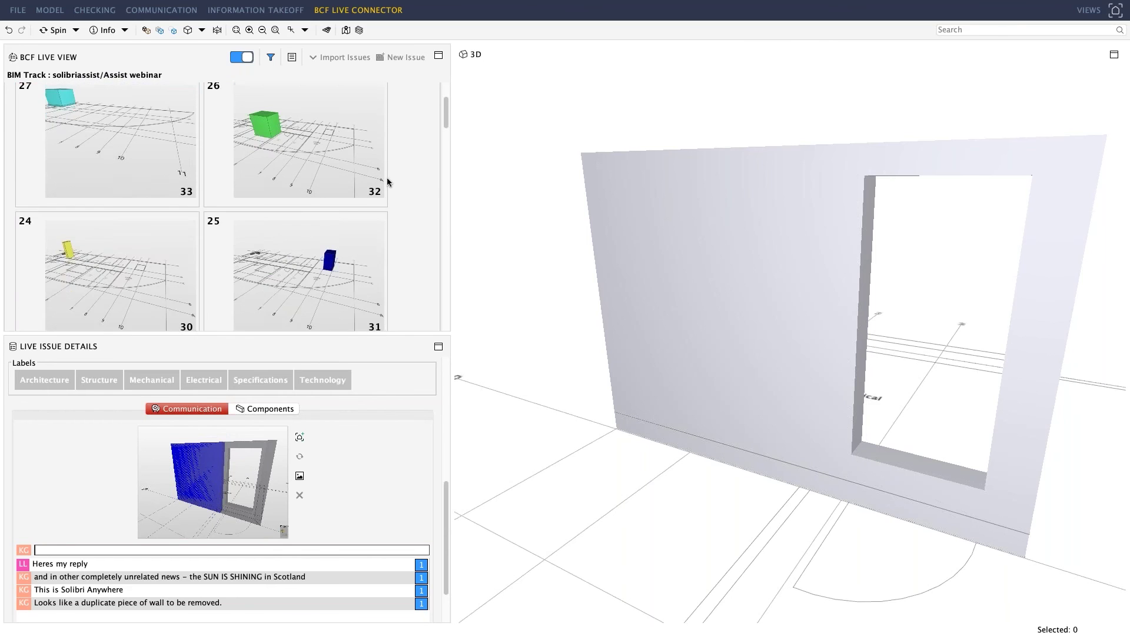
scroll(388, 182, down, 10)
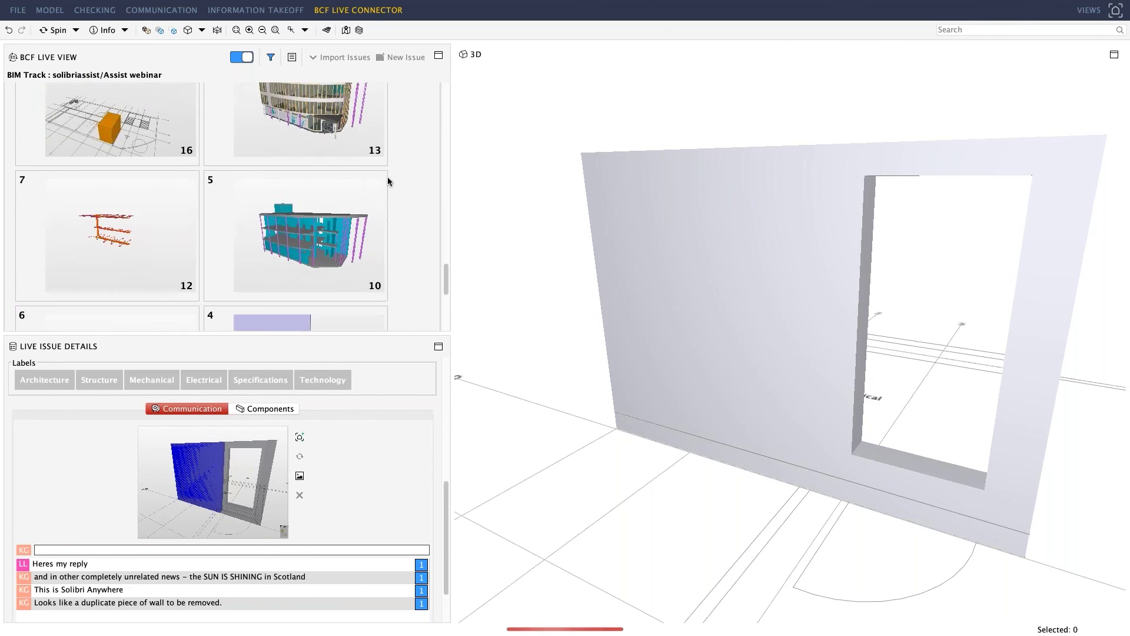
scroll(383, 180, down, 8)
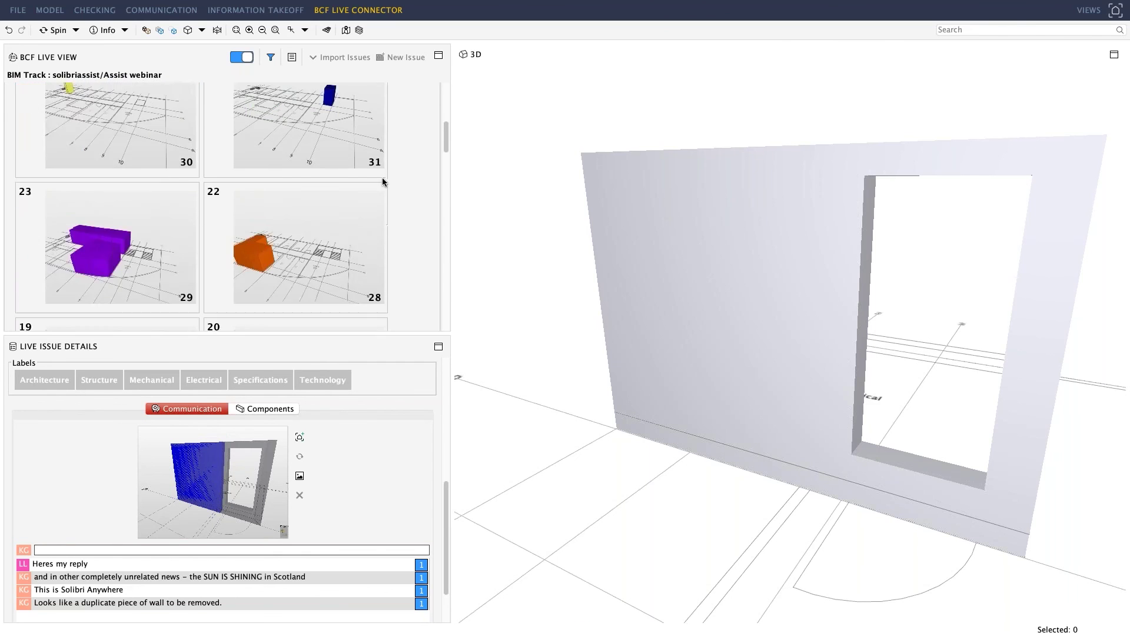
scroll(380, 178, down, 8)
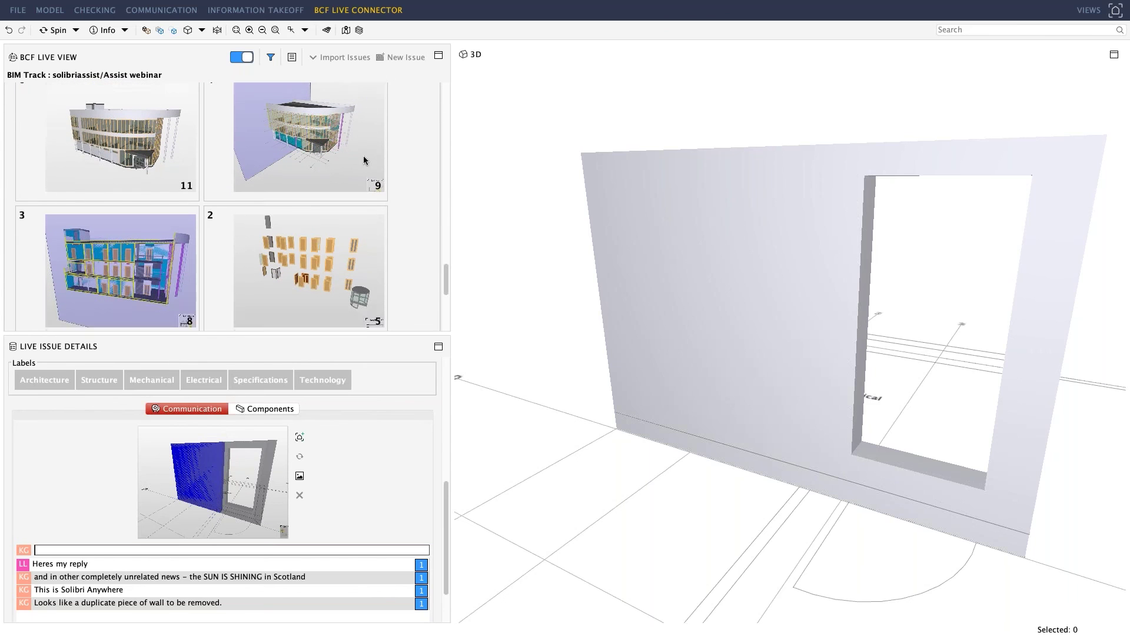
click(345, 143)
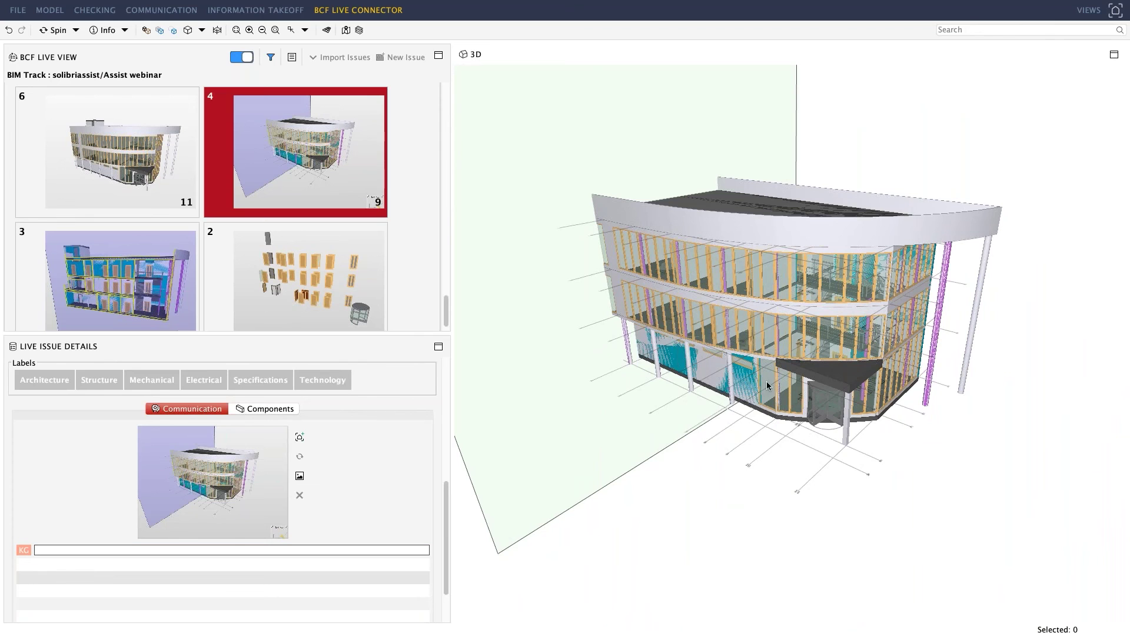
Label issue 9 as Structure and assign it to the second listed project member.
click(87, 381)
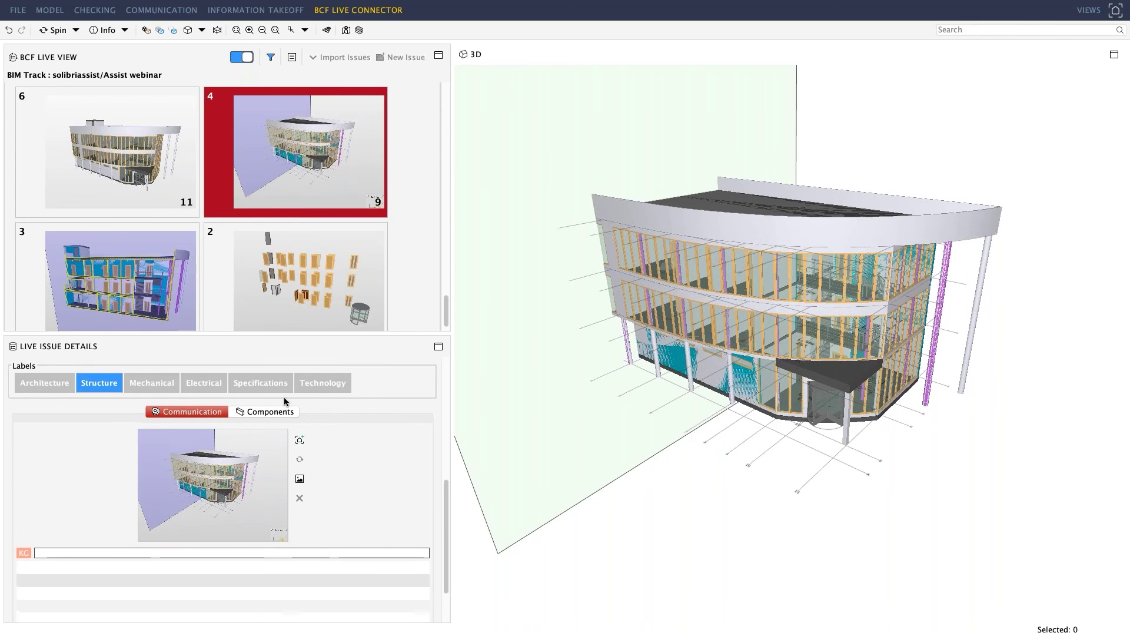
scroll(235, 403, up, 2)
click(48, 395)
scroll(243, 415, up, 3)
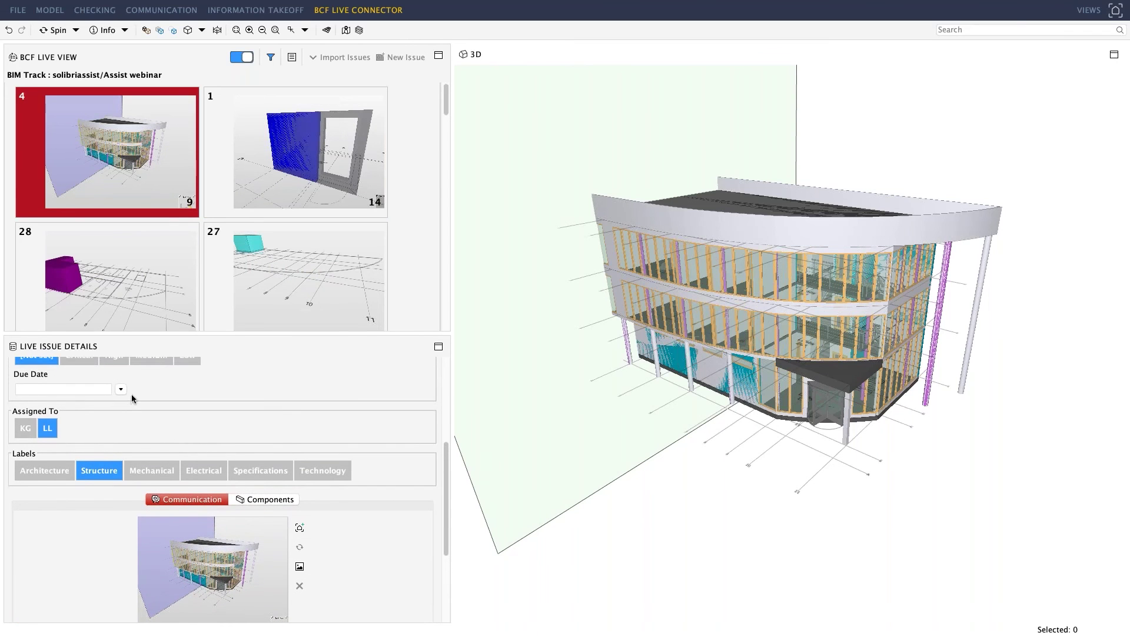
Set the due date of issue 9 to 04-Dec-2020 and review its title and coordination details.
click(121, 389)
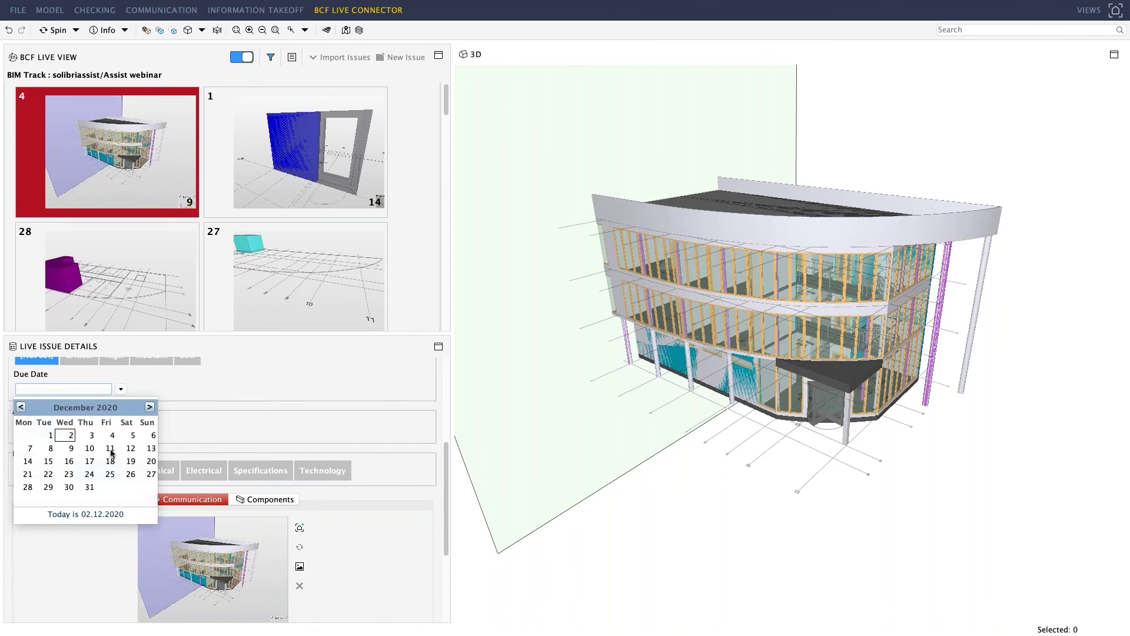
click(112, 436)
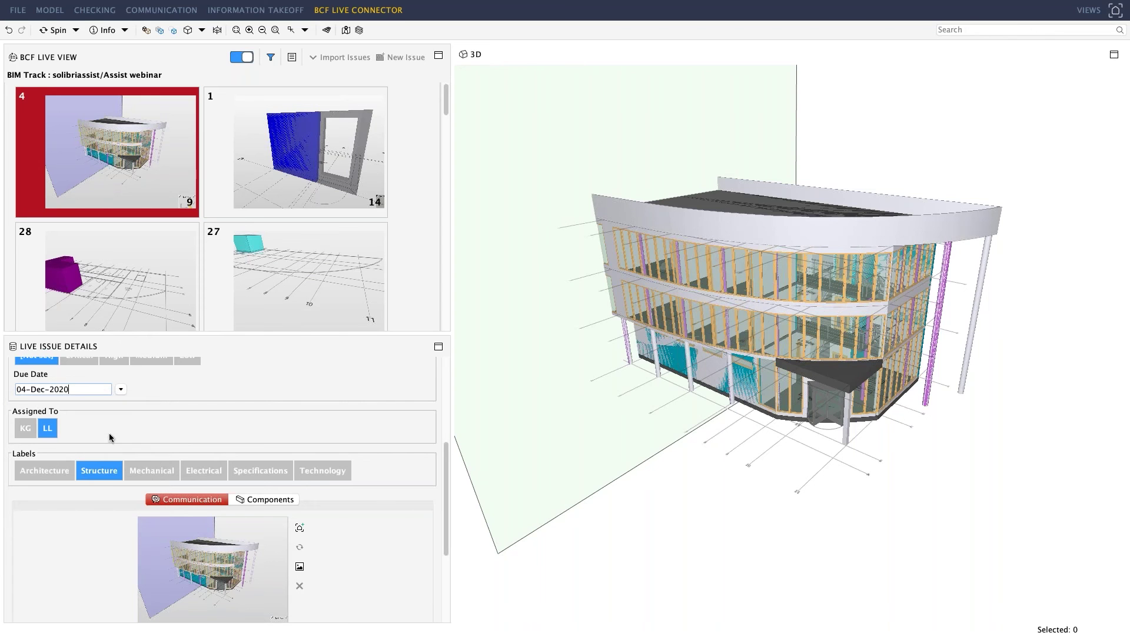
scroll(136, 406, up, 1)
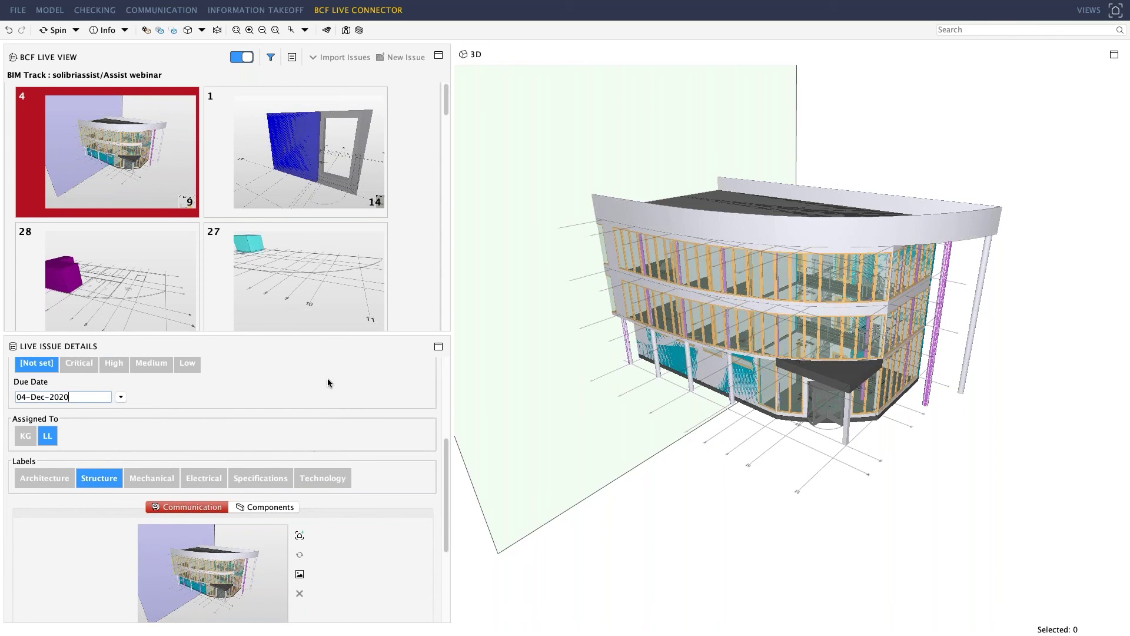
scroll(327, 383, up, 4)
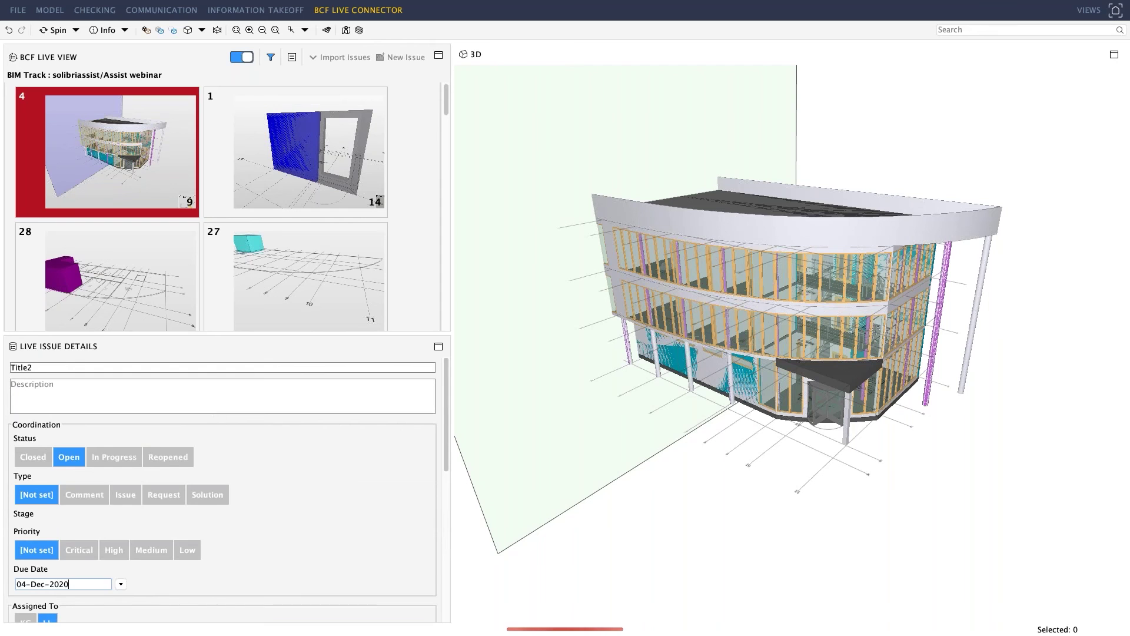
Add the comment "some changes made to the issue" to issue 9.
scroll(217, 416, down, 5)
scroll(217, 415, down, 6)
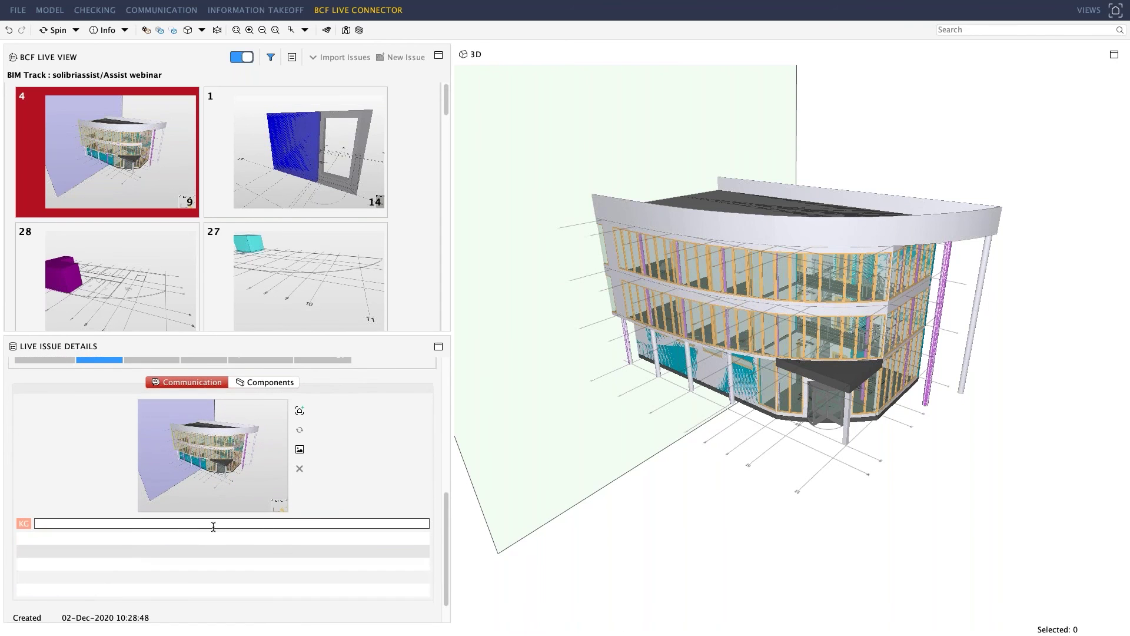
text(some changes mde)
key(BackSpace)
key(BackSpace)
key(BackSpace)
text(ade to the issue)
key(Return)
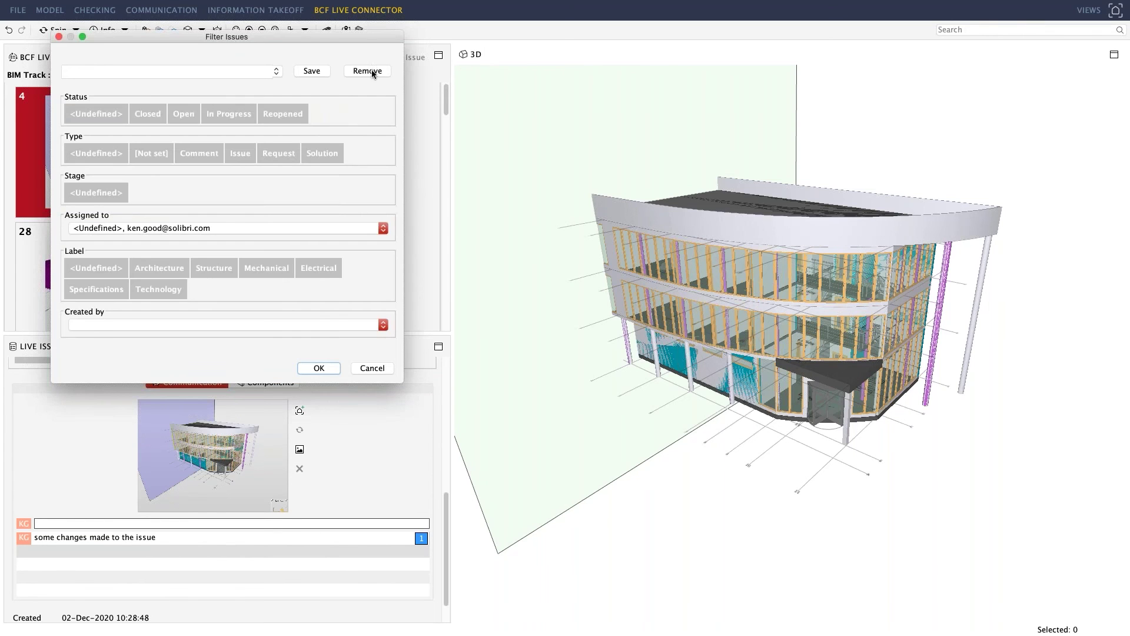
Reapply the filter for undefined assignees plus the selected project member, and display the whole building in 3D.
click(331, 368)
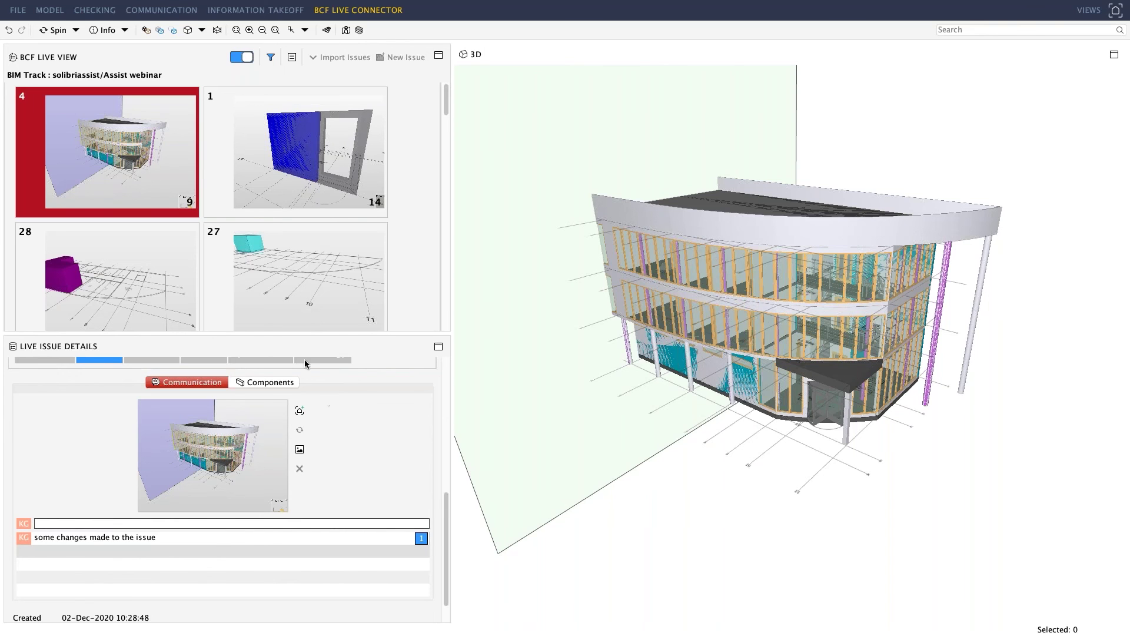
click(150, 32)
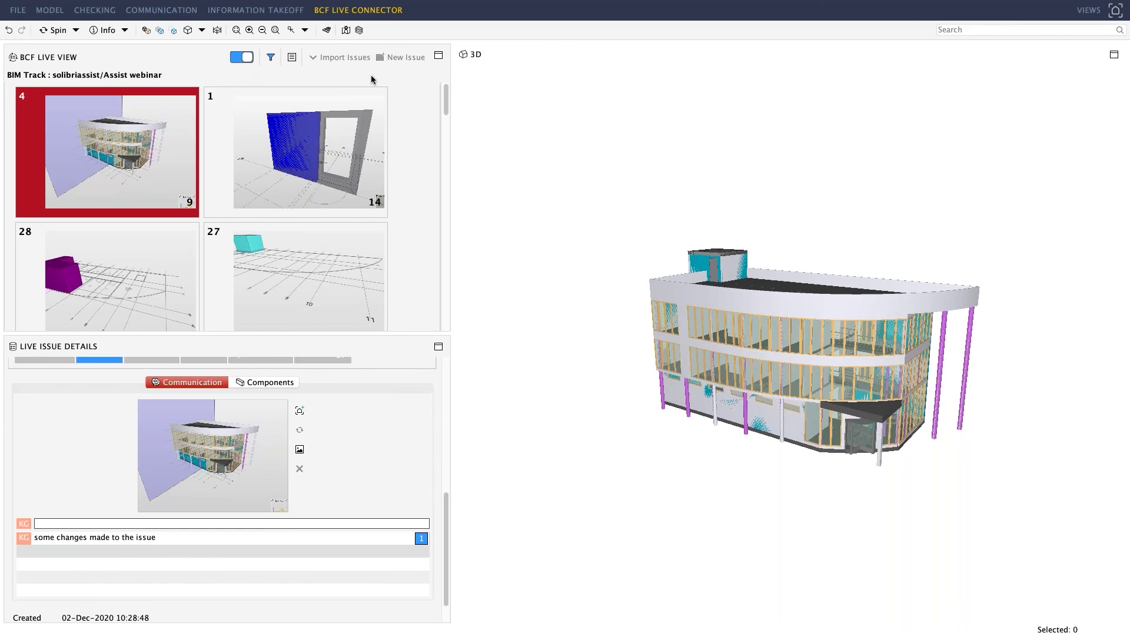
Switch to the PowerPoint slide "What do you need to use BCF Live Connector?".
key(ctrl+Up)
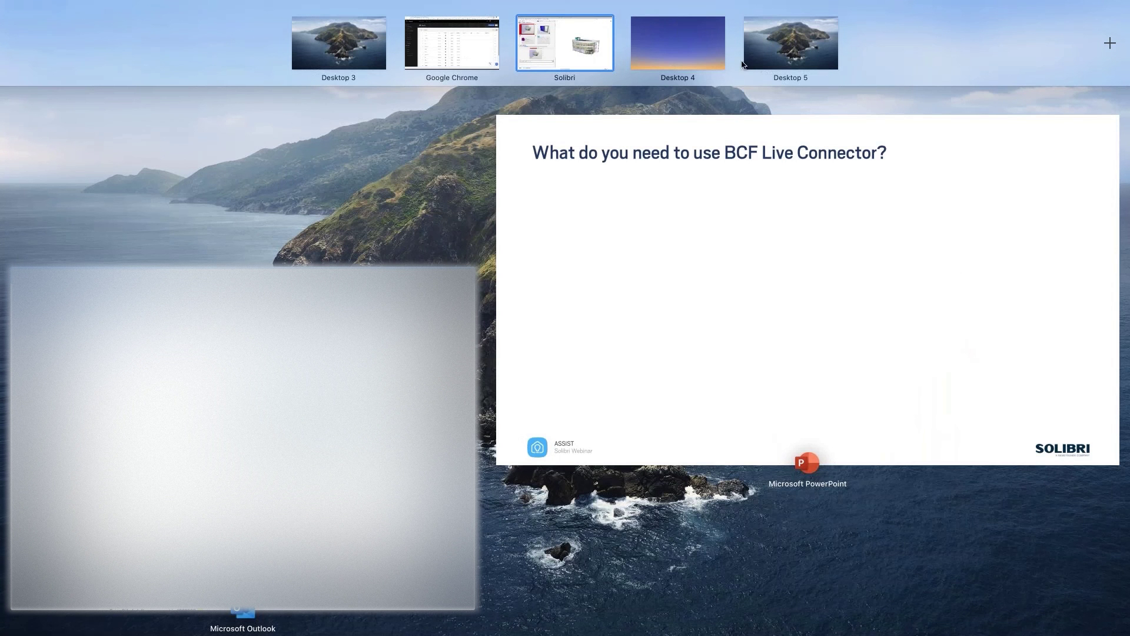
click(758, 238)
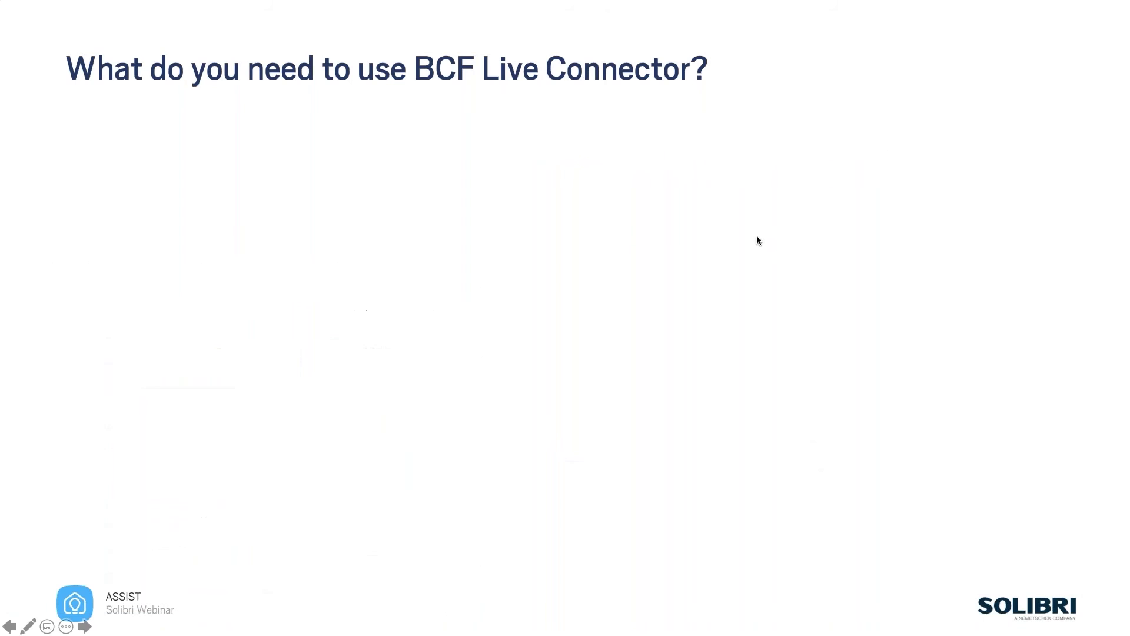